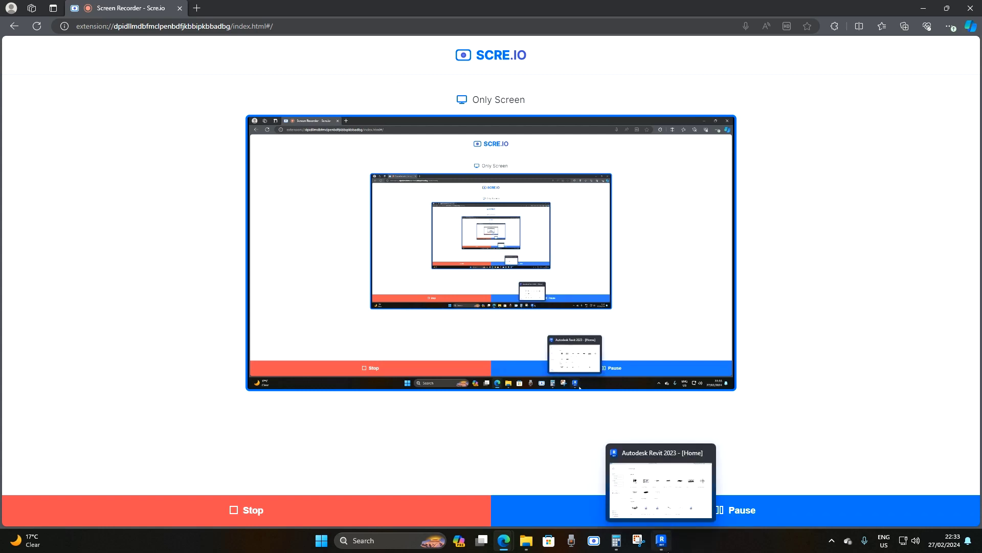
- Switch to Autodesk Revit and create a new project from the Structural Template
{"action": "left_click", "coordinate": [662, 542]}
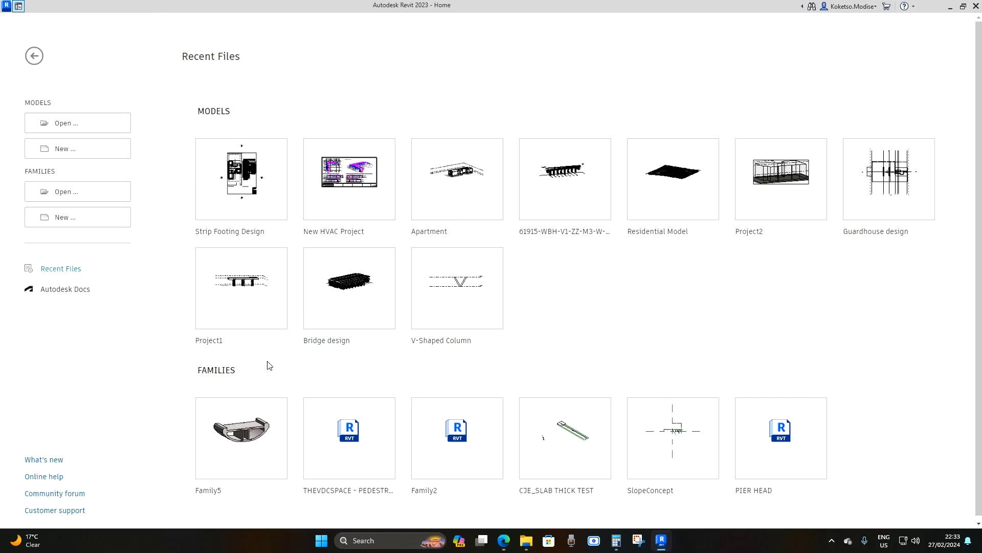
{"action": "left_click", "coordinate": [84, 150]}
{"action": "left_click", "coordinate": [273, 188]}
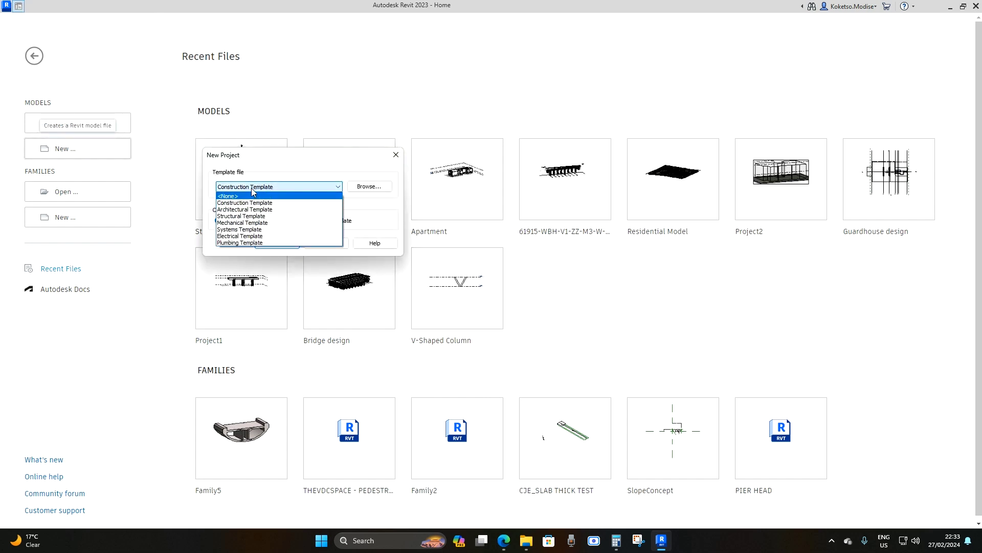
{"action": "left_click", "coordinate": [240, 216]}
{"action": "left_click", "coordinate": [277, 243]}
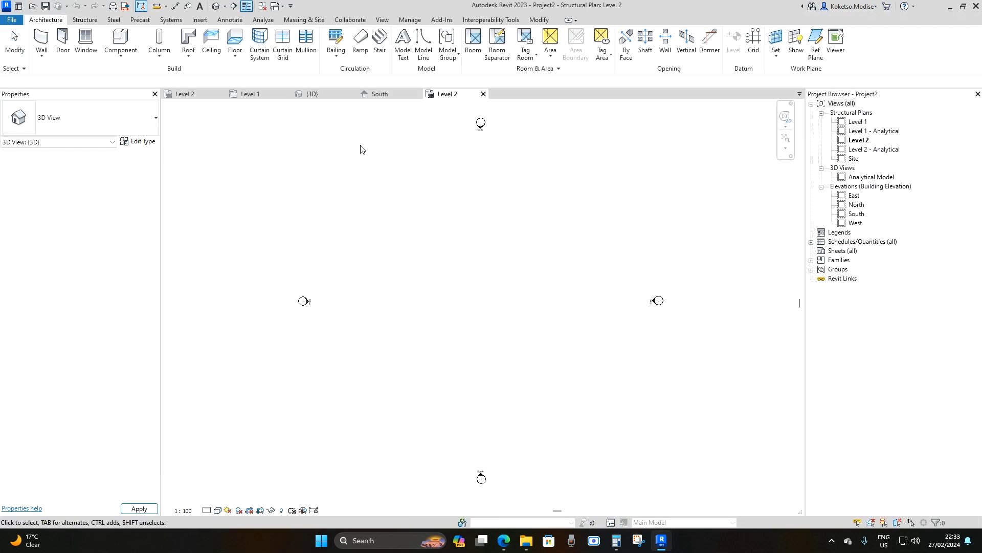
- Close the leftover views of Project1 without saving its changes, and open the Level 1 structural plan ahead of Level 2
{"action": "left_click", "coordinate": [352, 93]}
{"action": "left_click", "coordinate": [287, 94]}
{"action": "left_click", "coordinate": [222, 94]}
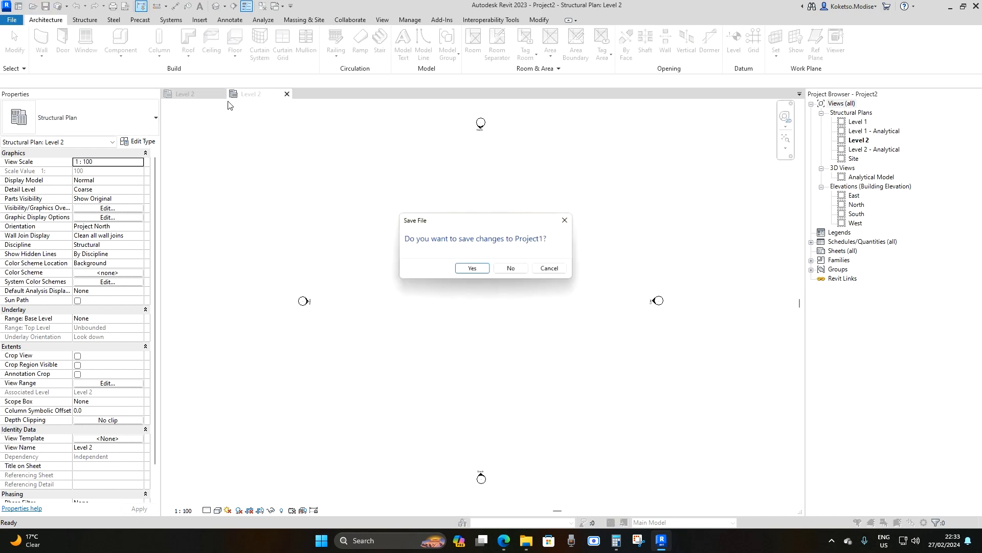
{"action": "left_click", "coordinate": [519, 272]}
{"action": "double_click", "coordinate": [859, 122]}
{"action": "left_click_drag", "start_coordinate": [251, 94], "coordinate": [213, 99]}
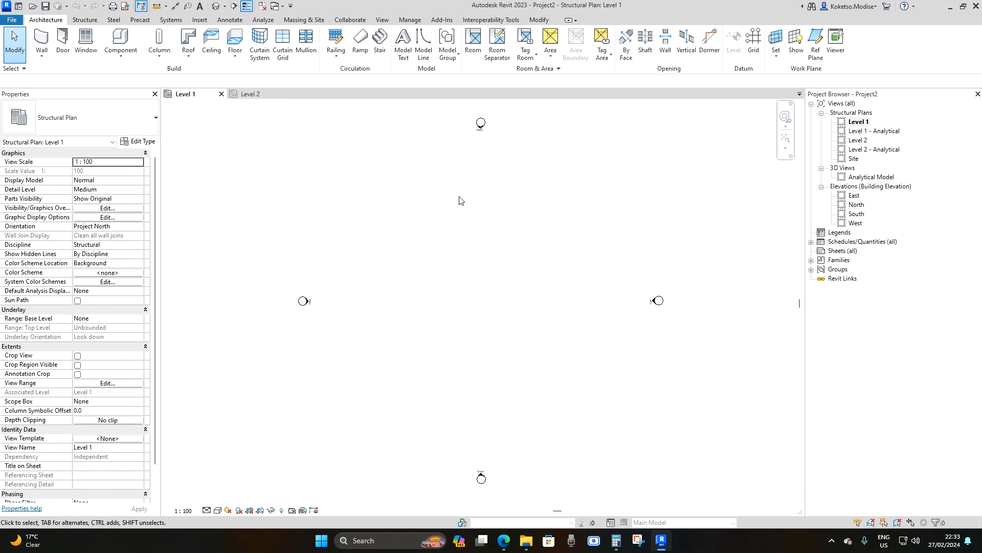
- Create a new family from the Metric Structural Framing - Beams and Braces template
{"action": "left_click", "coordinate": [11, 20]}
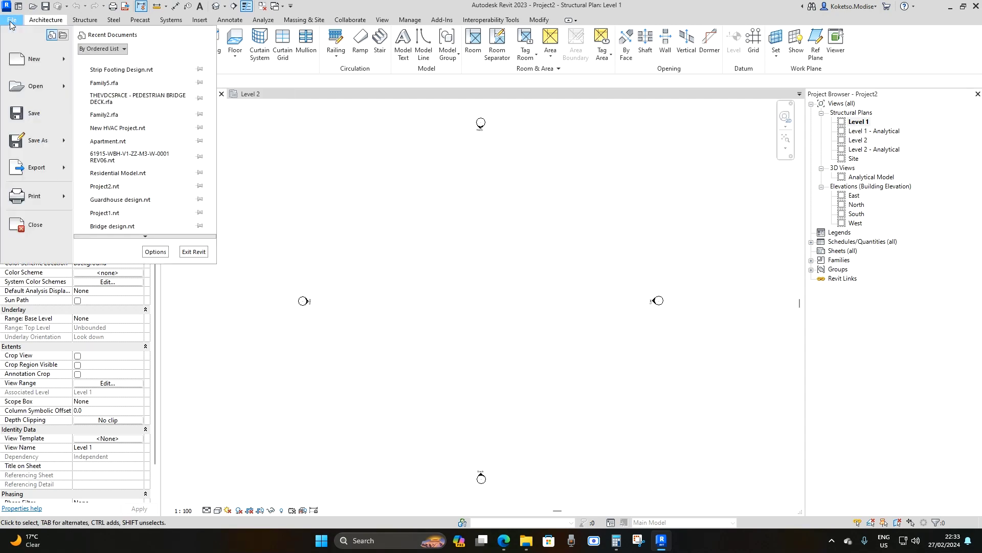
{"action": "mouse_move", "coordinate": [39, 62]}
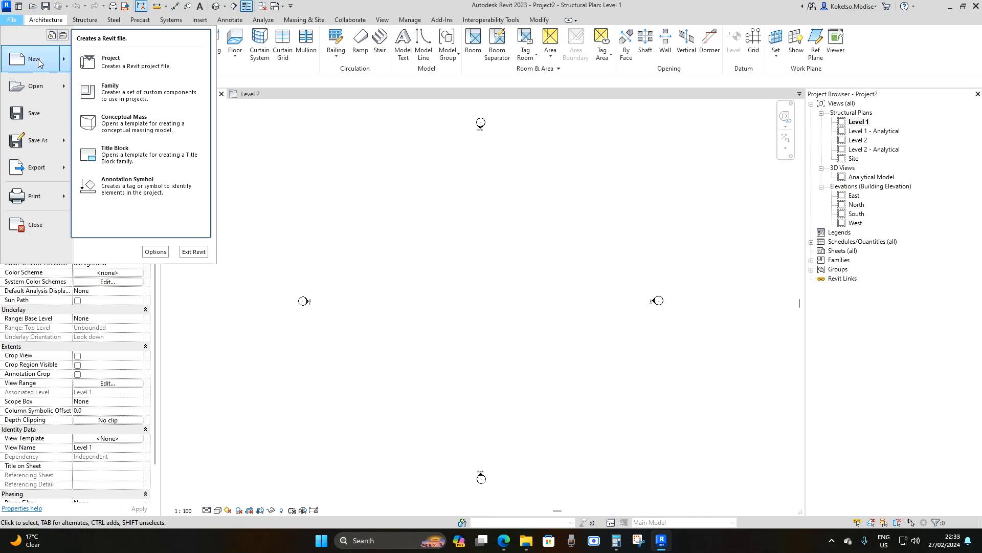
{"action": "left_click", "coordinate": [114, 95]}
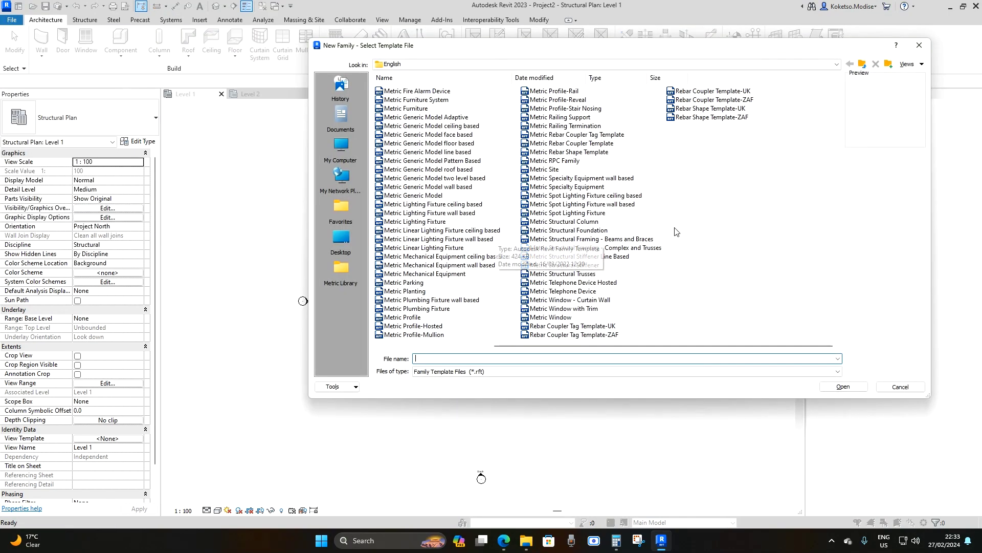
{"action": "left_click", "coordinate": [576, 239]}
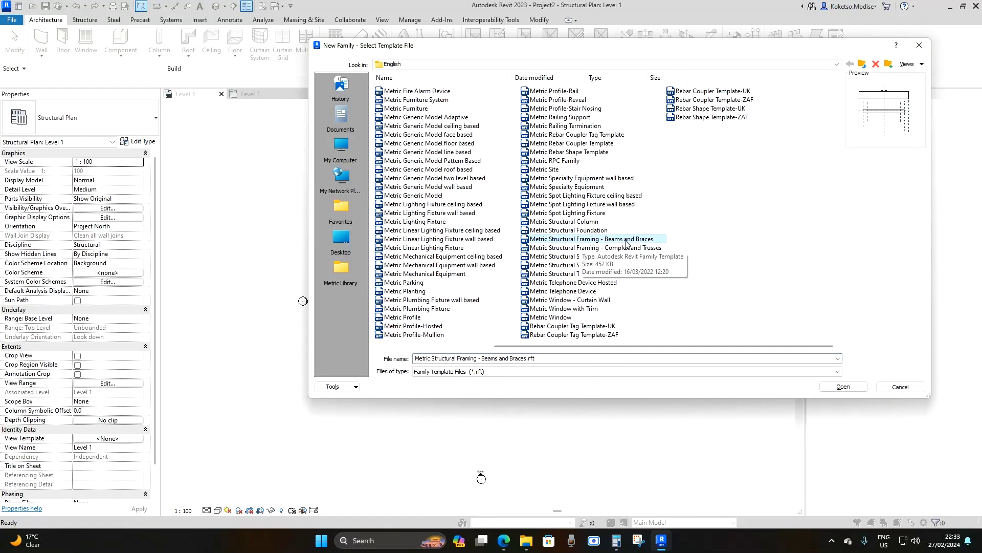
{"action": "left_click", "coordinate": [844, 387]}
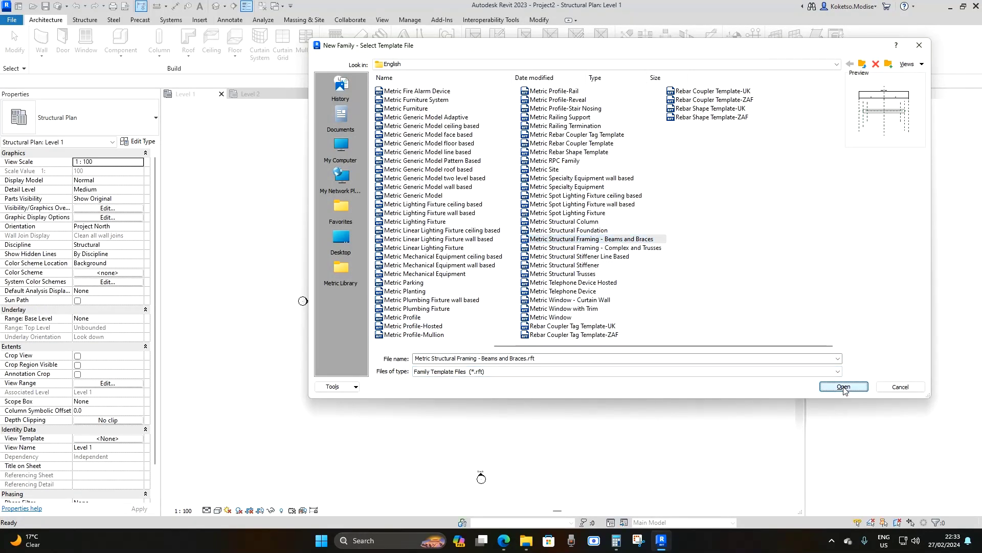
- Delete the template's stick symbol line and the reference plane just inside the beam's left end in the Ref. Level plan
{"action": "left_click", "coordinate": [532, 297]}
{"action": "key", "text": "Escape"}
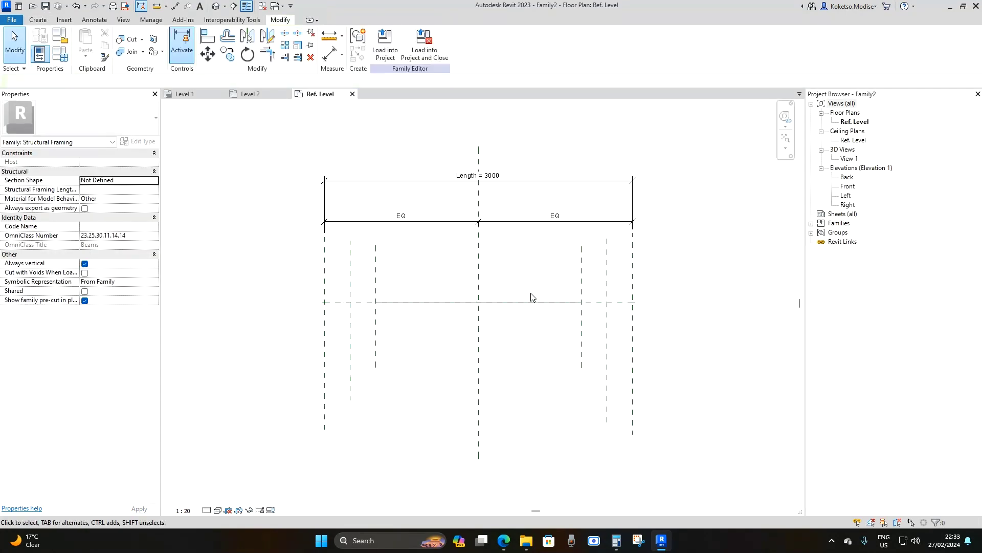
{"action": "left_click", "coordinate": [524, 304]}
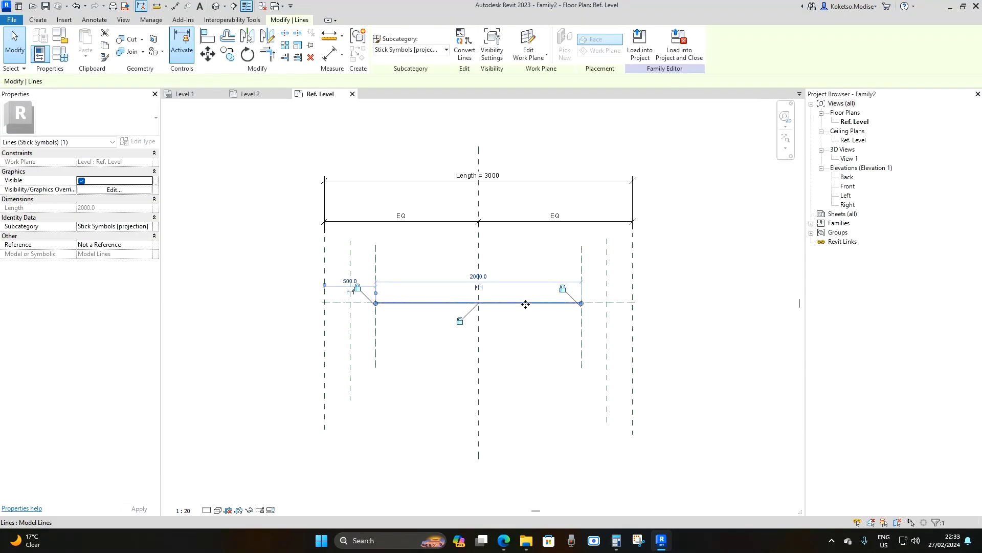
{"action": "key", "text": "Delete"}
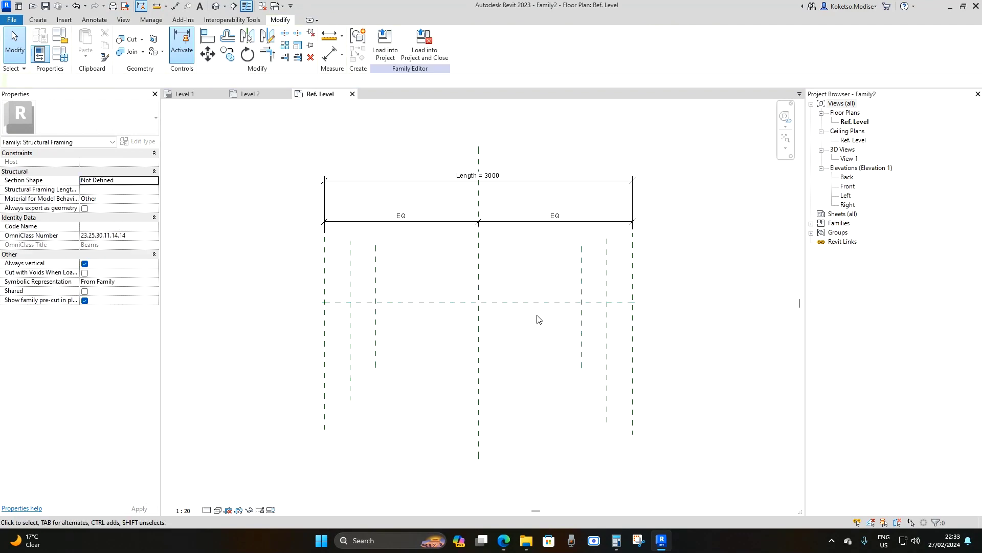
{"action": "left_click", "coordinate": [350, 277]}
{"action": "key", "text": "Delete"}
- In the Left elevation, start an extrusion sketch on the work plane Reference Plane : Left
{"action": "double_click", "coordinate": [847, 195]}
{"action": "middle_click_drag", "start_coordinate": [427, 405], "coordinate": [497, 283]}
{"action": "scroll", "coordinate": [487, 309], "scroll_direction": "up", "scroll_amount": 1}
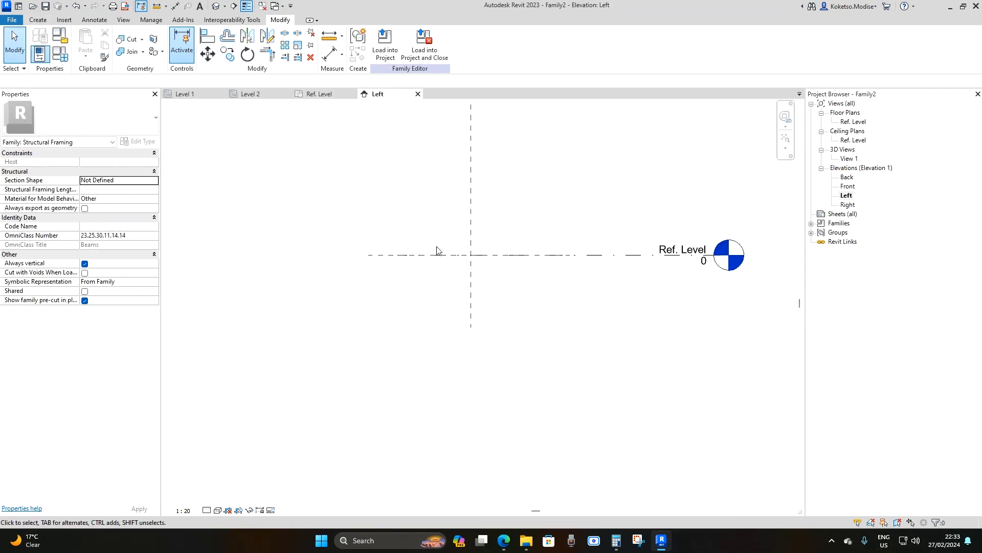
{"action": "scroll", "coordinate": [481, 270], "scroll_direction": "up", "scroll_amount": 1}
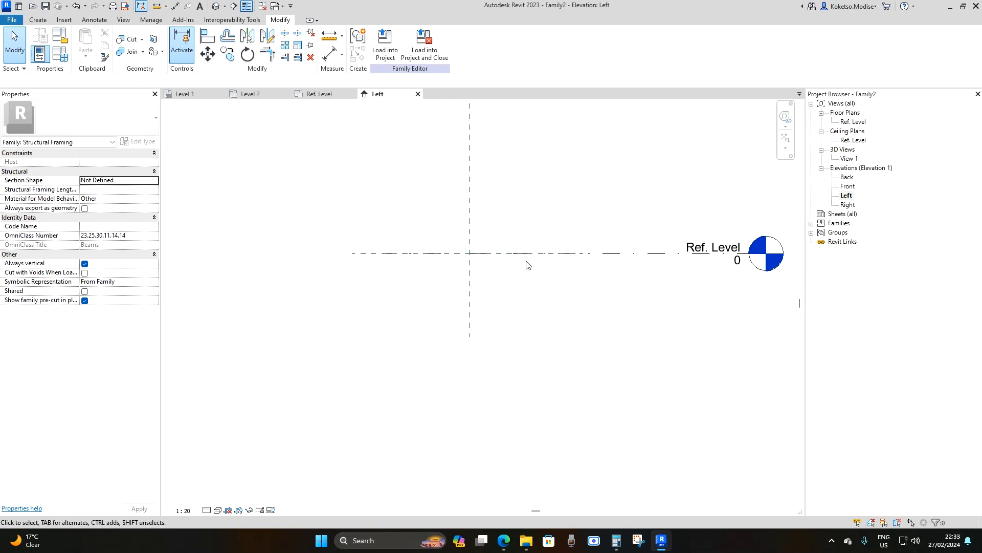
{"action": "left_click", "coordinate": [41, 21]}
{"action": "left_click", "coordinate": [86, 56]}
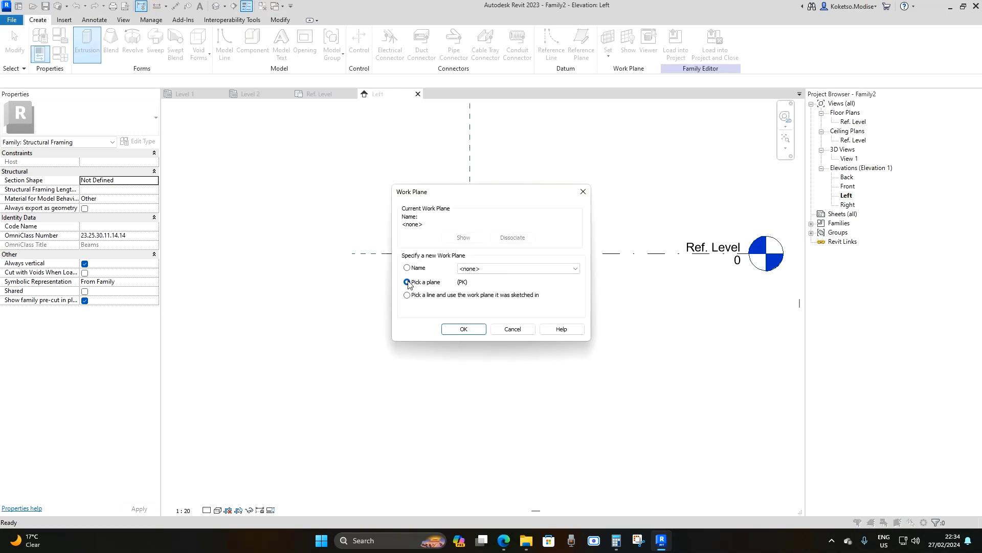
{"action": "left_click", "coordinate": [472, 269]}
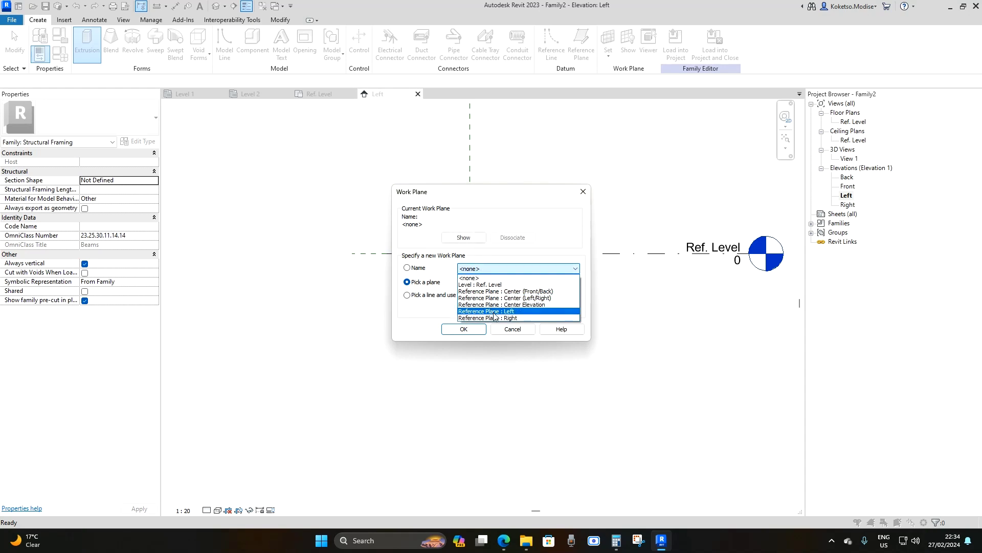
{"action": "left_click", "coordinate": [528, 313]}
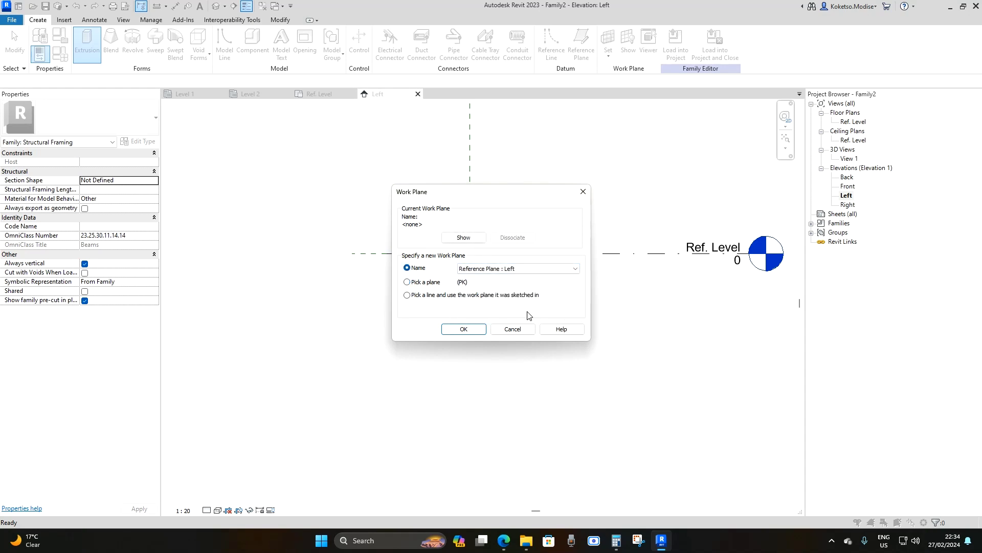
{"action": "left_click", "coordinate": [469, 330]}
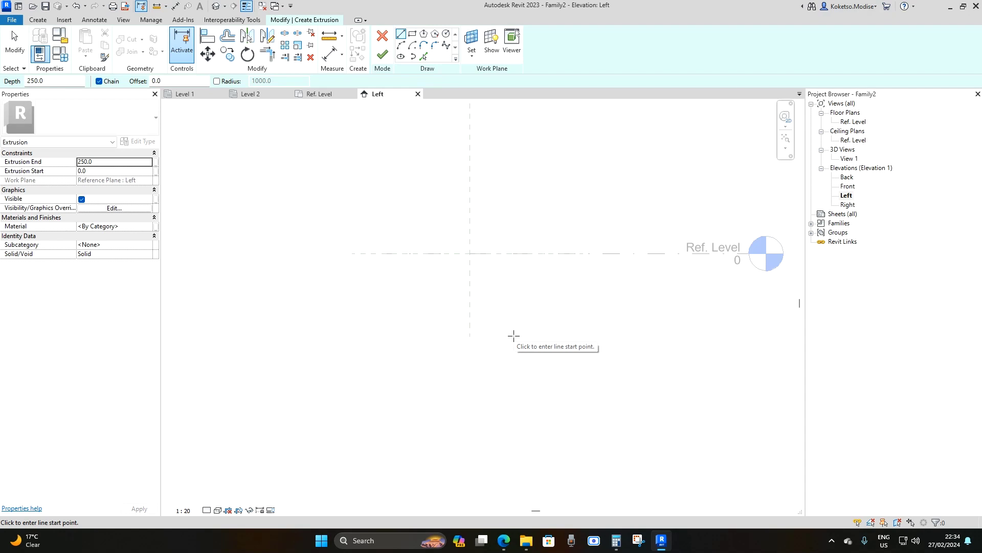
- Sketch the left half profile from the reference plane intersection: 65 mm leftwards, 125 mm down, and back to the vertical centre plane
{"action": "scroll", "coordinate": [514, 322], "scroll_direction": "up", "scroll_amount": 3}
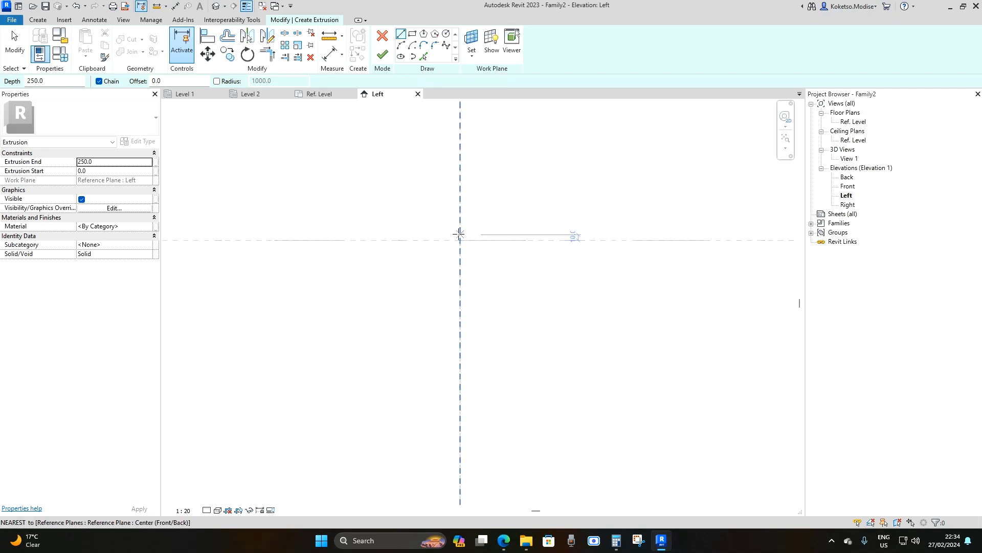
{"action": "left_click", "coordinate": [460, 240]}
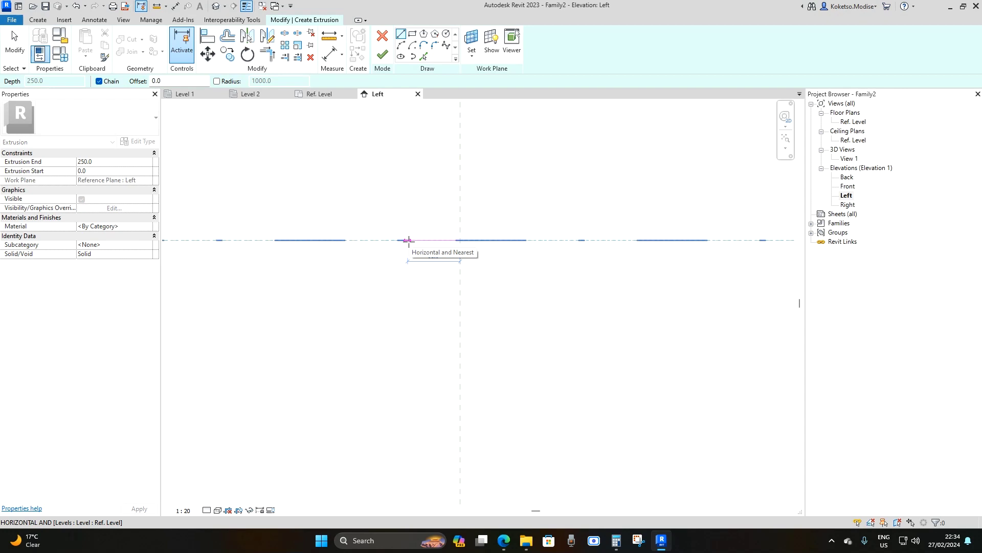
{"action": "type", "text": "65"}
{"action": "key", "text": "Return"}
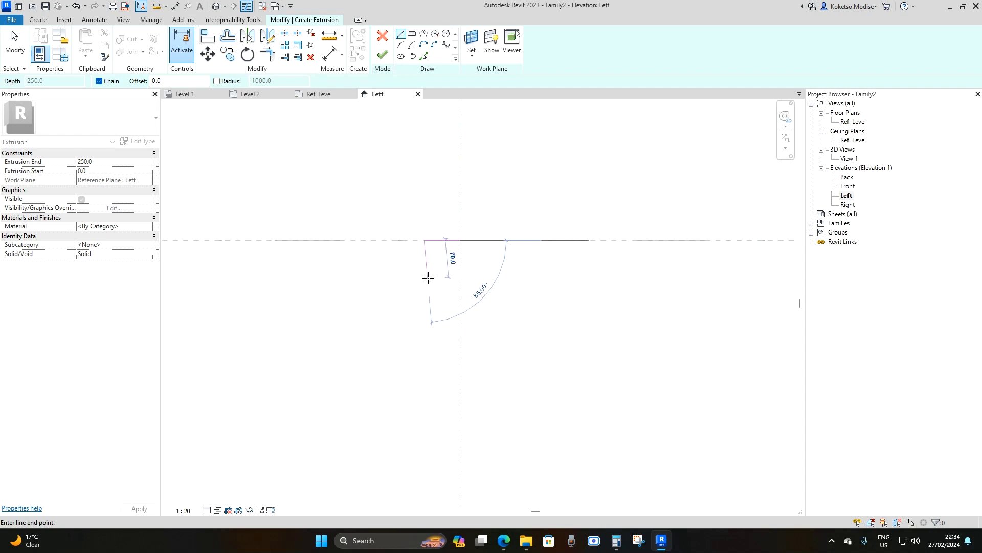
{"action": "middle_click_drag", "start_coordinate": [425, 275], "coordinate": [395, 211]}
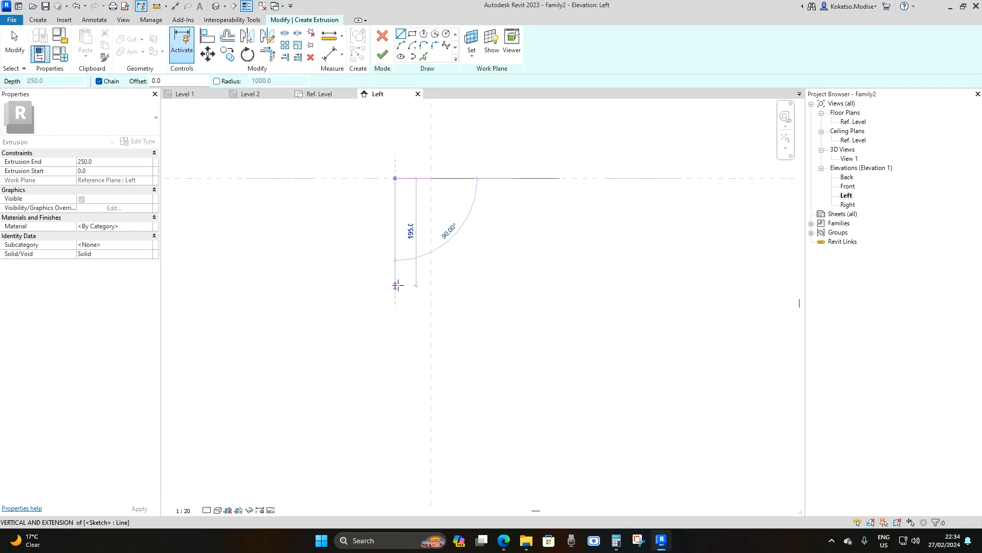
{"action": "type", "text": "120"}
{"action": "key", "text": "Return"}
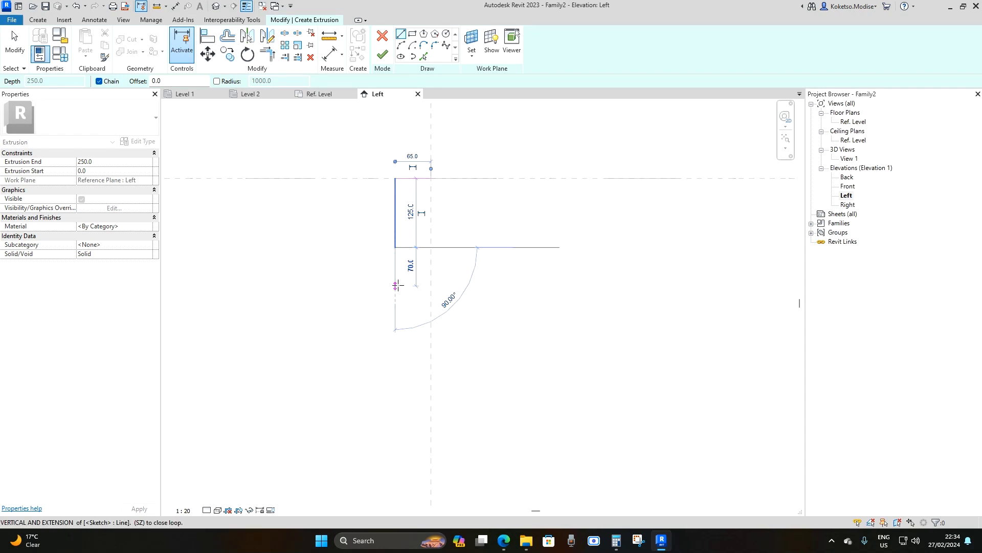
{"action": "left_click", "coordinate": [432, 247]}
{"action": "scroll", "coordinate": [438, 248], "scroll_direction": "up", "scroll_amount": 2}
{"action": "key", "text": "Escape"}
{"action": "key", "text": "Escape"}
- Mirror the three half-profile lines about the vertical centre reference plane to close the rectangle
{"action": "middle_click_drag", "start_coordinate": [420, 200], "coordinate": [428, 223]}
{"action": "left_click_drag", "start_coordinate": [458, 128], "coordinate": [330, 343]}
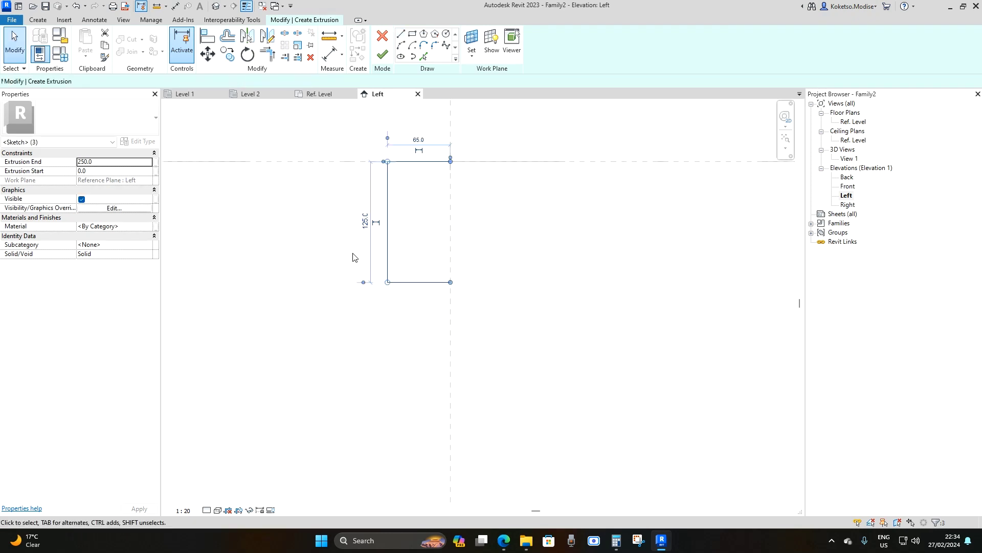
{"action": "left_click", "coordinate": [250, 37]}
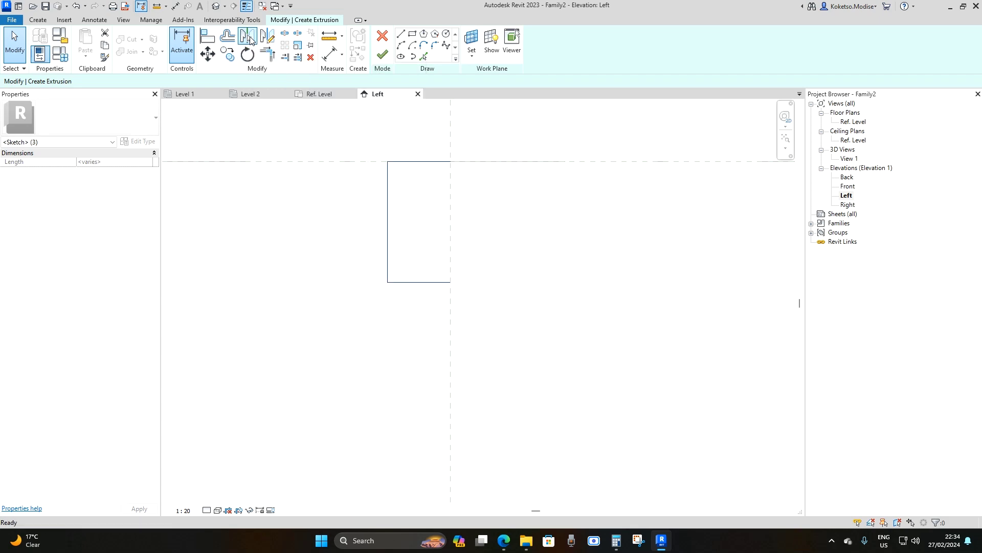
{"action": "left_click", "coordinate": [450, 134]}
{"action": "key", "text": "Escape"}
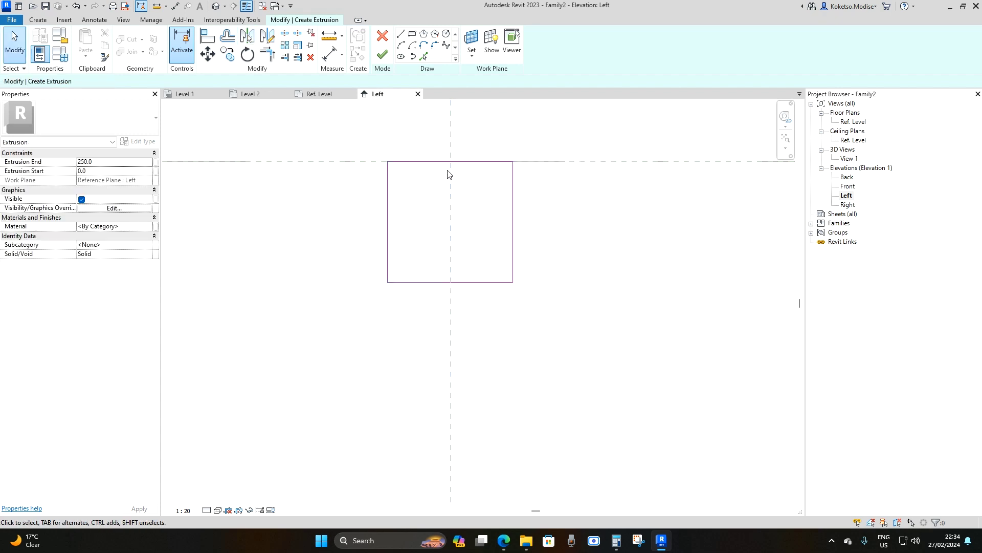
- Draw two full-height vertical lines inside the rectangle, each about 32.5 mm from the centre plane, one on either side
{"action": "scroll", "coordinate": [463, 286], "scroll_direction": "up", "scroll_amount": 2}
{"action": "middle_click_drag", "start_coordinate": [455, 260], "coordinate": [444, 302]}
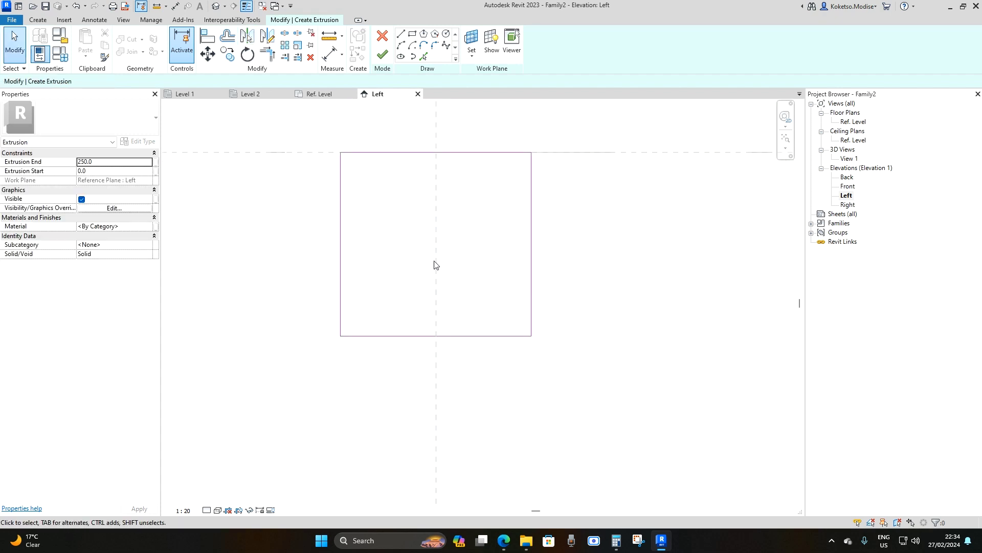
{"action": "left_click", "coordinate": [403, 42]}
{"action": "left_click", "coordinate": [484, 336]}
{"action": "left_click", "coordinate": [484, 152]}
{"action": "key", "text": "Escape"}
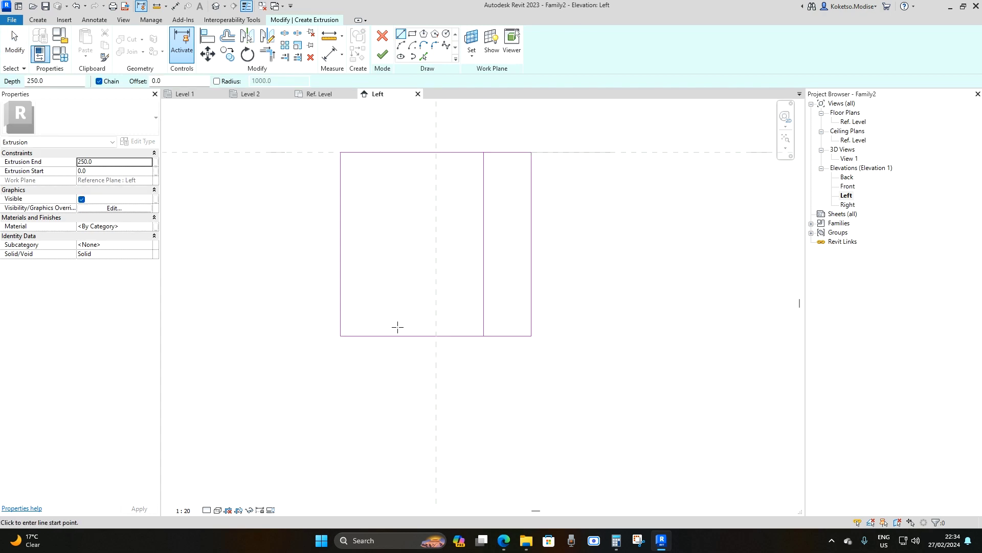
{"action": "left_click", "coordinate": [389, 335]}
{"action": "left_click", "coordinate": [388, 152]}
{"action": "key", "text": "Escape"}
{"action": "key", "text": "Escape"}
- Set the right inner vertical line's distance from the centre reference plane to 35 mm
{"action": "scroll", "coordinate": [471, 287], "scroll_direction": "up", "scroll_amount": 1}
{"action": "left_click", "coordinate": [484, 272]}
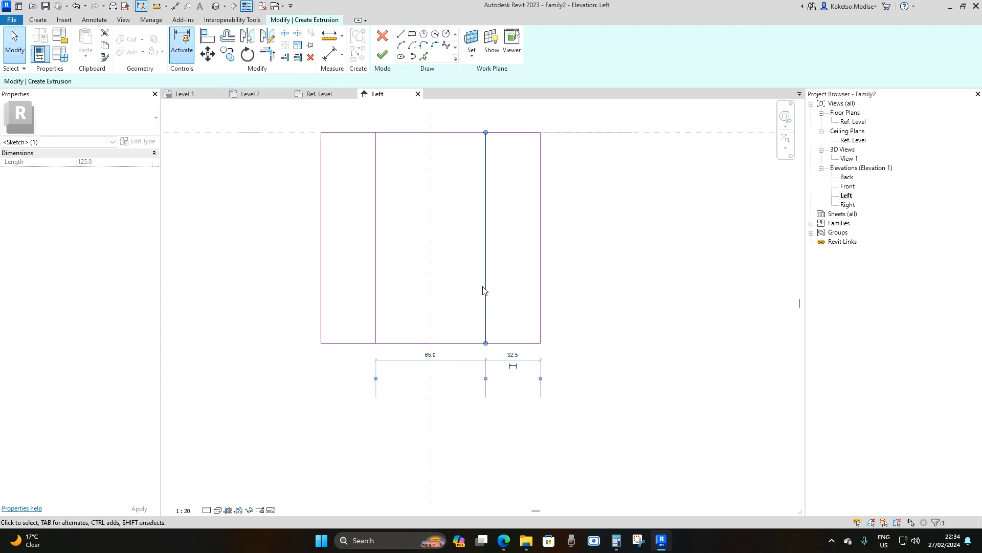
{"action": "left_click_drag", "start_coordinate": [376, 385], "coordinate": [434, 397]}
{"action": "left_click", "coordinate": [462, 366]}
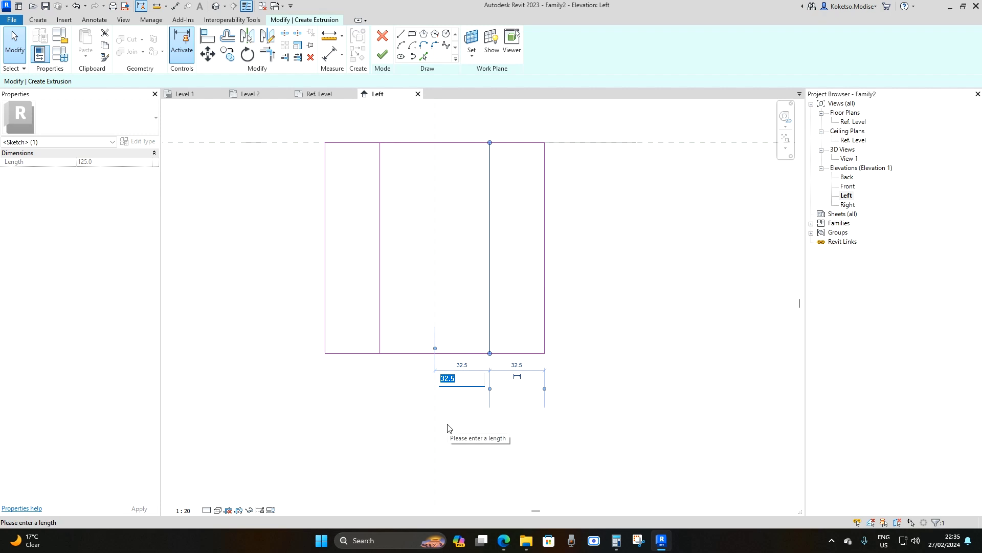
{"action": "type", "text": "35"}
{"action": "key", "text": "Return"}
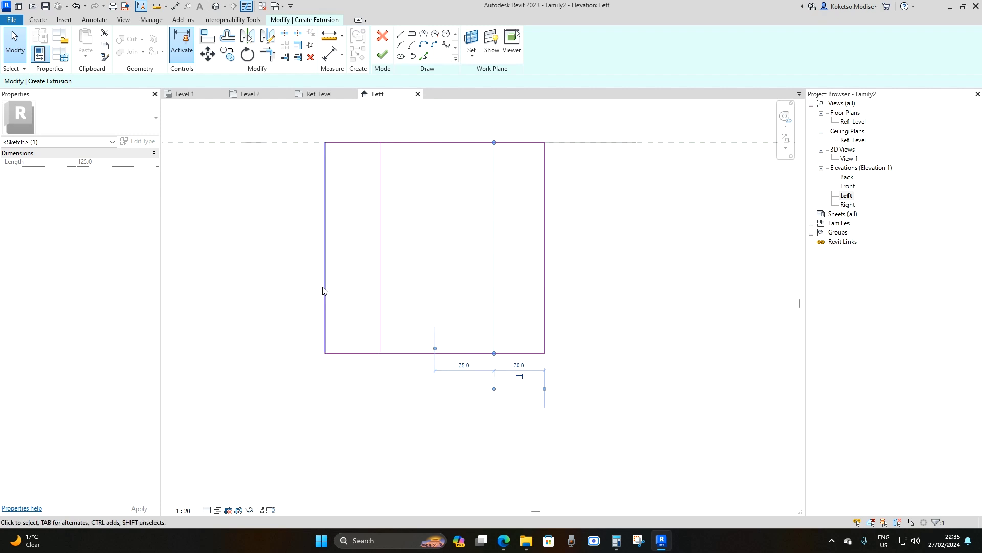
- Set the left inner vertical line's distance from the centre reference plane to 35 mm, and select the rectangle's left edge
{"action": "left_click", "coordinate": [380, 298]}
{"action": "left_click_drag", "start_coordinate": [493, 388], "coordinate": [434, 397]}
{"action": "left_click", "coordinate": [408, 365]}
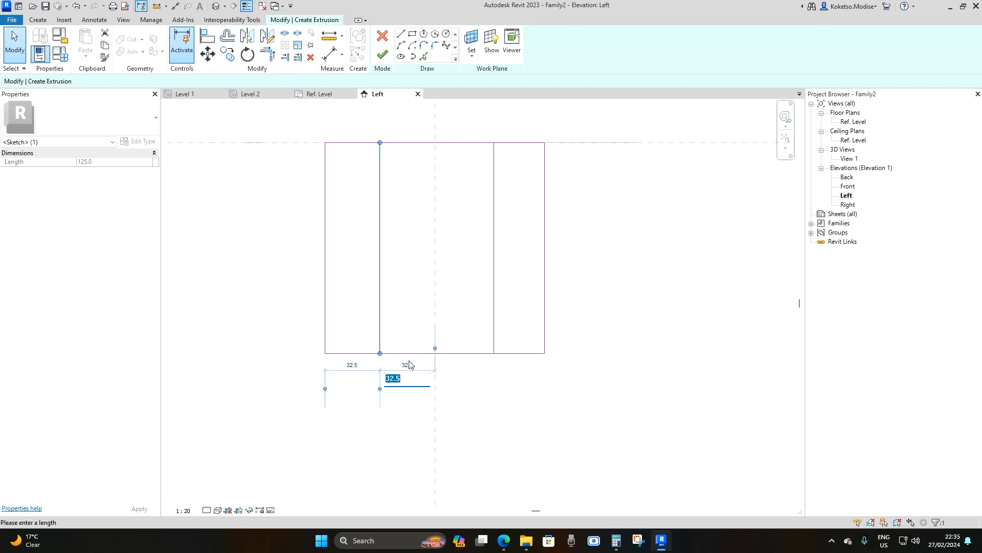
{"action": "type", "text": "35"}
{"action": "key", "text": "Return"}
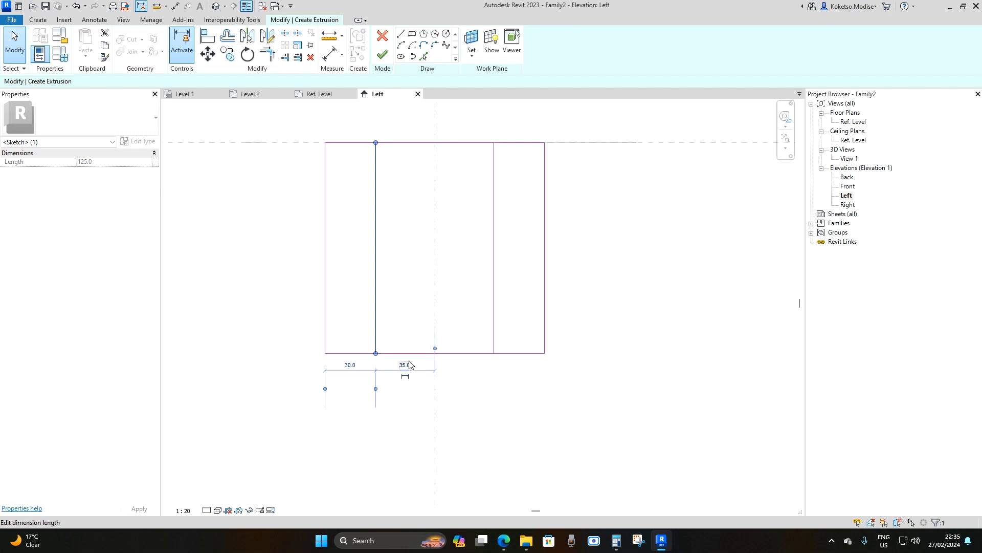
{"action": "left_click", "coordinate": [336, 172]}
{"action": "left_click", "coordinate": [326, 207]}
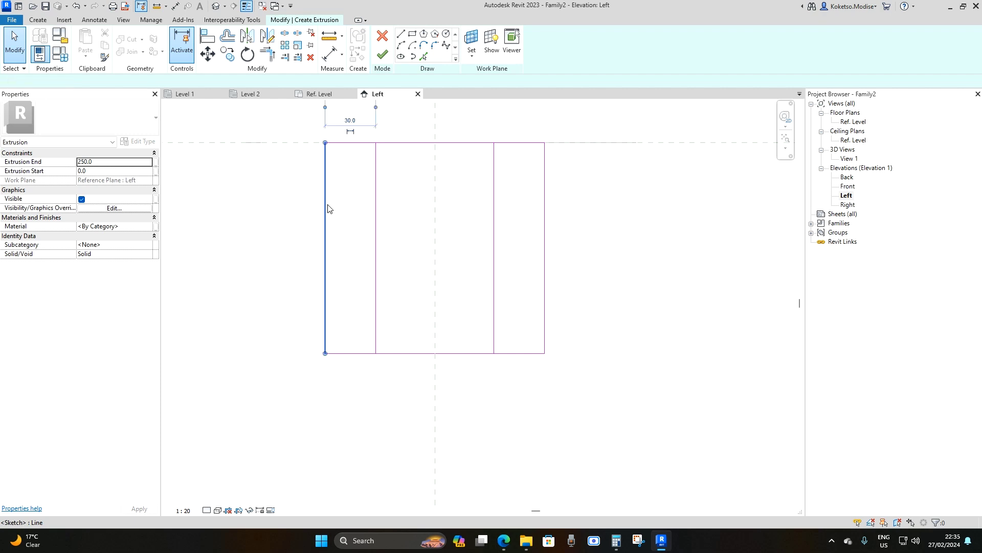
- Slant the rectangle's two side edges inward by moving their lower endpoints onto the bottom ends of the inner vertical lines
{"action": "left_click_drag", "start_coordinate": [325, 352], "coordinate": [375, 353]}
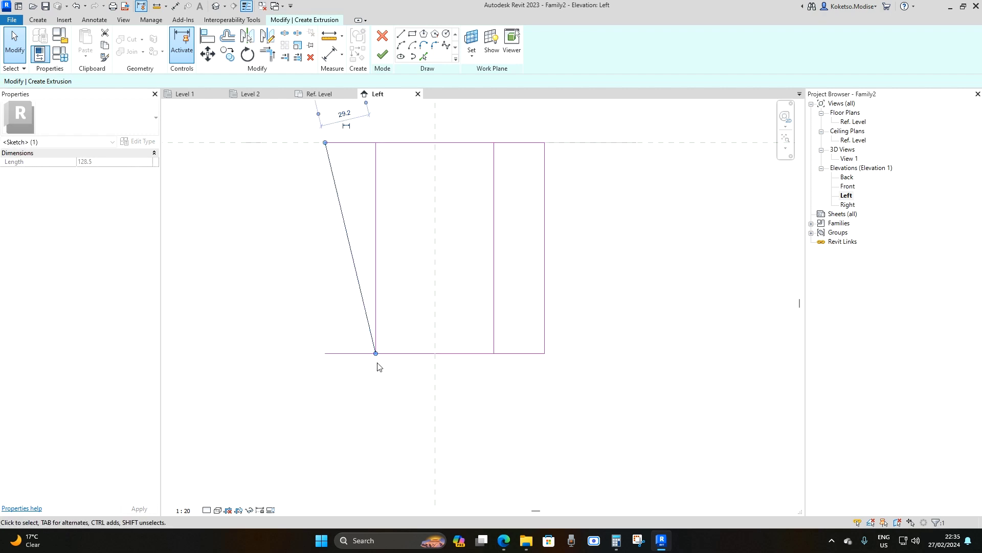
{"action": "left_click", "coordinate": [386, 336]}
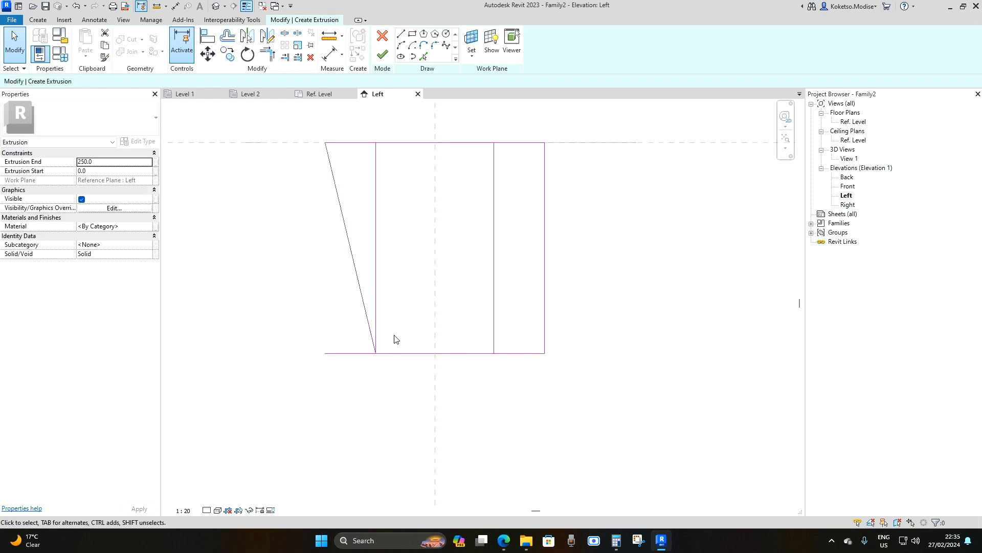
{"action": "left_click", "coordinate": [548, 353]}
{"action": "left_click_drag", "start_coordinate": [546, 353], "coordinate": [495, 353]}
{"action": "left_click", "coordinate": [500, 192]}
- Delete the two inner vertical lines from the profile sketch
{"action": "left_click", "coordinate": [495, 194]}
{"action": "left_click", "coordinate": [376, 202], "text": "ctrl"}
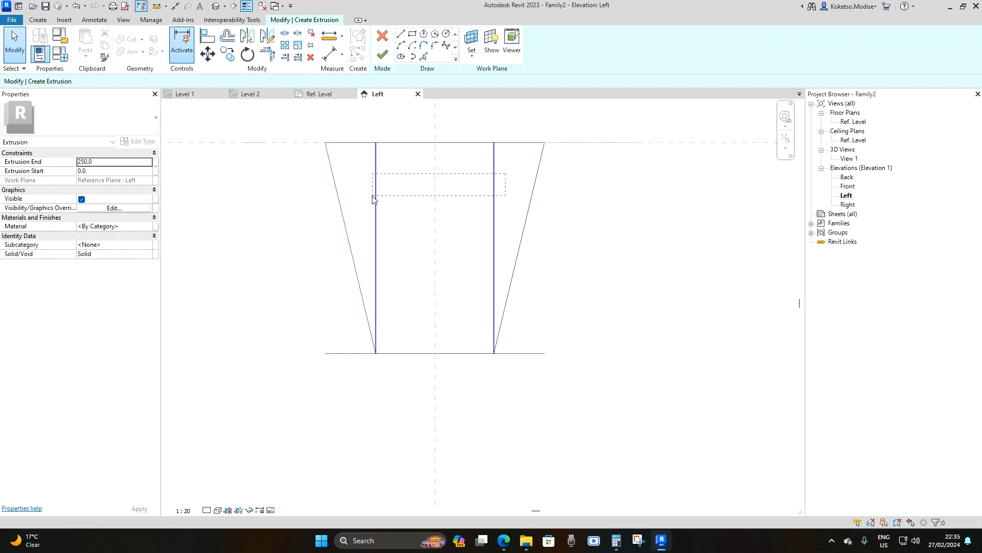
{"action": "left_click", "coordinate": [365, 203]}
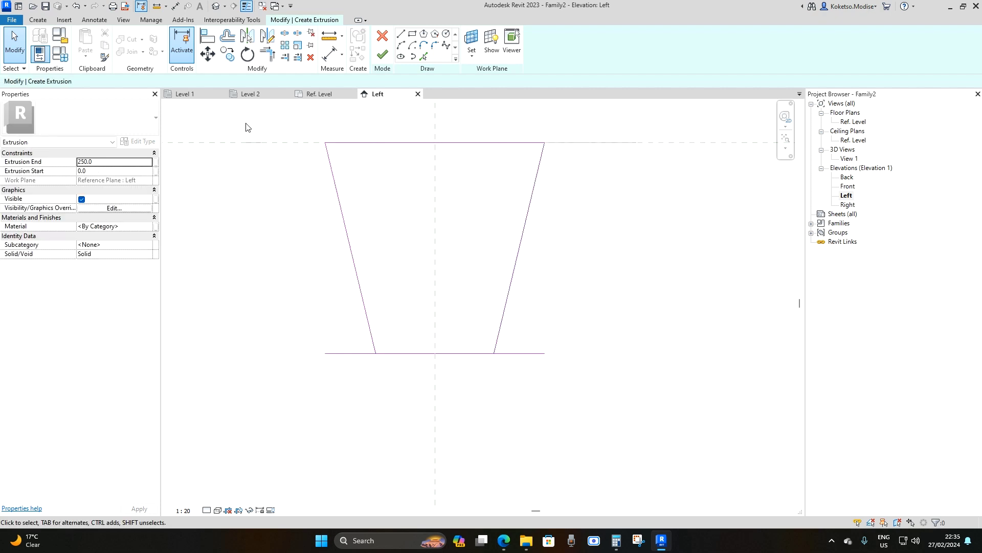
- Trim the bottom line's overhanging ends to the two slanted sides
{"action": "left_click", "coordinate": [265, 58]}
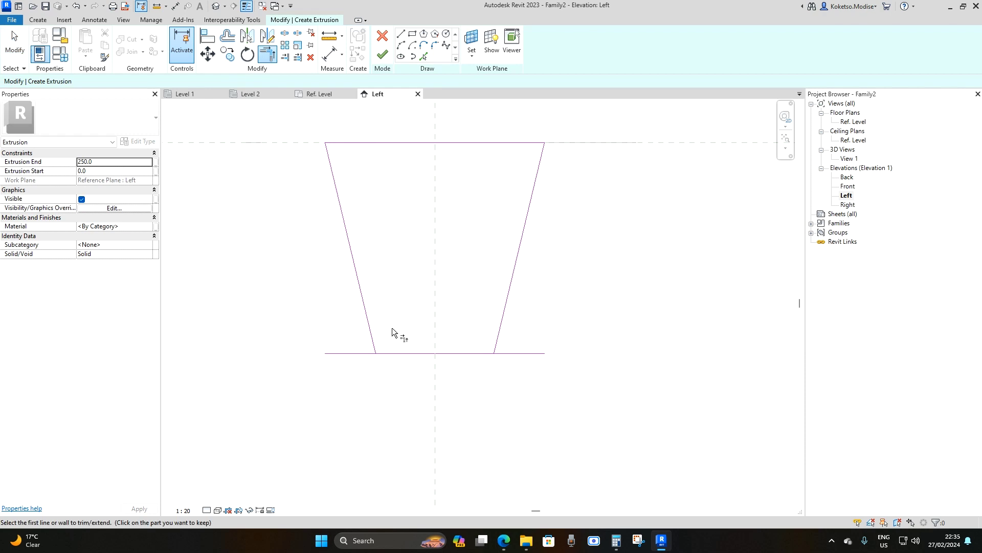
{"action": "left_click", "coordinate": [386, 353]}
{"action": "left_click", "coordinate": [374, 343]}
{"action": "left_click", "coordinate": [501, 344]}
{"action": "key", "text": "Escape"}
- Delete the right half of the bottom line and stretch the left half to the lower-right corner of the profile
{"action": "left_click", "coordinate": [453, 358]}
{"action": "key", "text": "Delete"}
{"action": "left_click", "coordinate": [423, 353]}
{"action": "left_click_drag", "start_coordinate": [435, 353], "coordinate": [491, 353]}
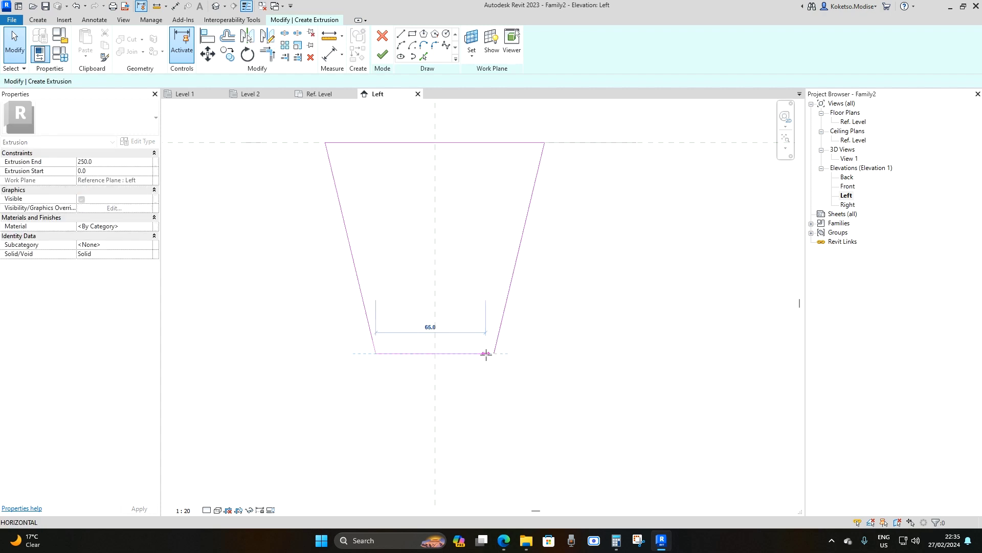
- Delete the left half of the top line and stretch the right half to the upper-left corner of the profile
{"action": "left_click", "coordinate": [401, 143]}
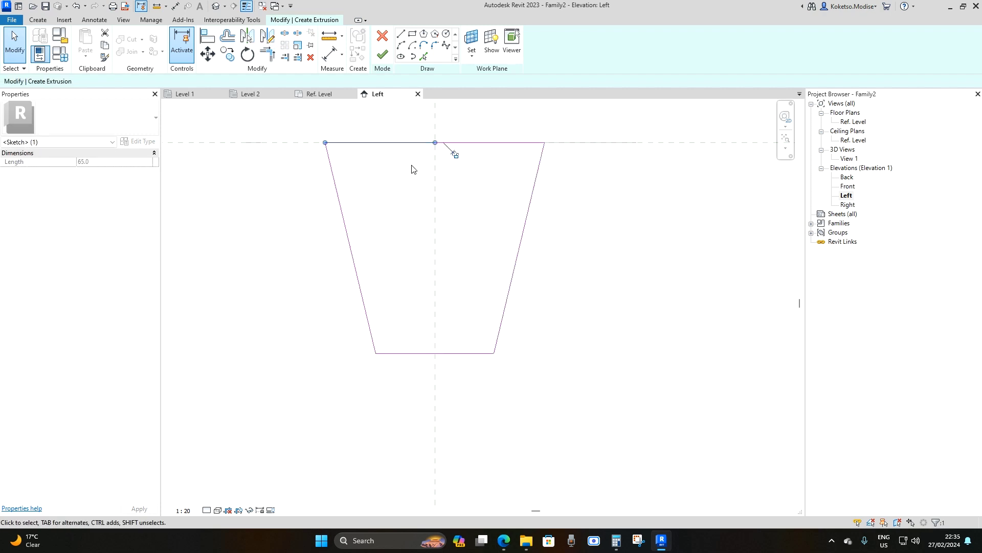
{"action": "left_click", "coordinate": [424, 164]}
{"action": "left_click", "coordinate": [443, 142]}
{"action": "left_click_drag", "start_coordinate": [435, 142], "coordinate": [325, 142]}
{"action": "left_click", "coordinate": [467, 210]}
- Place an aligned dimension between the profile's two upper corners, above the sketch, and set the view scale to 1:5
{"action": "scroll", "coordinate": [552, 224], "scroll_direction": "down", "scroll_amount": 2}
{"action": "middle_click_drag", "start_coordinate": [552, 224], "coordinate": [567, 237]}
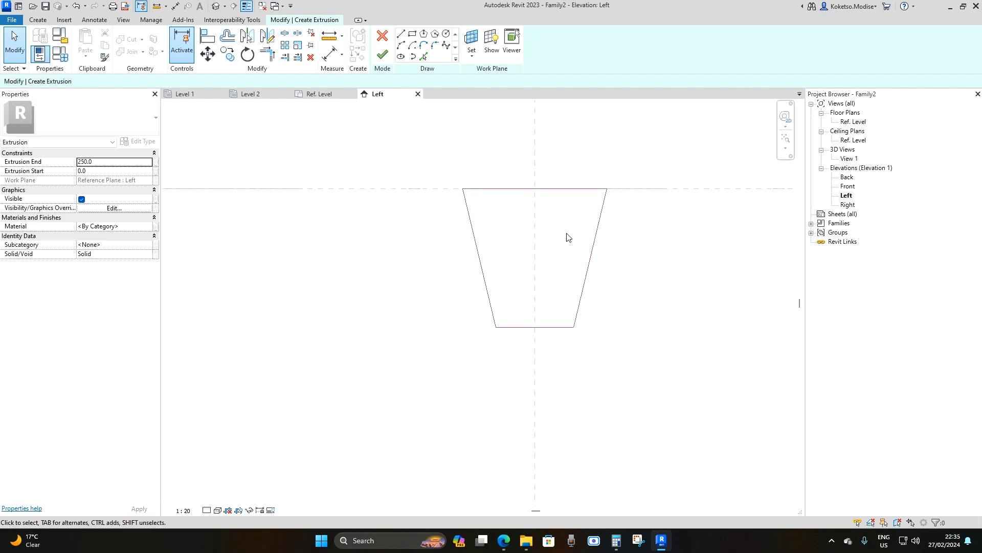
{"action": "mouse_move", "coordinate": [566, 237]}
{"action": "middle_mouse_down"}
{"action": "mouse_move", "coordinate": [546, 250]}
{"action": "mouse_move", "coordinate": [533, 244]}
{"action": "middle_mouse_up"}
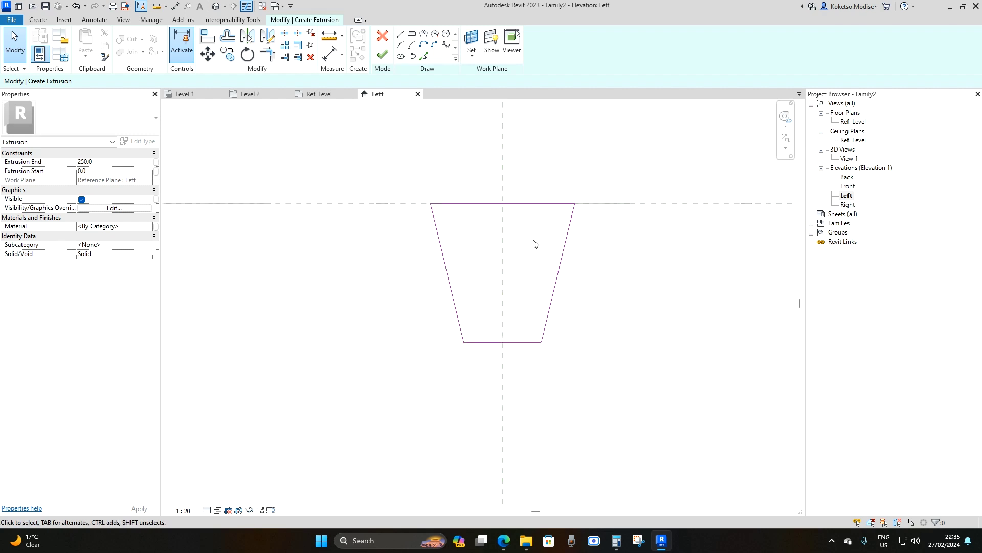
{"action": "left_click", "coordinate": [175, 6]}
{"action": "mouse_move", "coordinate": [470, 197]}
{"action": "middle_mouse_down"}
{"action": "mouse_move", "coordinate": [480, 213]}
{"action": "mouse_move", "coordinate": [470, 224]}
{"action": "middle_mouse_up"}
{"action": "scroll", "coordinate": [421, 233], "scroll_direction": "up", "scroll_amount": 2}
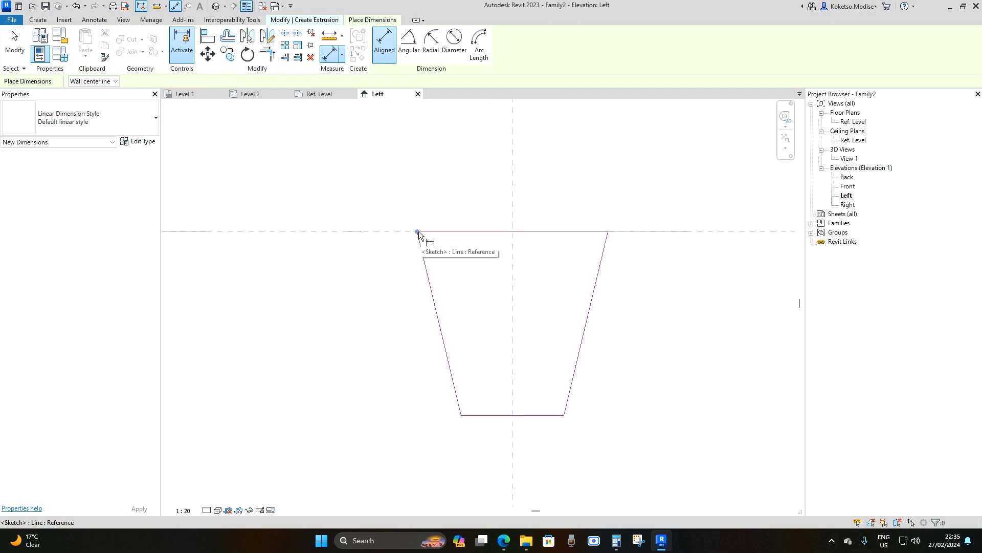
{"action": "left_click", "coordinate": [418, 232]}
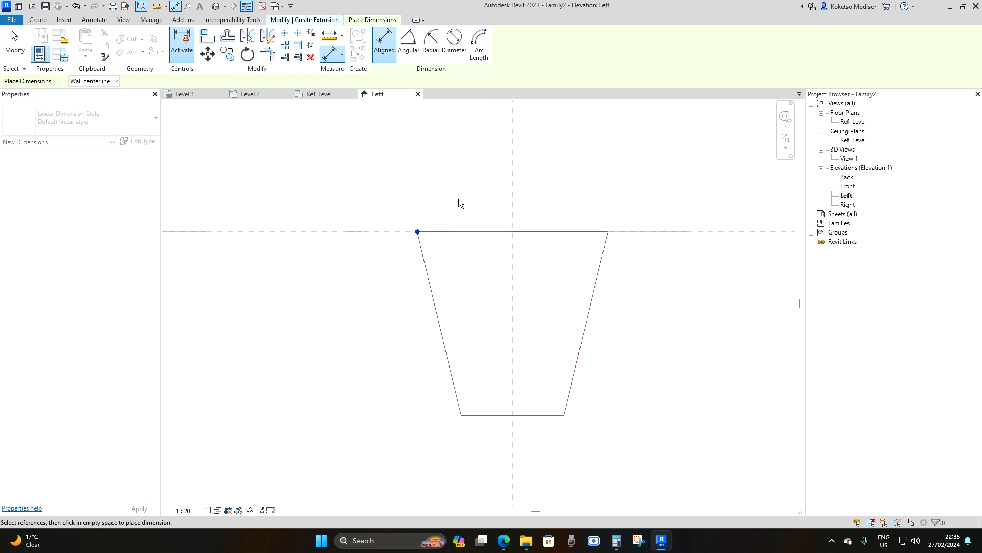
{"action": "left_click", "coordinate": [608, 231]}
{"action": "scroll", "coordinate": [561, 298], "scroll_direction": "down", "scroll_amount": 2}
{"action": "scroll", "coordinate": [560, 299], "scroll_direction": "down", "scroll_amount": 3}
{"action": "left_click", "coordinate": [566, 159]}
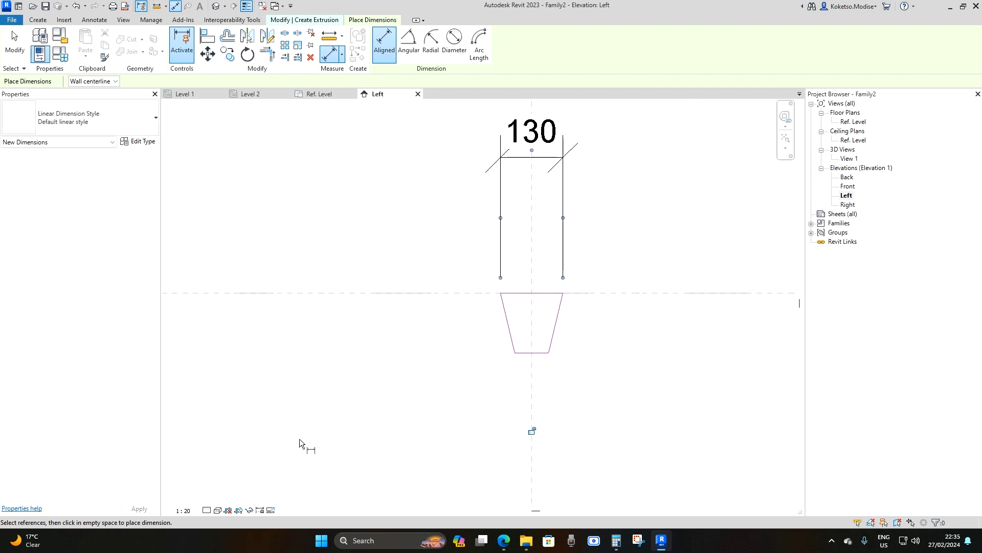
{"action": "left_click", "coordinate": [185, 512]}
{"action": "left_click", "coordinate": [192, 387]}
- Place an aligned dimension between the profile's two lower corners, below the sketch
{"action": "scroll", "coordinate": [565, 306], "scroll_direction": "up", "scroll_amount": 1}
{"action": "middle_click_drag", "start_coordinate": [559, 319], "coordinate": [514, 323]}
{"action": "scroll", "coordinate": [490, 328], "scroll_direction": "up", "scroll_amount": 1}
{"action": "middle_click_drag", "start_coordinate": [491, 399], "coordinate": [513, 323]}
{"action": "scroll", "coordinate": [484, 321], "scroll_direction": "up", "scroll_amount": 2}
{"action": "scroll", "coordinate": [455, 307], "scroll_direction": "up", "scroll_amount": 1}
{"action": "scroll", "coordinate": [451, 308], "scroll_direction": "down", "scroll_amount": 1}
{"action": "middle_click_drag", "start_coordinate": [451, 308], "coordinate": [454, 342]}
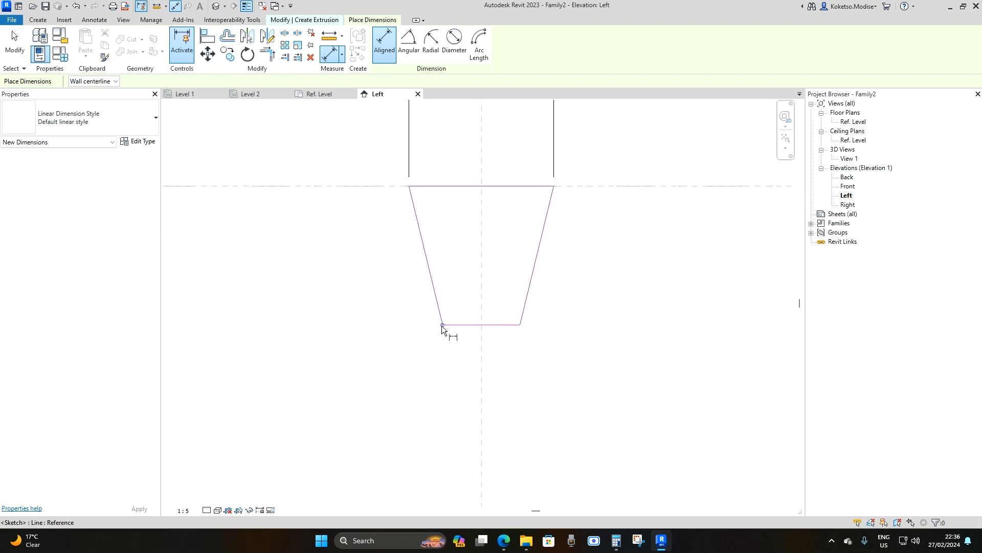
{"action": "left_click", "coordinate": [442, 325]}
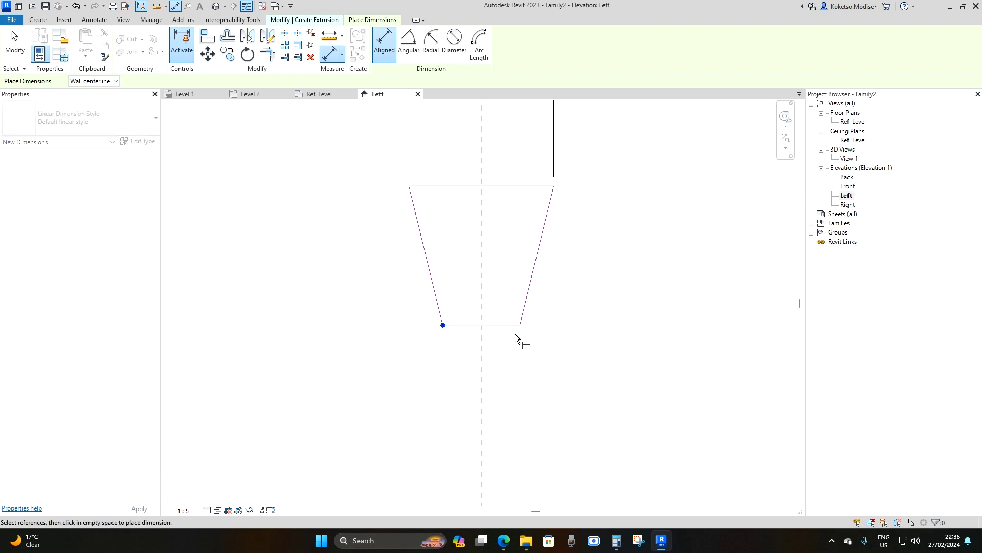
{"action": "left_click", "coordinate": [519, 324]}
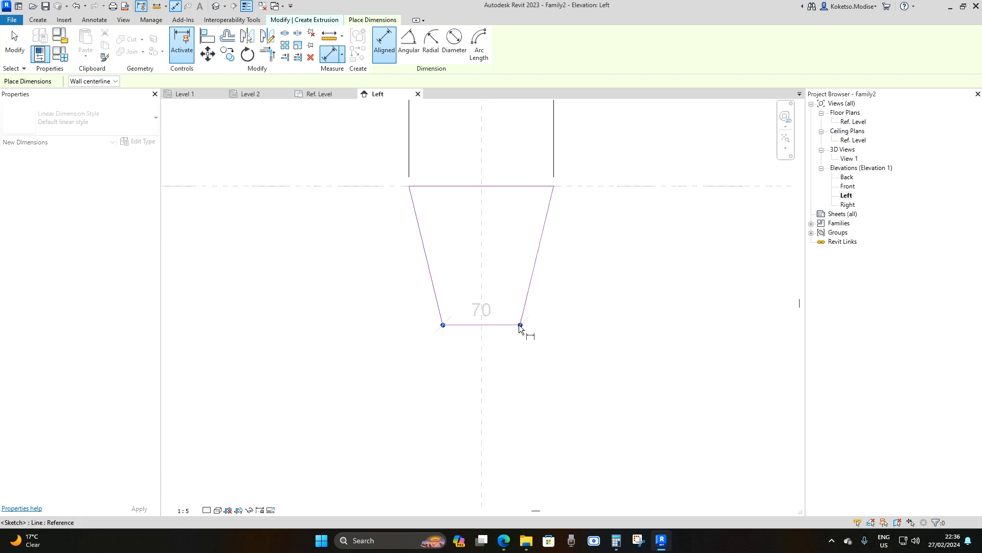
{"action": "left_click", "coordinate": [507, 473]}
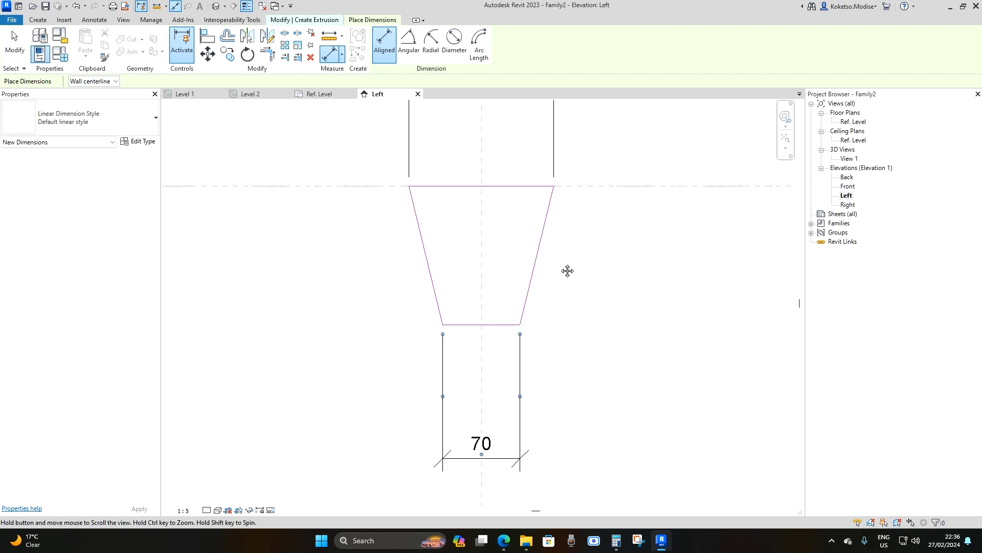
- Dimension the vertical distance between the profile's top and bottom edges, to the right of the sketch
{"action": "middle_click_drag", "start_coordinate": [568, 270], "coordinate": [550, 272]}
{"action": "left_click", "coordinate": [476, 188]}
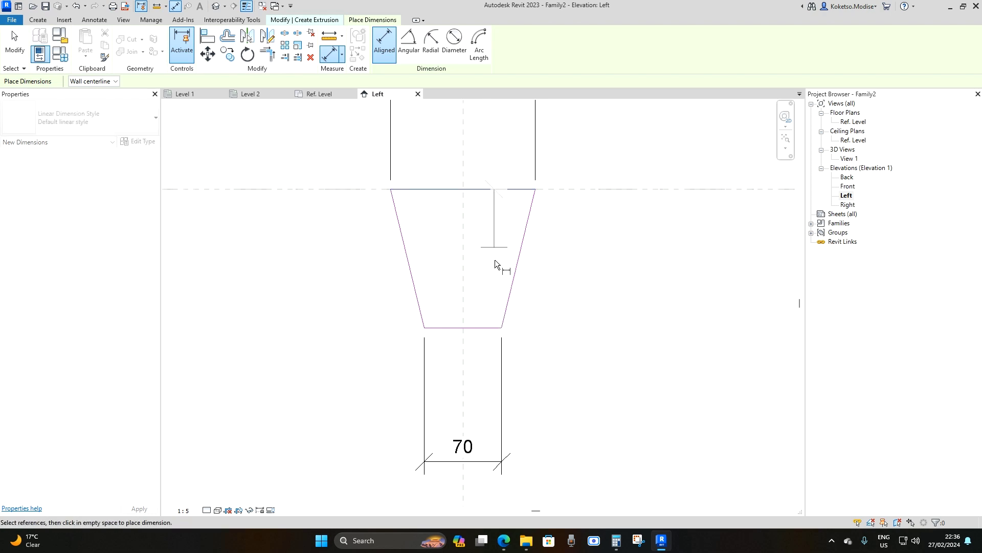
{"action": "left_click", "coordinate": [483, 328]}
{"action": "left_click", "coordinate": [636, 265]}
{"action": "scroll", "coordinate": [588, 265], "scroll_direction": "down", "scroll_amount": 2}
{"action": "middle_click_drag", "start_coordinate": [567, 266], "coordinate": [581, 314]}
{"action": "scroll", "coordinate": [560, 285], "scroll_direction": "down", "scroll_amount": 1}
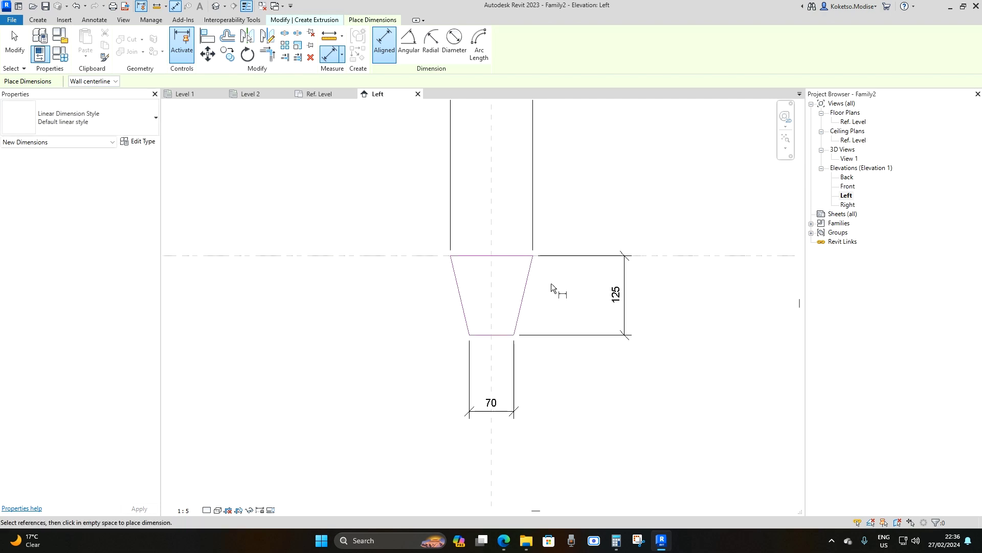
{"action": "key", "text": "Escape"}
{"action": "key", "text": "Escape"}
- Label the top edge's dimension with a new family type parameter named TOP WIDTH, grouped under Dimensions
{"action": "scroll", "coordinate": [560, 318], "scroll_direction": "down", "scroll_amount": 3}
{"action": "scroll", "coordinate": [557, 318], "scroll_direction": "up", "scroll_amount": 1}
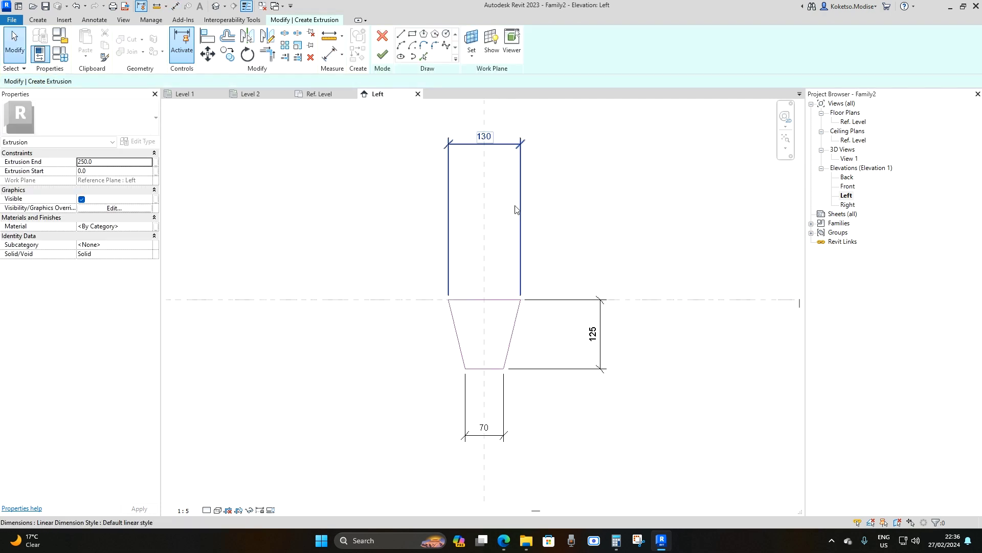
{"action": "left_click", "coordinate": [487, 148]}
{"action": "left_click", "coordinate": [481, 44]}
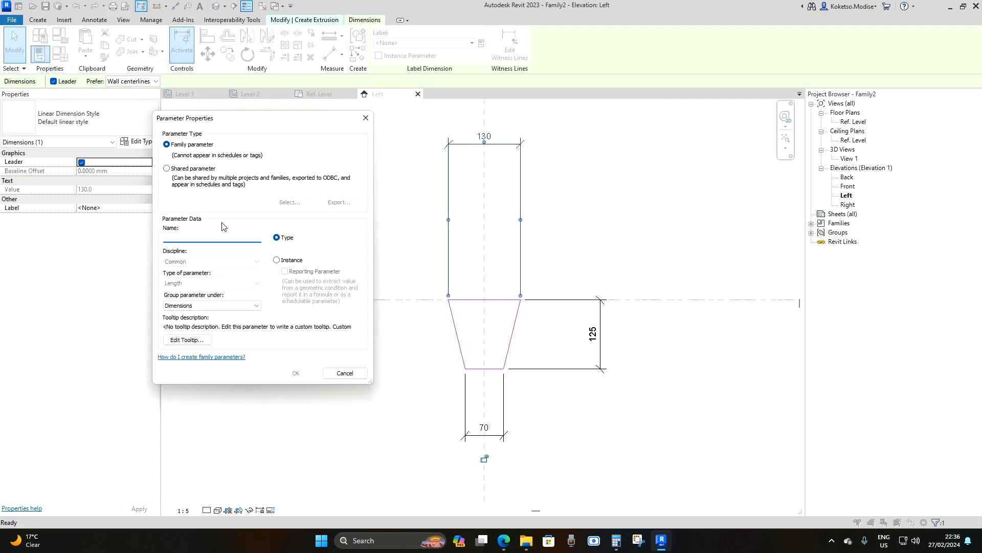
{"action": "type", "text": "TOP WIDTH"}
{"action": "left_click", "coordinate": [302, 375]}
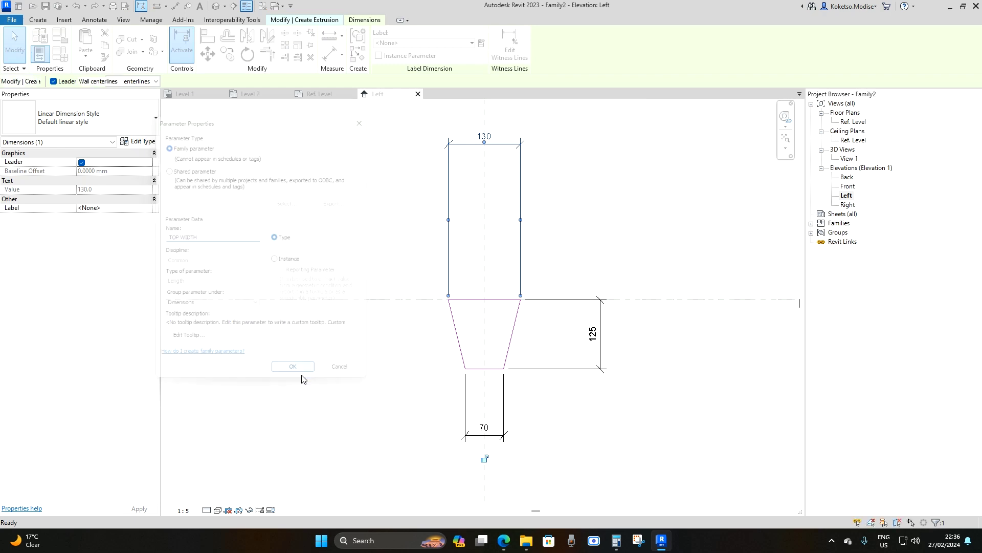
- Label the bottom edge's dimension with a new family type parameter named BOTTOM WIDTH, grouped under Dimensions
{"action": "scroll", "coordinate": [553, 383], "scroll_direction": "up", "scroll_amount": 1}
{"action": "left_click", "coordinate": [491, 440]}
{"action": "scroll", "coordinate": [504, 438], "scroll_direction": "up", "scroll_amount": 2}
{"action": "left_click", "coordinate": [509, 384]}
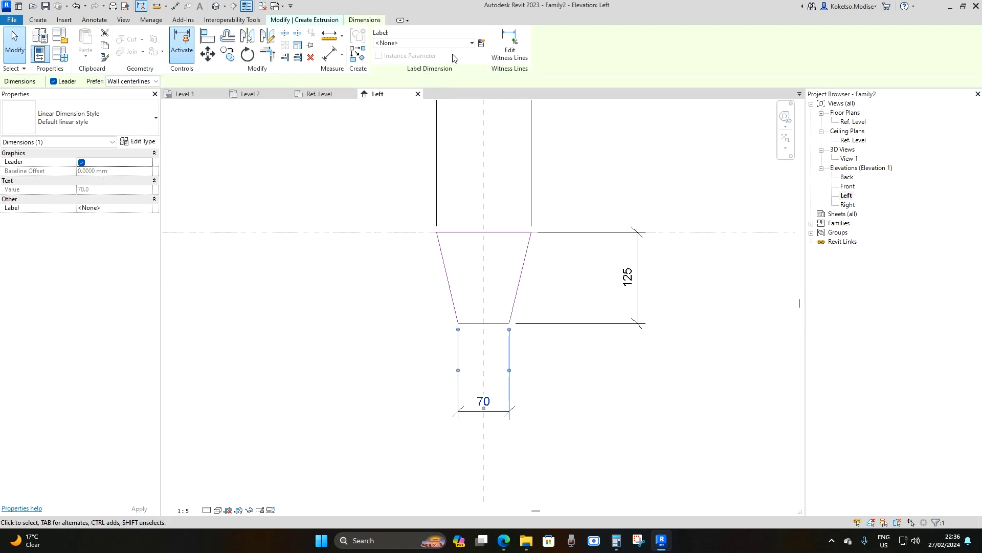
{"action": "left_click", "coordinate": [481, 42]}
{"action": "type", "text": "BOTTOM WIDTH"}
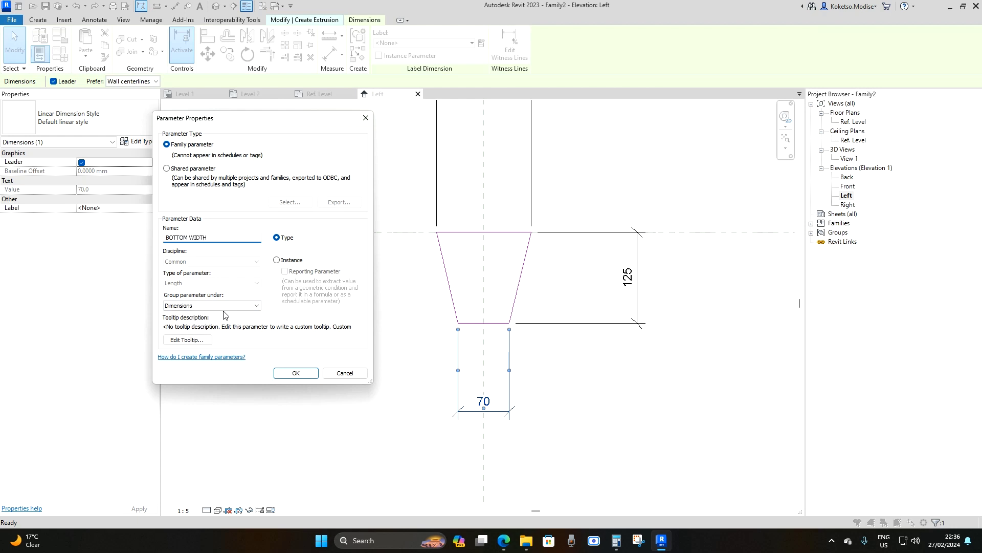
{"action": "left_click", "coordinate": [295, 373]}
{"action": "left_click", "coordinate": [617, 368]}
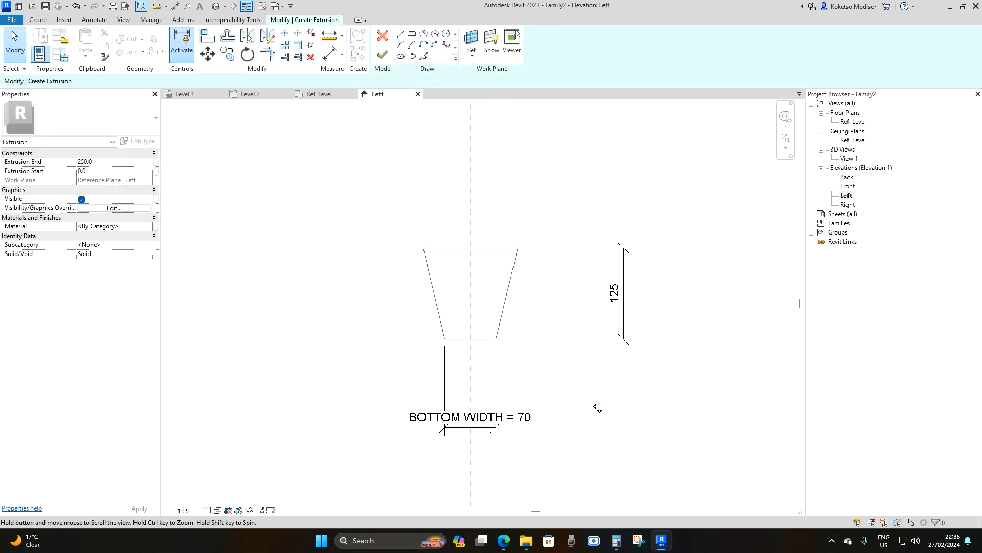
- Label the vertical dimension with a new family type parameter named HEIGHT, grouped under Dimensions
{"action": "left_click", "coordinate": [621, 279]}
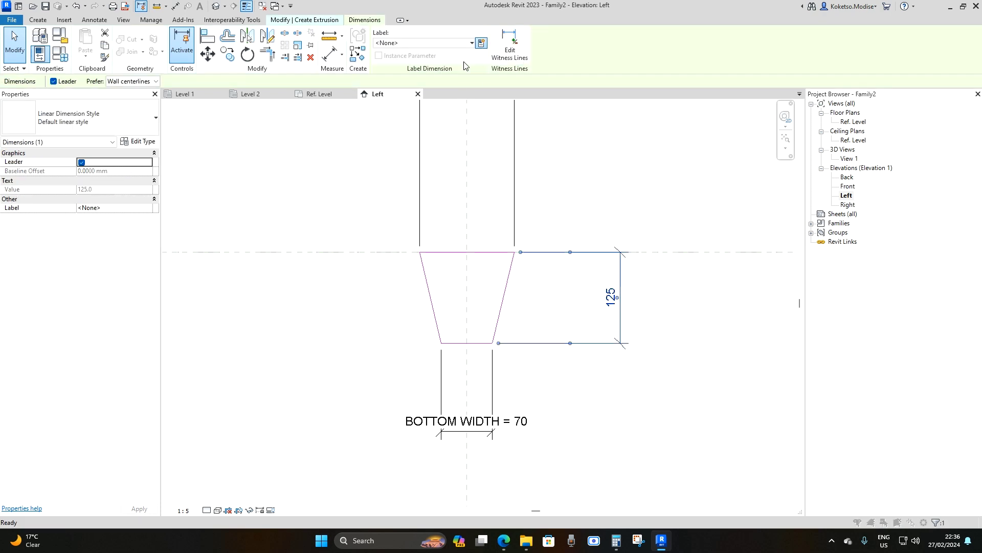
{"action": "left_click", "coordinate": [481, 42]}
{"action": "type", "text": "HEIGHT"}
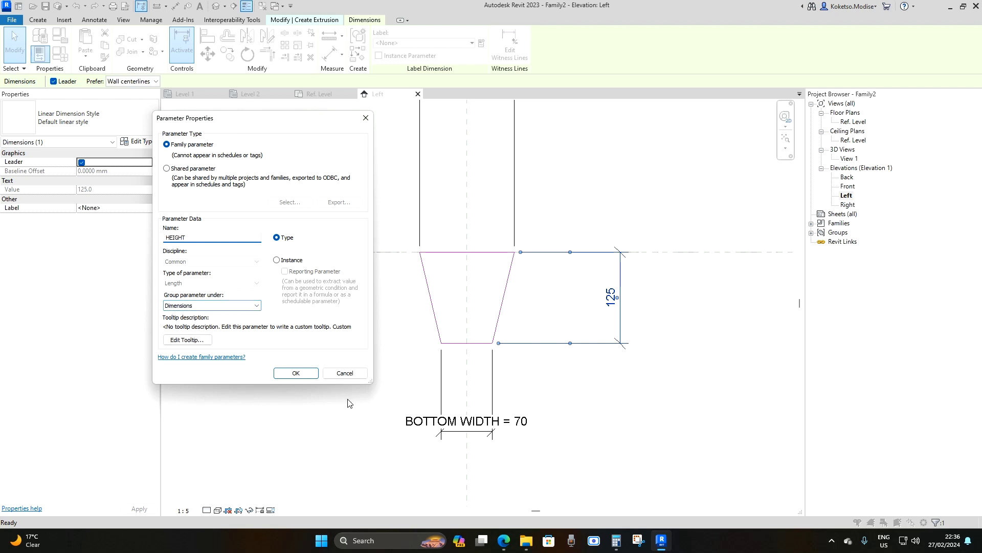
{"action": "left_click", "coordinate": [300, 373]}
{"action": "scroll", "coordinate": [594, 392], "scroll_direction": "down", "scroll_amount": 2}
{"action": "left_click", "coordinate": [593, 392]}
{"action": "middle_click_drag", "start_coordinate": [593, 392], "coordinate": [665, 408]}
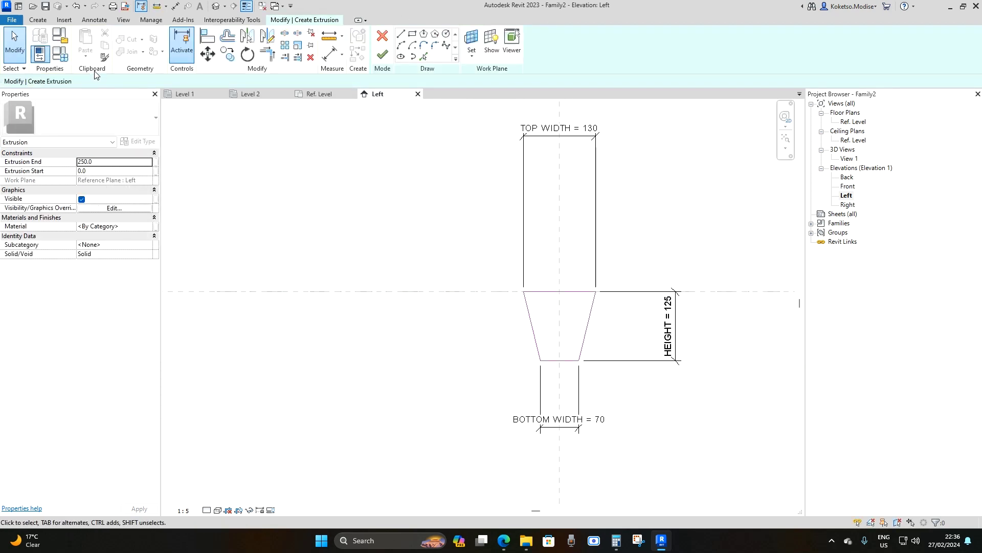
- Lock the TOP WIDTH, Length, HEIGHT and BOTTOM WIDTH parameters in the family types and apply the change
{"action": "left_click", "coordinate": [60, 53]}
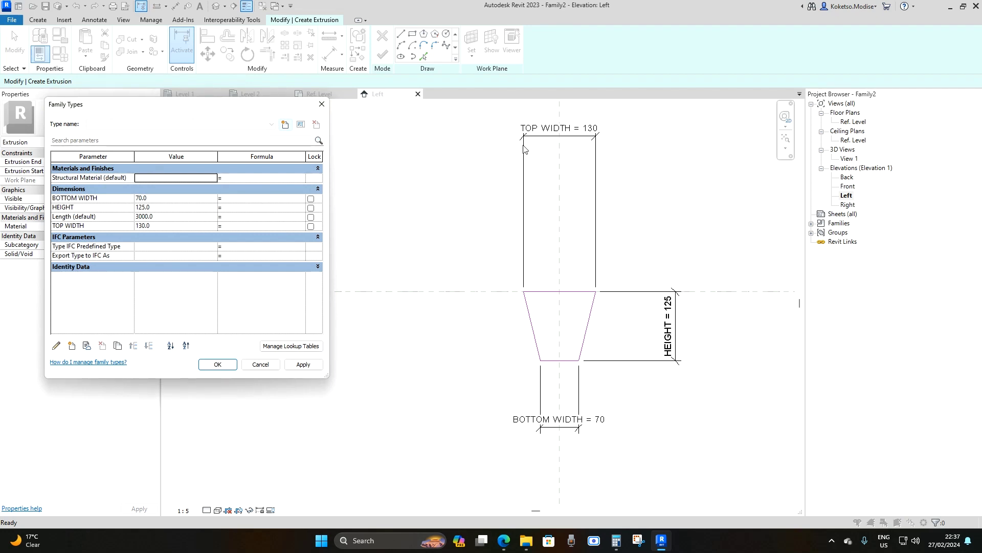
{"action": "left_click", "coordinate": [310, 227]}
{"action": "left_click", "coordinate": [310, 217]}
{"action": "left_click", "coordinate": [310, 208]}
{"action": "left_click", "coordinate": [310, 199]}
{"action": "left_click", "coordinate": [303, 364]}
{"action": "left_click", "coordinate": [218, 364]}
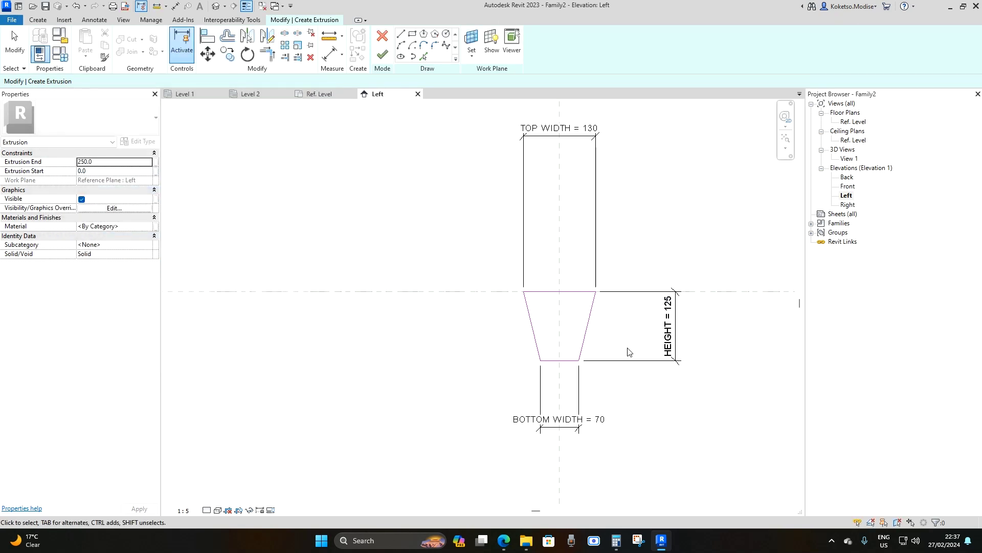
- Set the BOTTOM WIDTH parameter to 80 in the family types and apply it to the profile
{"action": "scroll", "coordinate": [600, 330], "scroll_direction": "up", "scroll_amount": 1}
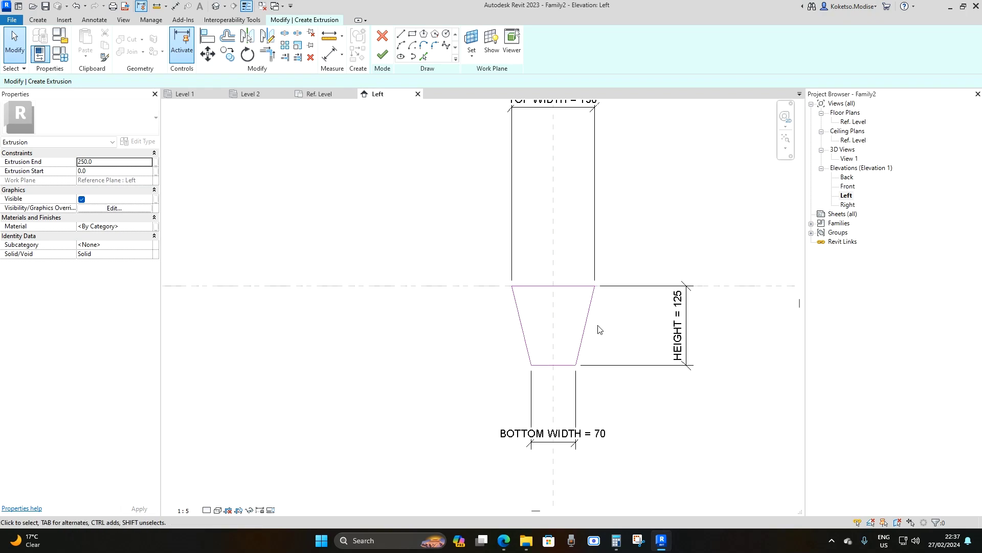
{"action": "scroll", "coordinate": [648, 358], "scroll_direction": "down", "scroll_amount": 1}
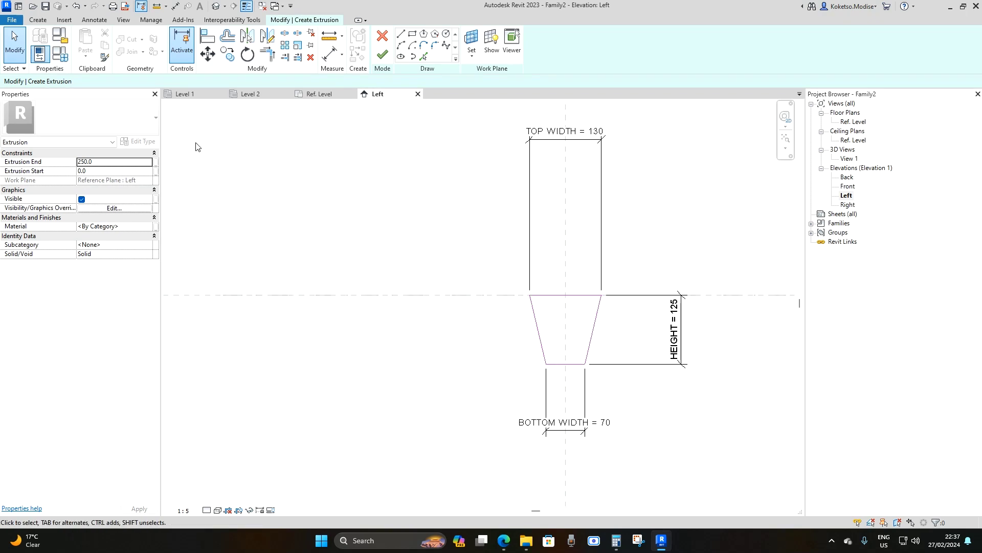
{"action": "left_click", "coordinate": [60, 53]}
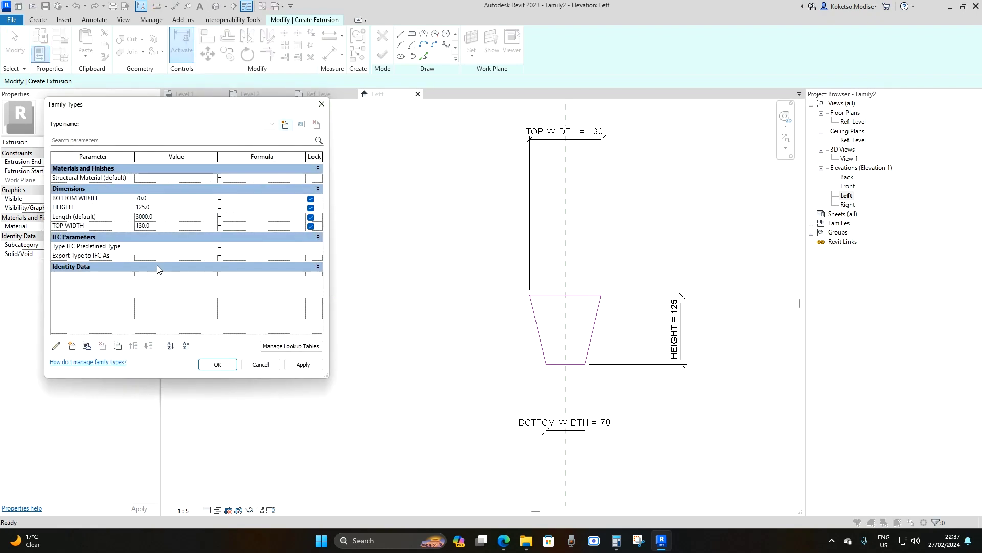
{"action": "left_click", "coordinate": [181, 198]}
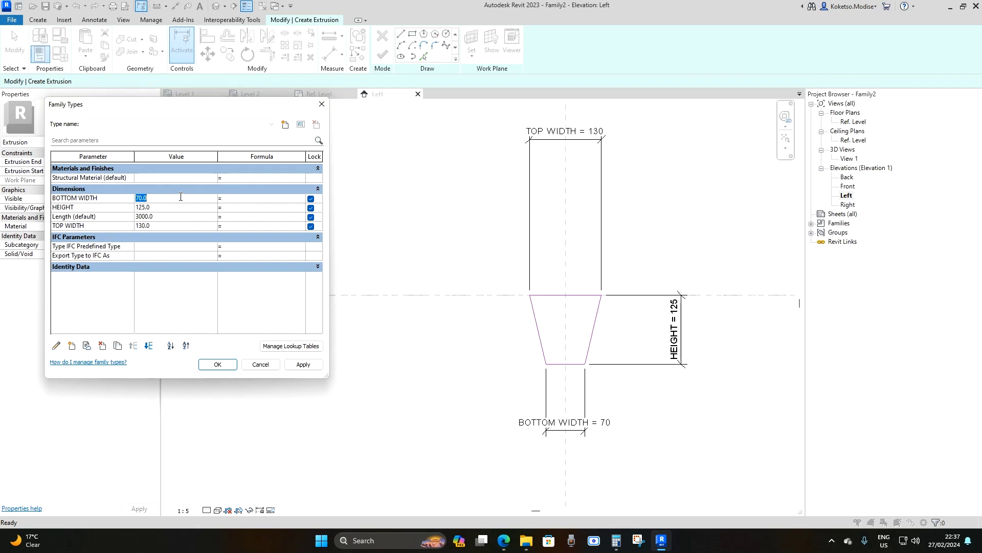
{"action": "type", "text": "80"}
{"action": "left_click", "coordinate": [303, 364]}
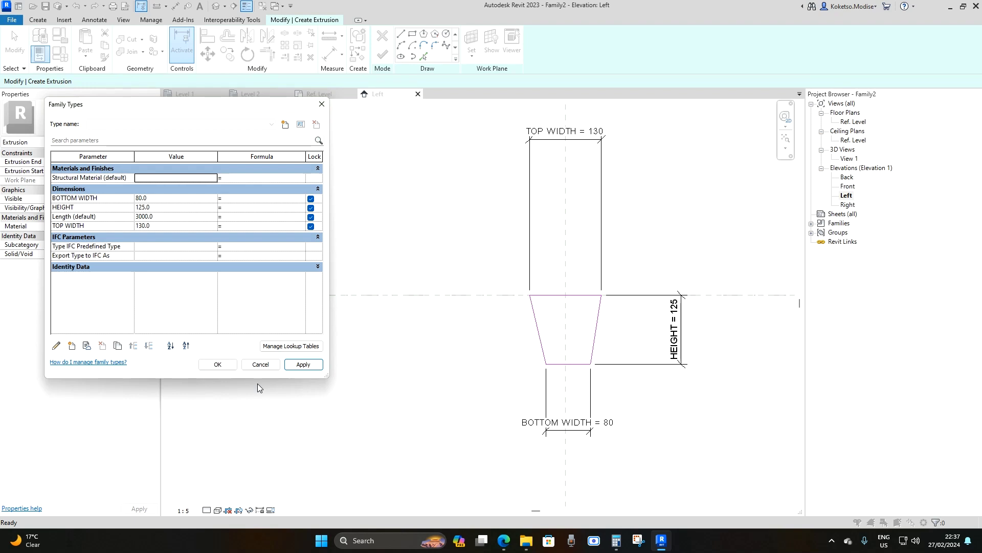
- Set the BOTTOM WIDTH parameter to 70 in the family types and accept the change
{"action": "left_click", "coordinate": [158, 199]}
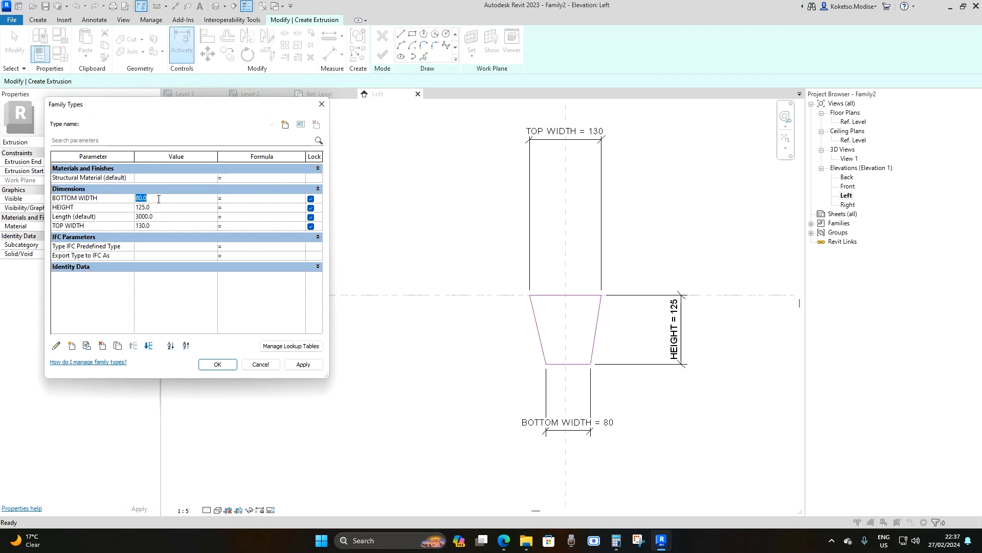
{"action": "type", "text": "70"}
{"action": "left_click", "coordinate": [306, 364]}
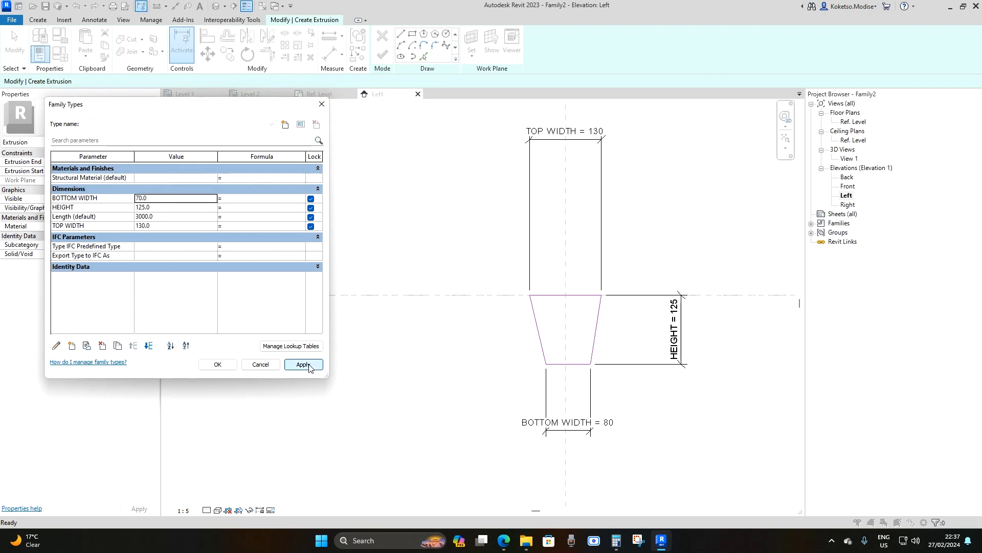
{"action": "left_click", "coordinate": [217, 364]}
- Place a continuous aligned dimension from the profile's bottom corners through the Center (Front/Back) reference plane, below the bottom edge
{"action": "scroll", "coordinate": [570, 344], "scroll_direction": "up", "scroll_amount": 2}
{"action": "middle_click_drag", "start_coordinate": [570, 344], "coordinate": [510, 302]}
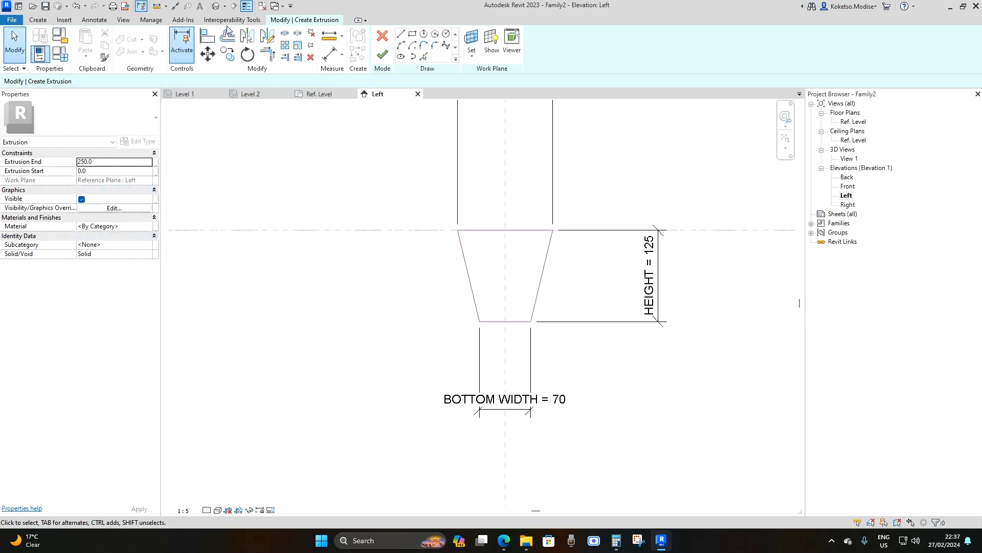
{"action": "left_click", "coordinate": [175, 7]}
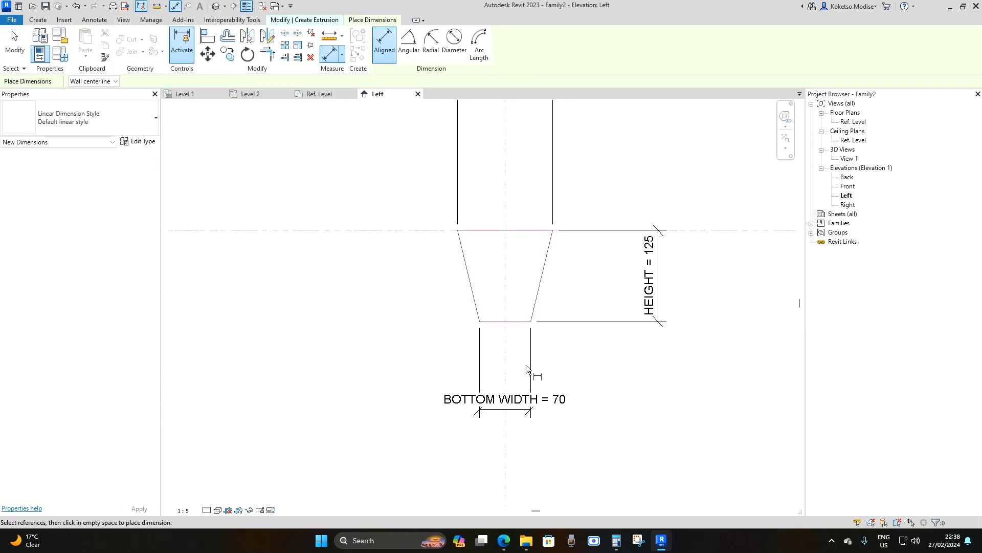
{"action": "scroll", "coordinate": [527, 364], "scroll_direction": "up", "scroll_amount": 2}
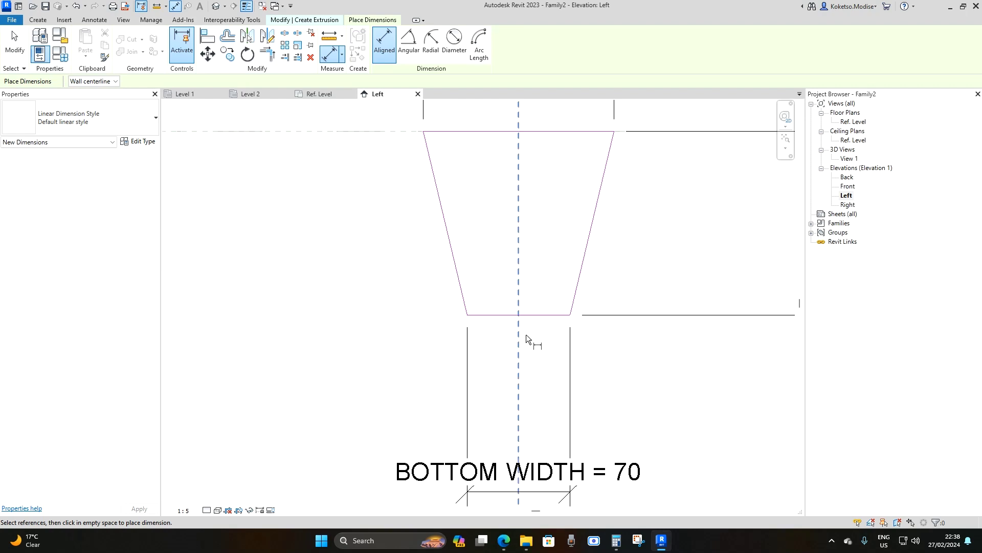
{"action": "left_click", "coordinate": [569, 315]}
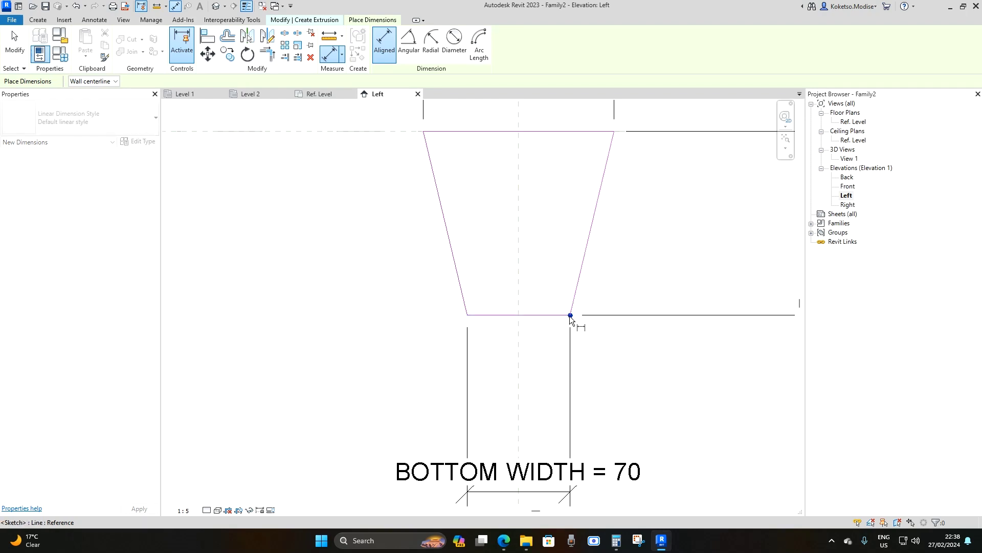
{"action": "left_click", "coordinate": [519, 299]}
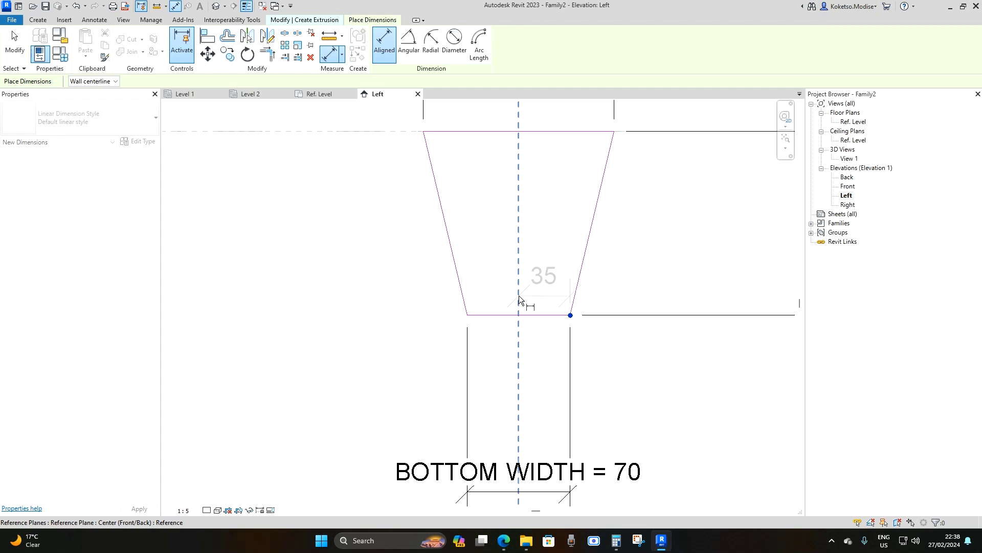
{"action": "left_click", "coordinate": [467, 315]}
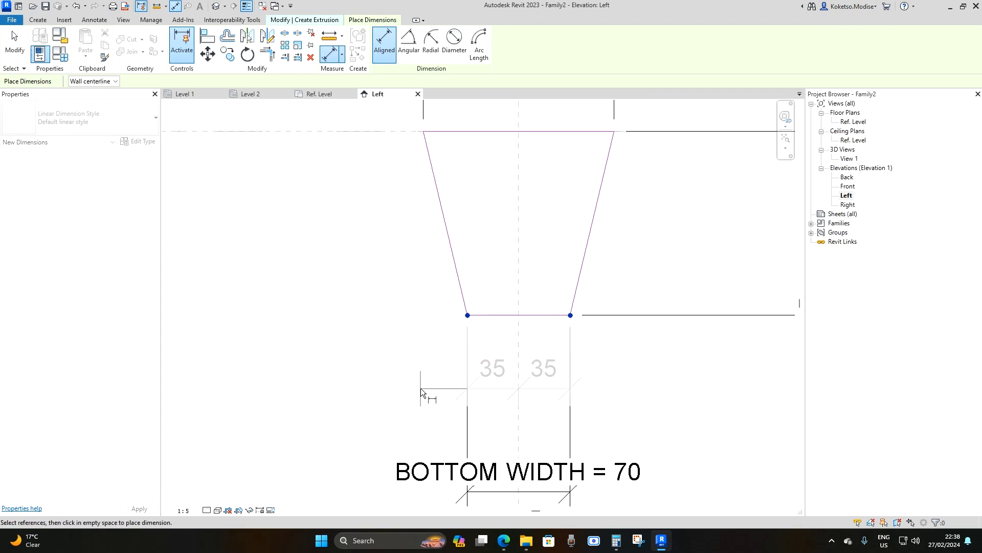
{"action": "left_click", "coordinate": [441, 395]}
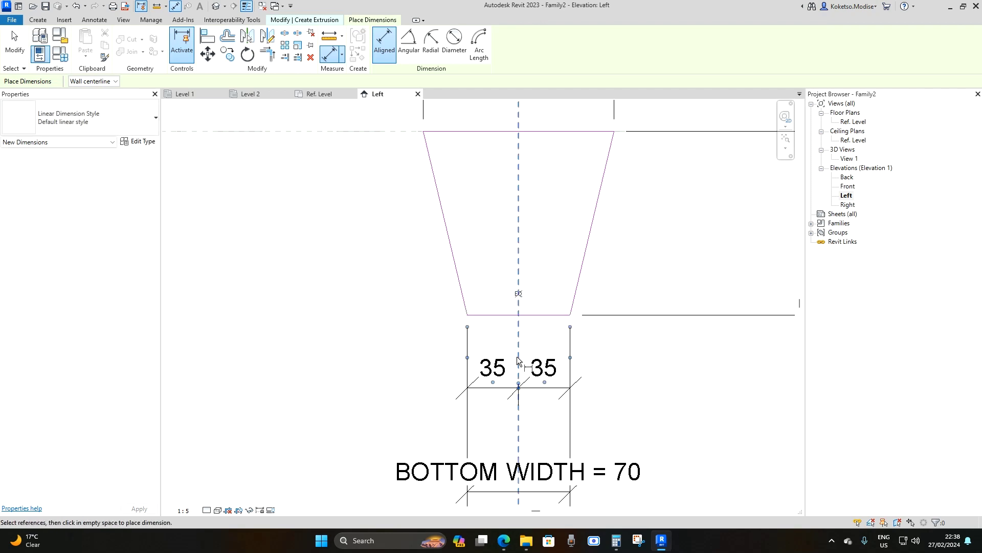
- Apply the equality constraint to the bottom edge's dimension chain so the edge is centred on the reference plane
{"action": "scroll", "coordinate": [524, 329], "scroll_direction": "up", "scroll_amount": 1}
{"action": "scroll", "coordinate": [510, 289], "scroll_direction": "up", "scroll_amount": 1}
{"action": "middle_click_drag", "start_coordinate": [520, 289], "coordinate": [529, 285]}
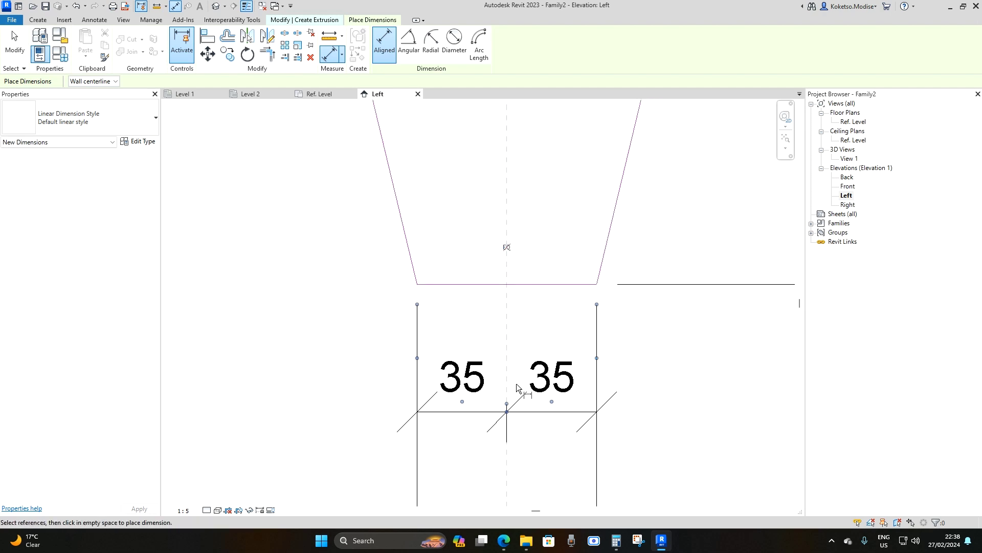
{"action": "left_click", "coordinate": [507, 247]}
{"action": "scroll", "coordinate": [530, 343], "scroll_direction": "down", "scroll_amount": 3}
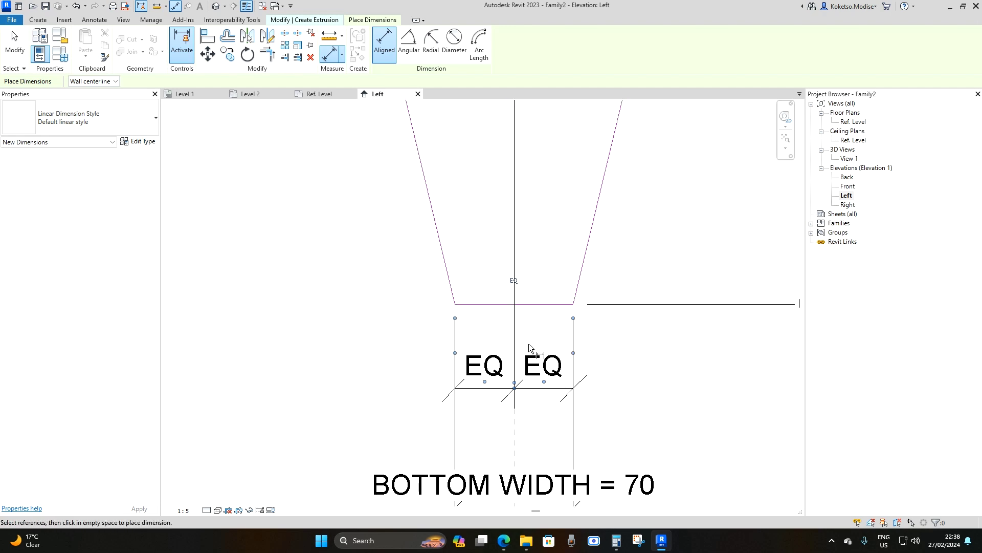
{"action": "key", "text": "Escape"}
- Flex the centred profile by applying a BOTTOM WIDTH of 80 and restoring it to 70 in the family types
{"action": "middle_click_drag", "start_coordinate": [575, 354], "coordinate": [592, 345]}
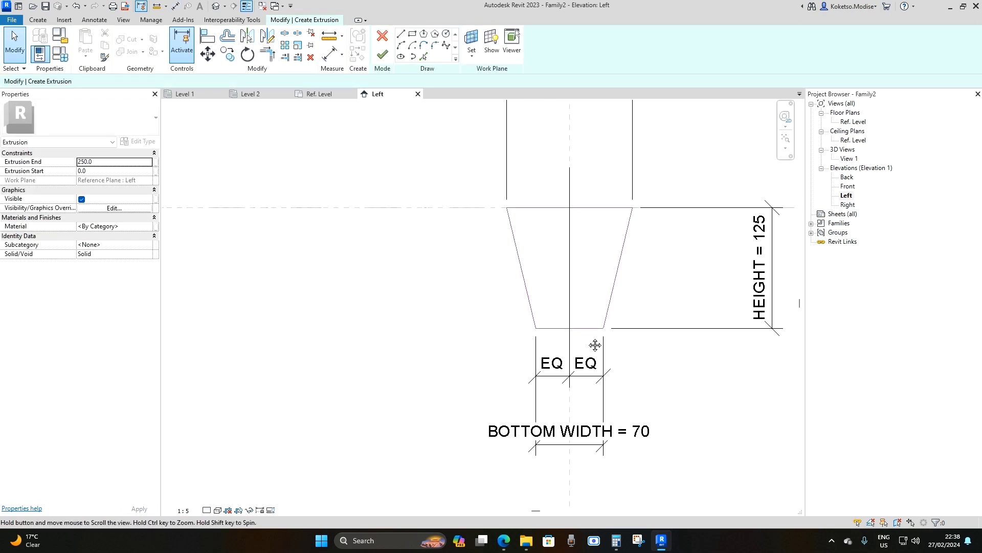
{"action": "left_click", "coordinate": [60, 54]}
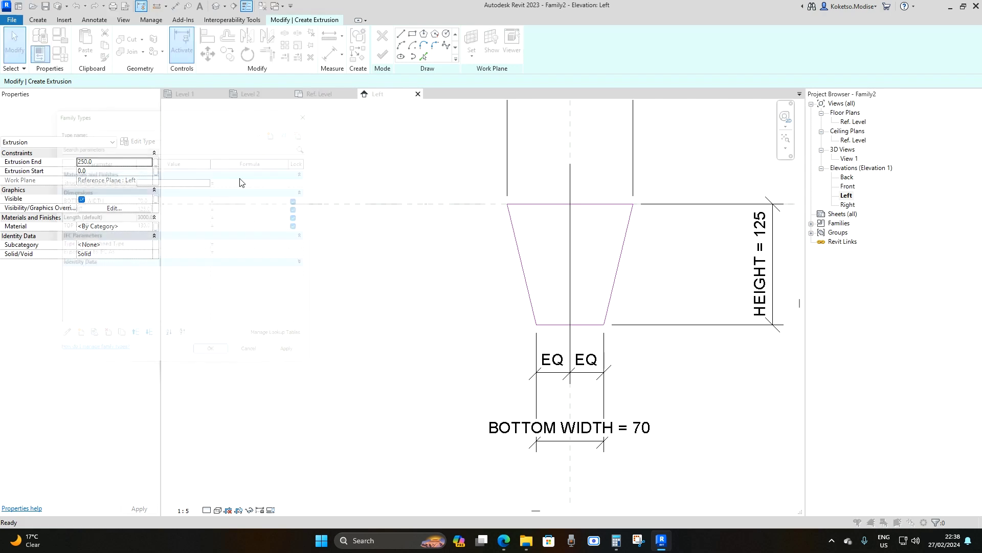
{"action": "left_click", "coordinate": [169, 198]}
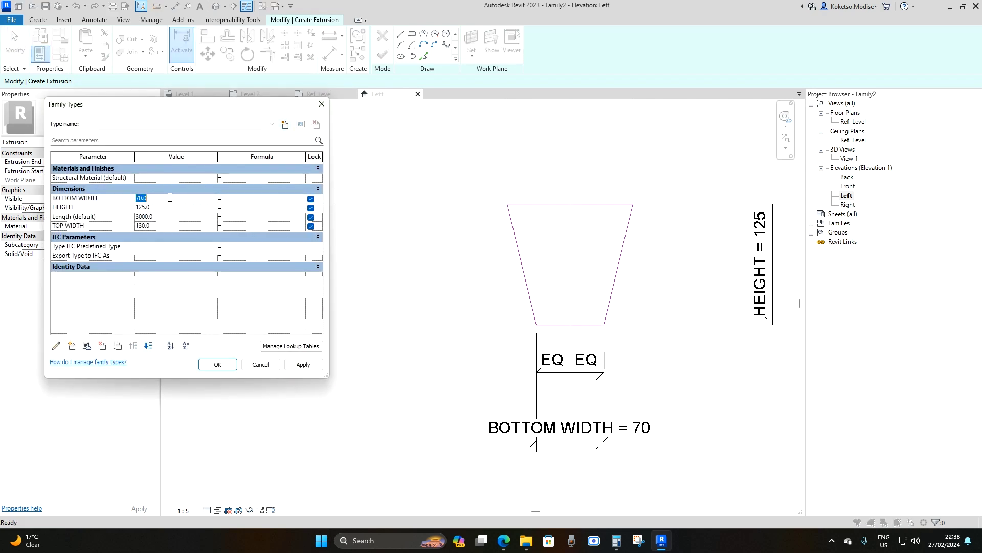
{"action": "type", "text": "80"}
{"action": "left_click", "coordinate": [302, 364]}
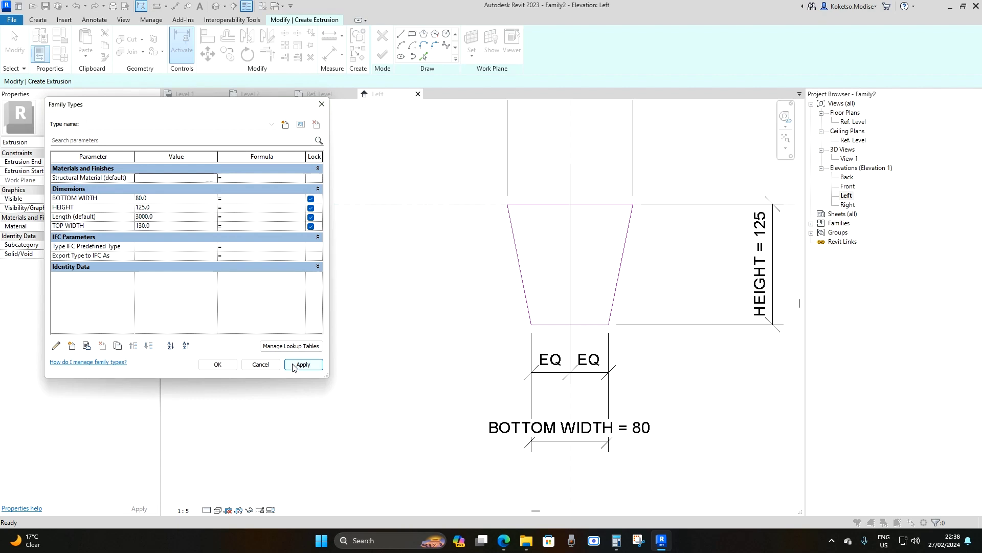
{"action": "left_click", "coordinate": [170, 198]}
{"action": "type", "text": "70"}
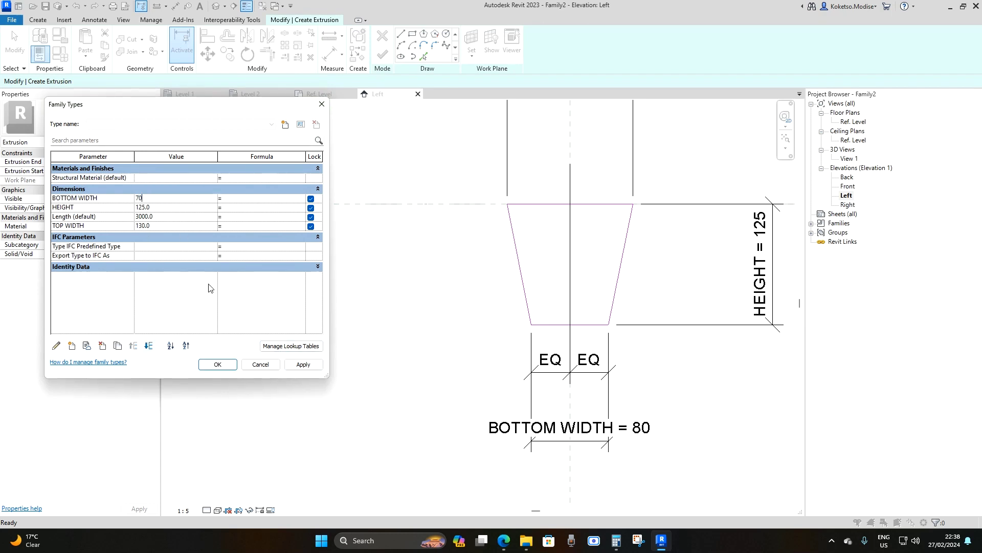
{"action": "left_click", "coordinate": [302, 365]}
{"action": "left_click", "coordinate": [218, 365]}
- Place a continuous aligned dimension above the profile, from its top corners through the Center (Front/Back) reference plane
{"action": "middle_click_drag", "start_coordinate": [560, 288], "coordinate": [538, 340]}
{"action": "scroll", "coordinate": [502, 314], "scroll_direction": "down", "scroll_amount": 1}
{"action": "scroll", "coordinate": [546, 352], "scroll_direction": "down", "scroll_amount": 1}
{"action": "scroll", "coordinate": [548, 323], "scroll_direction": "up", "scroll_amount": 1}
{"action": "scroll", "coordinate": [532, 348], "scroll_direction": "up", "scroll_amount": 1}
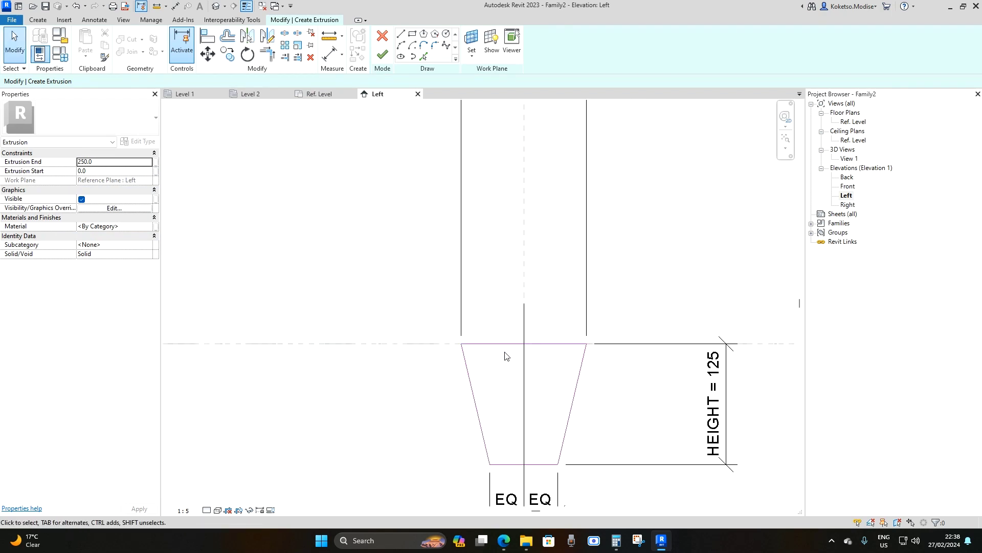
{"action": "left_click", "coordinate": [175, 6]}
{"action": "scroll", "coordinate": [465, 337], "scroll_direction": "up", "scroll_amount": 1}
{"action": "scroll", "coordinate": [462, 345], "scroll_direction": "up", "scroll_amount": 1}
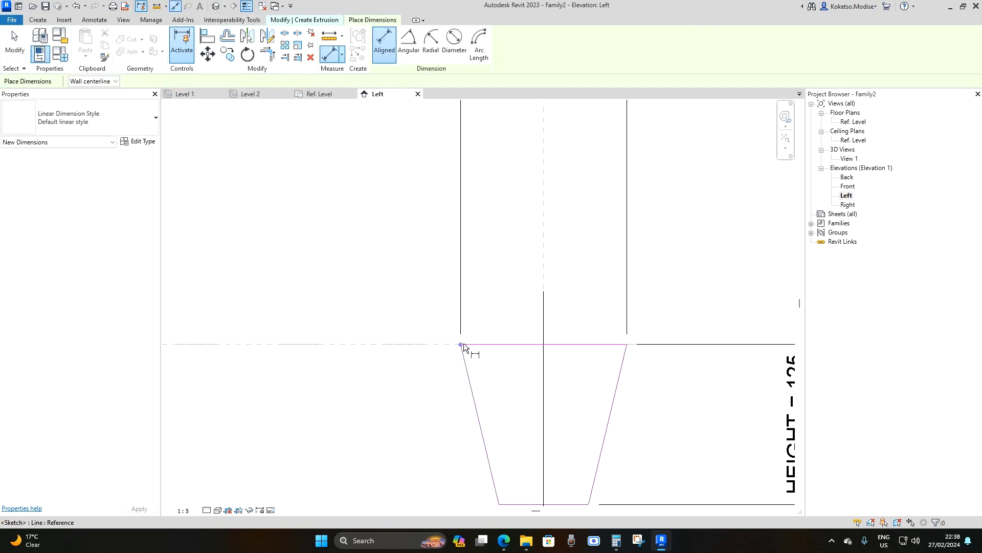
{"action": "left_click", "coordinate": [462, 345]}
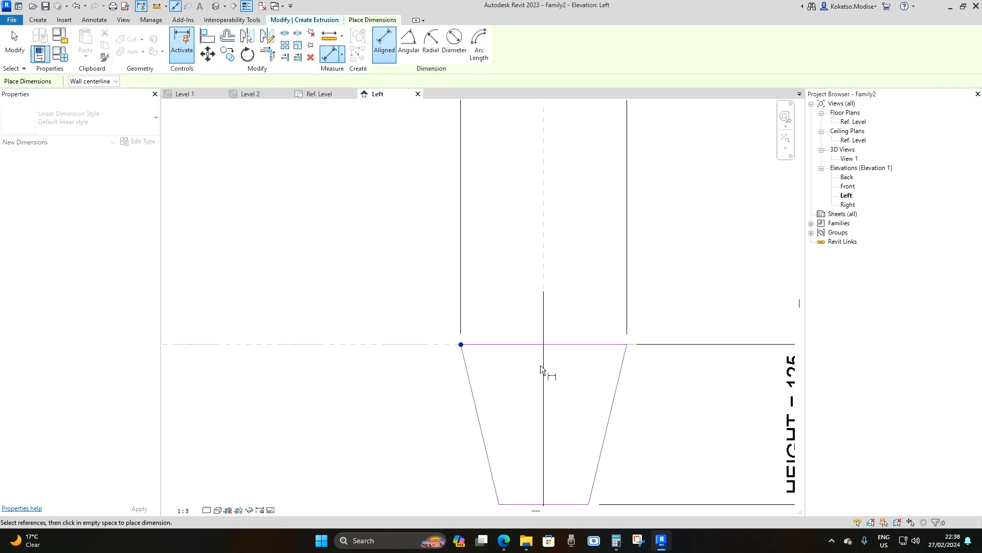
{"action": "left_click", "coordinate": [544, 205]}
{"action": "left_click", "coordinate": [628, 341]}
{"action": "left_click", "coordinate": [572, 196]}
- Apply the equality constraint to the top edge's dimension chain and leave the dimension command
{"action": "scroll", "coordinate": [559, 191], "scroll_direction": "up", "scroll_amount": 2}
{"action": "left_click", "coordinate": [539, 157]}
{"action": "scroll", "coordinate": [540, 160], "scroll_direction": "down", "scroll_amount": 3}
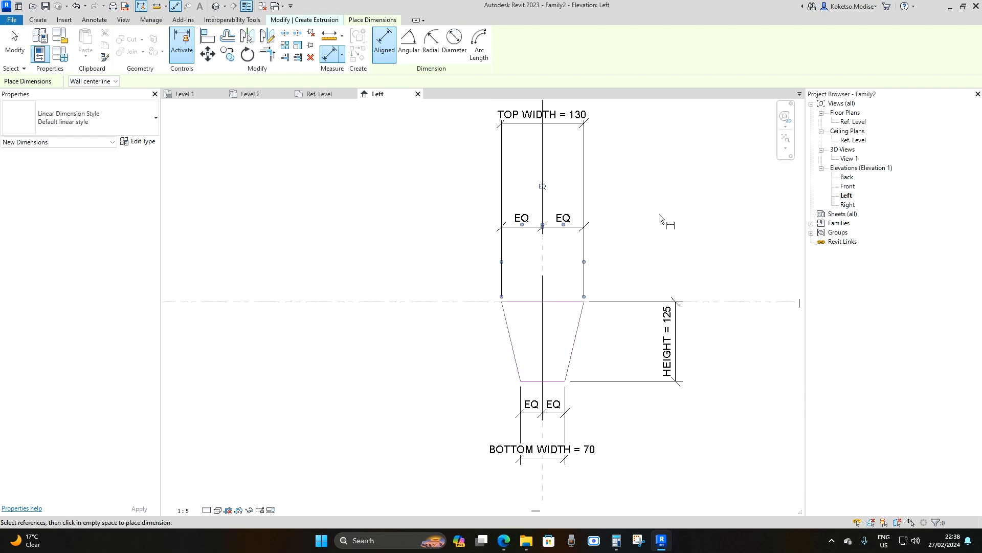
{"action": "key", "text": "Escape"}
{"action": "scroll", "coordinate": [680, 307], "scroll_direction": "down", "scroll_amount": 1}
{"action": "left_click", "coordinate": [632, 320]}
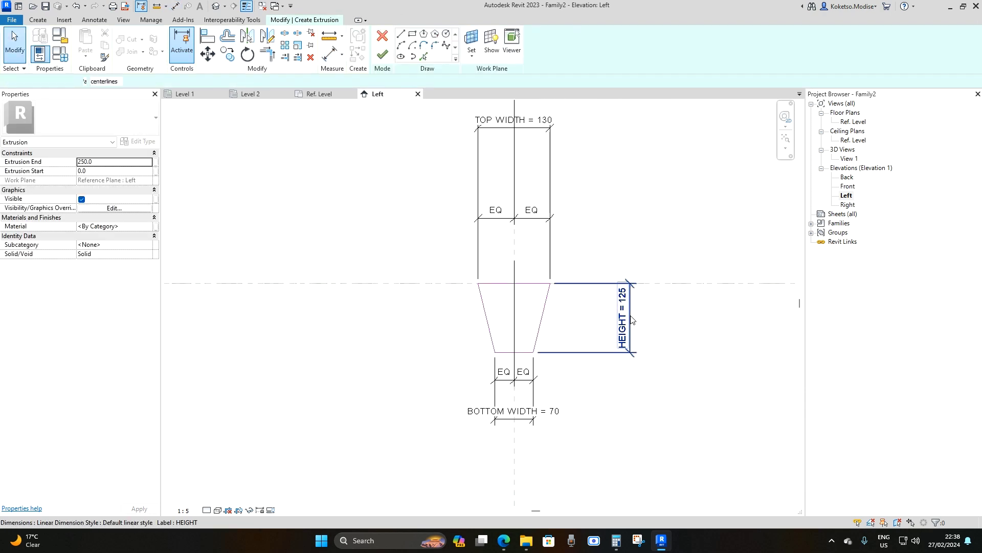
{"action": "left_click", "coordinate": [632, 320]}
{"action": "scroll", "coordinate": [634, 328], "scroll_direction": "up", "scroll_amount": 1}
{"action": "key", "text": "Escape"}
{"action": "scroll", "coordinate": [640, 340], "scroll_direction": "down", "scroll_amount": 1}
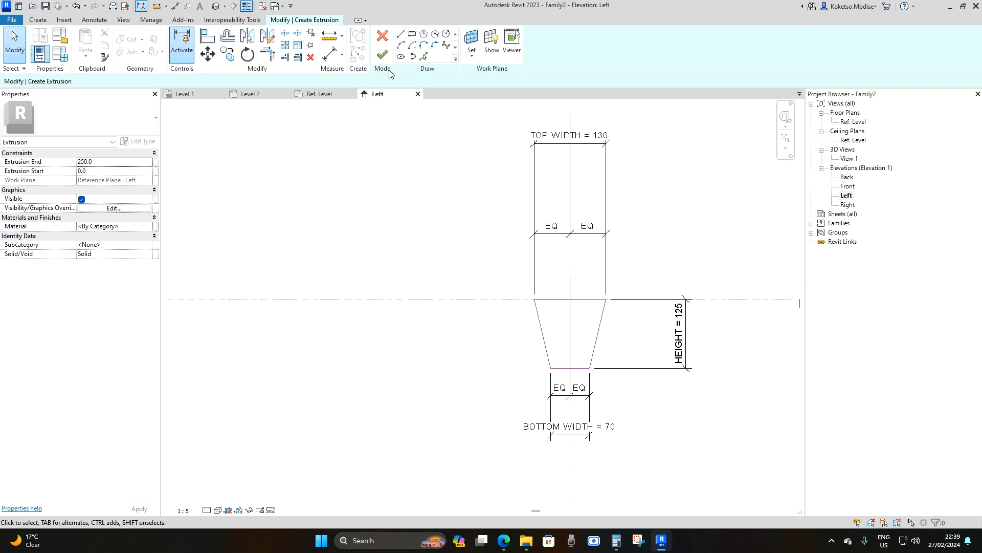
- Finish the extrusion sketch and, in the Ref. Level floor plan, stretch the extrusion's ends to the Left and Right reference planes
{"action": "left_click", "coordinate": [383, 54]}
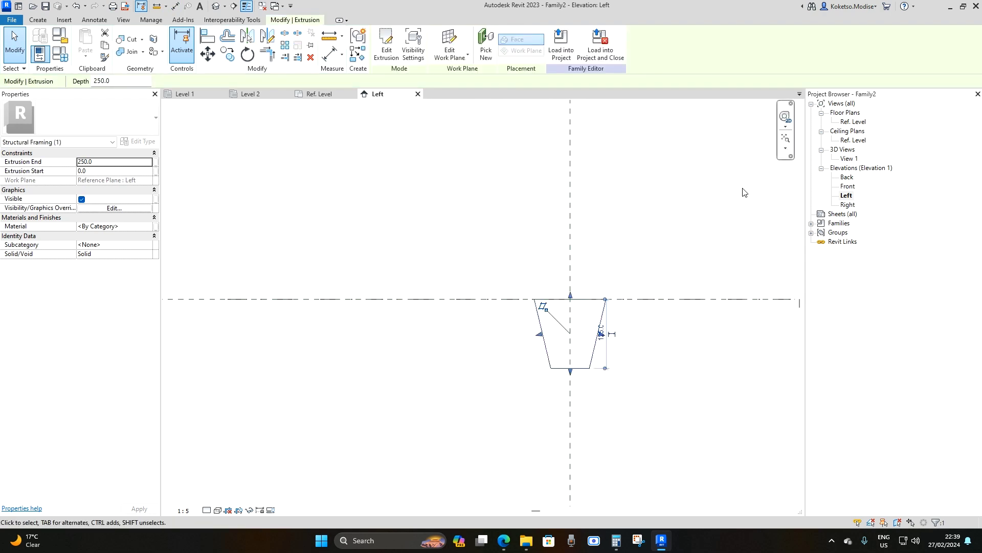
{"action": "double_click", "coordinate": [852, 123]}
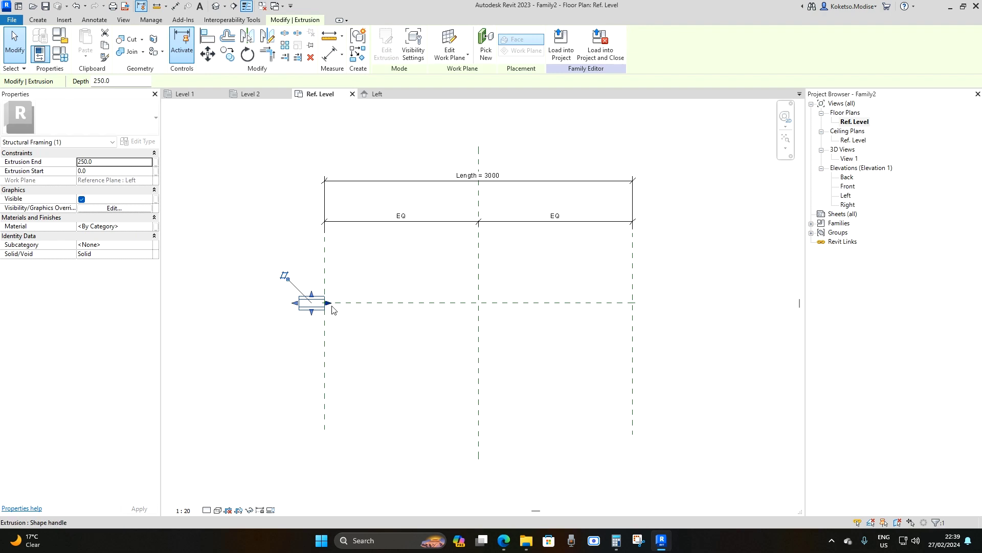
{"action": "left_click_drag", "start_coordinate": [329, 304], "coordinate": [633, 308]}
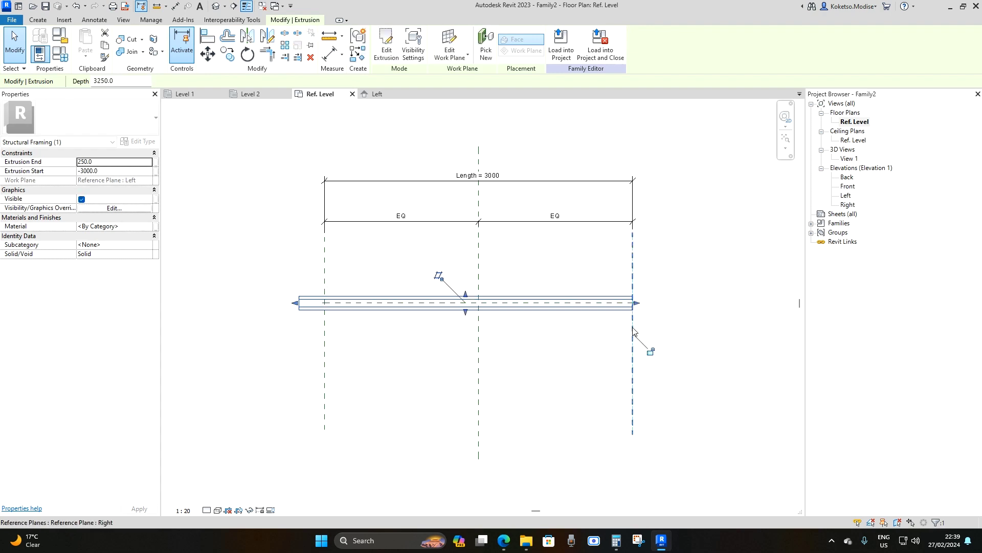
{"action": "left_click_drag", "start_coordinate": [295, 303], "coordinate": [325, 303]}
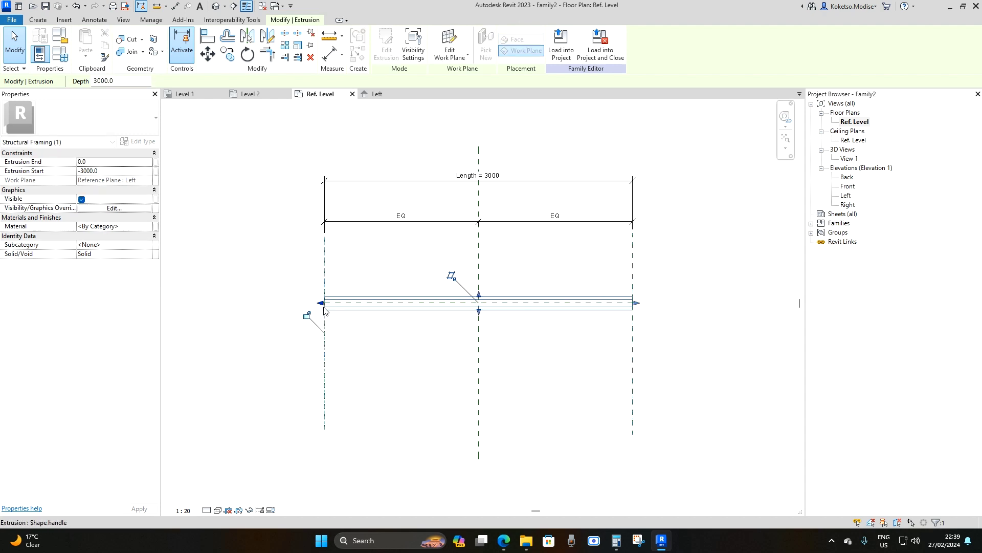
{"action": "left_click", "coordinate": [399, 337]}
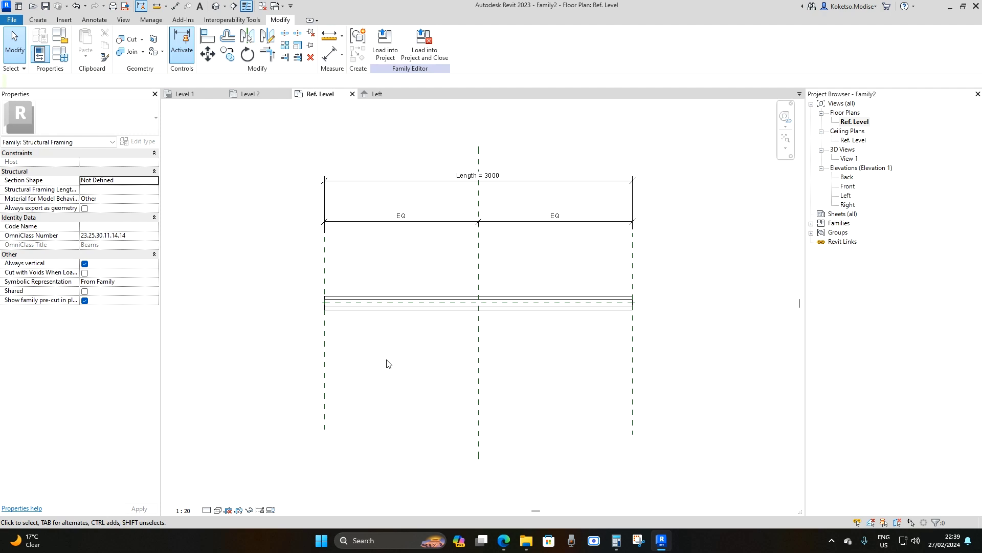
- Load the beam family into the open project while closing the family, and cancel the beam placement
{"action": "scroll", "coordinate": [356, 332], "scroll_direction": "up", "scroll_amount": 1}
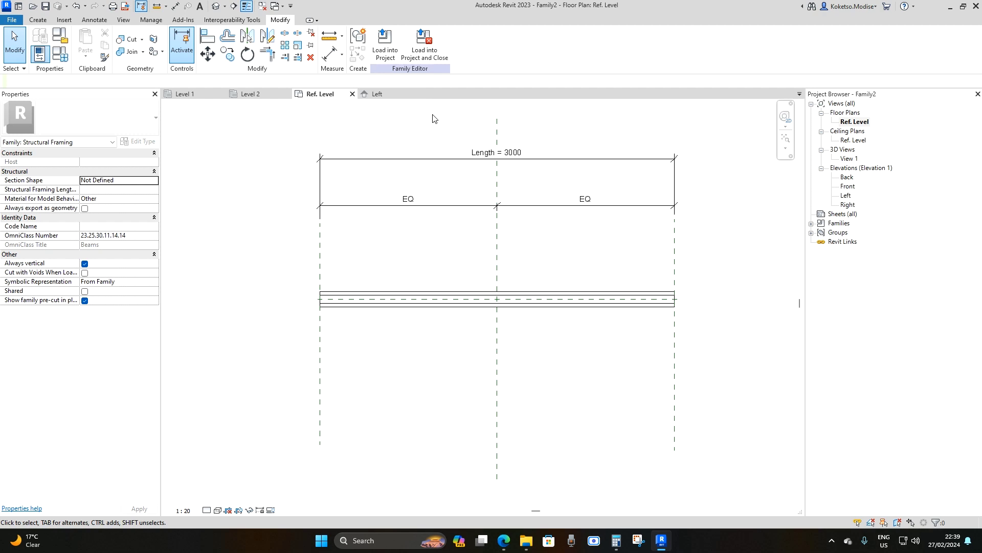
{"action": "left_click", "coordinate": [424, 45]}
{"action": "left_click", "coordinate": [512, 272]}
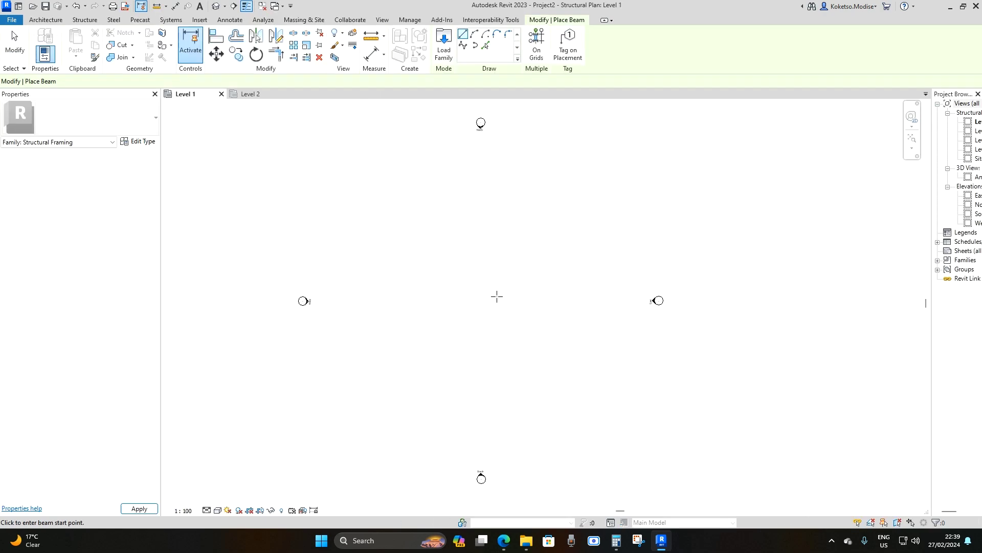
{"action": "left_click_drag", "start_coordinate": [930, 211], "coordinate": [855, 209]}
{"action": "key", "text": "Escape"}
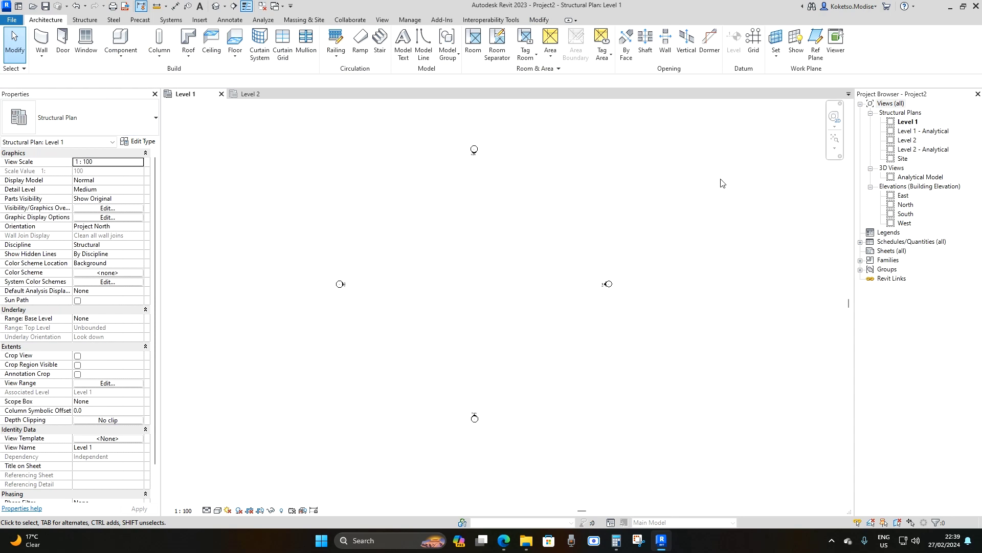
- Place four vertical 300 x 450mm Concrete-Rectangular-Column structural columns at the corners of a rectangle on the Level 1 plan
{"action": "left_click", "coordinate": [85, 19]}
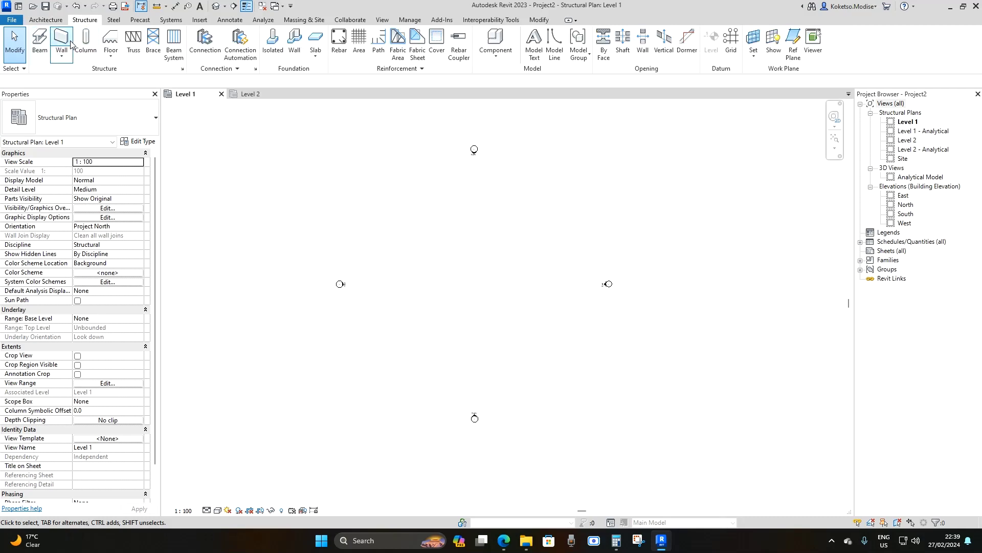
{"action": "left_click", "coordinate": [85, 41]}
{"action": "left_click", "coordinate": [107, 125]}
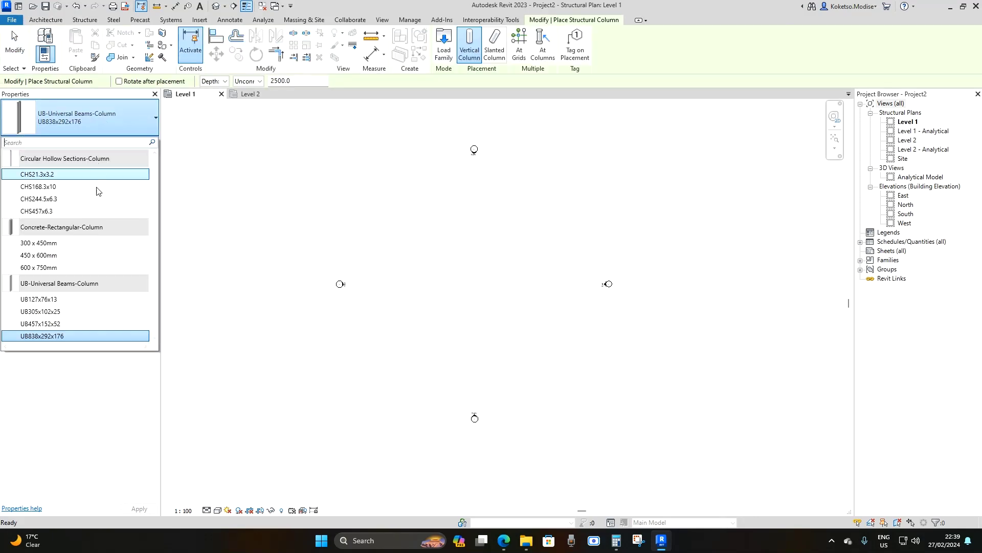
{"action": "left_click", "coordinate": [56, 244]}
{"action": "scroll", "coordinate": [435, 244], "scroll_direction": "up", "scroll_amount": 3}
{"action": "scroll", "coordinate": [440, 238], "scroll_direction": "down", "scroll_amount": 2}
{"action": "scroll", "coordinate": [441, 236], "scroll_direction": "up", "scroll_amount": 3}
{"action": "left_click", "coordinate": [398, 234]}
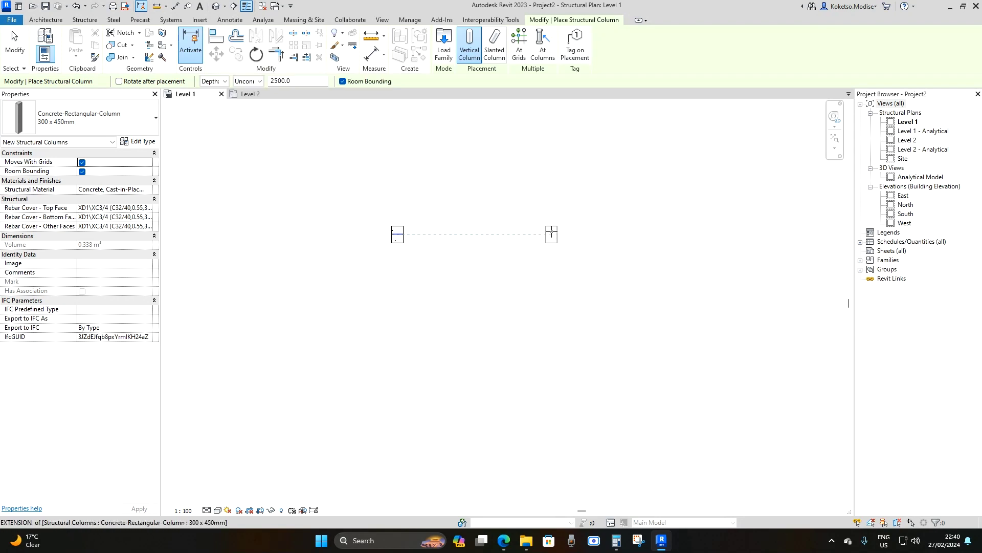
{"action": "left_click", "coordinate": [559, 234]}
{"action": "left_click", "coordinate": [559, 357]}
{"action": "left_click", "coordinate": [396, 356]}
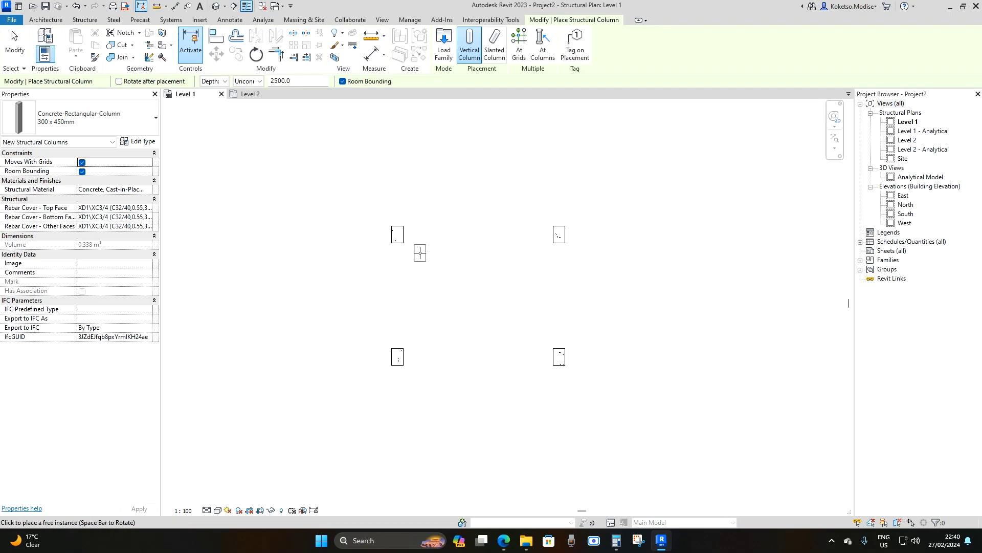
{"action": "key", "text": "Escape"}
{"action": "key", "text": "Escape"}
- In the default 3D view, set the four columns' Top Level to Level 2 and their Base Offset to 0
{"action": "left_click", "coordinate": [215, 6]}
{"action": "left_click_drag", "start_coordinate": [618, 301], "coordinate": [346, 362]}
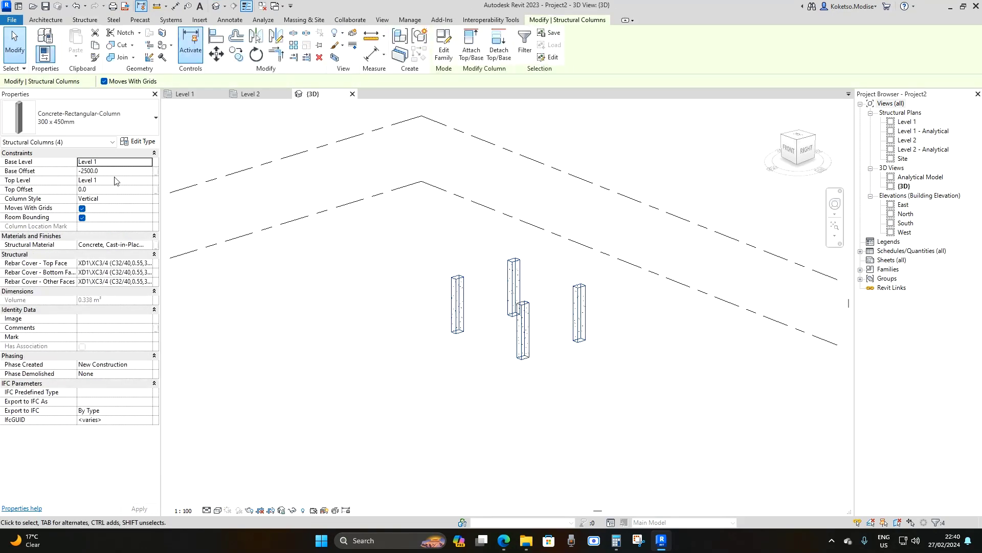
{"action": "left_click", "coordinate": [137, 182]}
{"action": "left_click", "coordinate": [144, 181]}
{"action": "left_click", "coordinate": [128, 198]}
{"action": "left_click", "coordinate": [119, 176]}
{"action": "double_click", "coordinate": [119, 173]}
{"action": "type", "text": "0"}
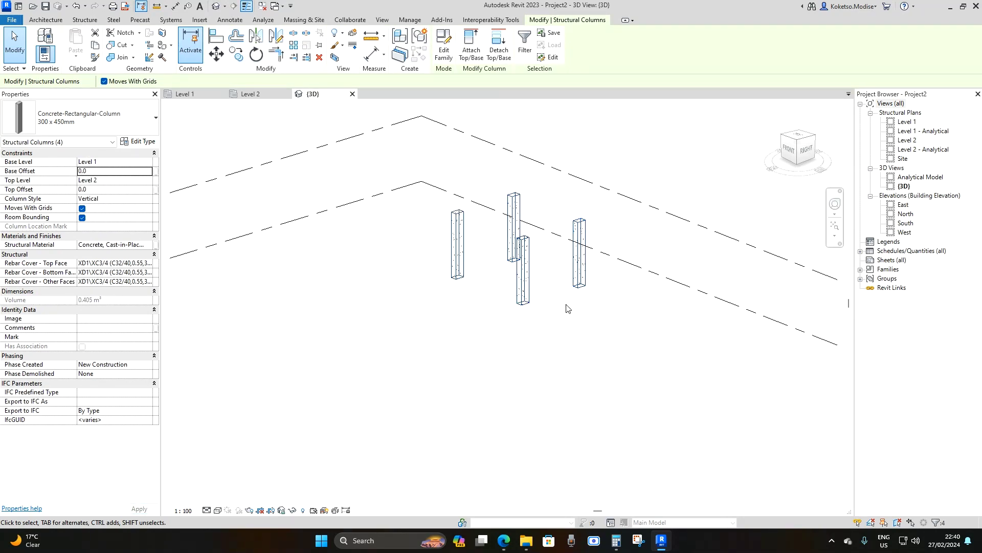
- Set the 3D view to Fine detail level with a shaded visual style
{"action": "left_click", "coordinate": [492, 299]}
{"action": "left_click", "coordinate": [206, 510]}
{"action": "left_click", "coordinate": [218, 511]}
{"action": "left_click", "coordinate": [234, 479]}
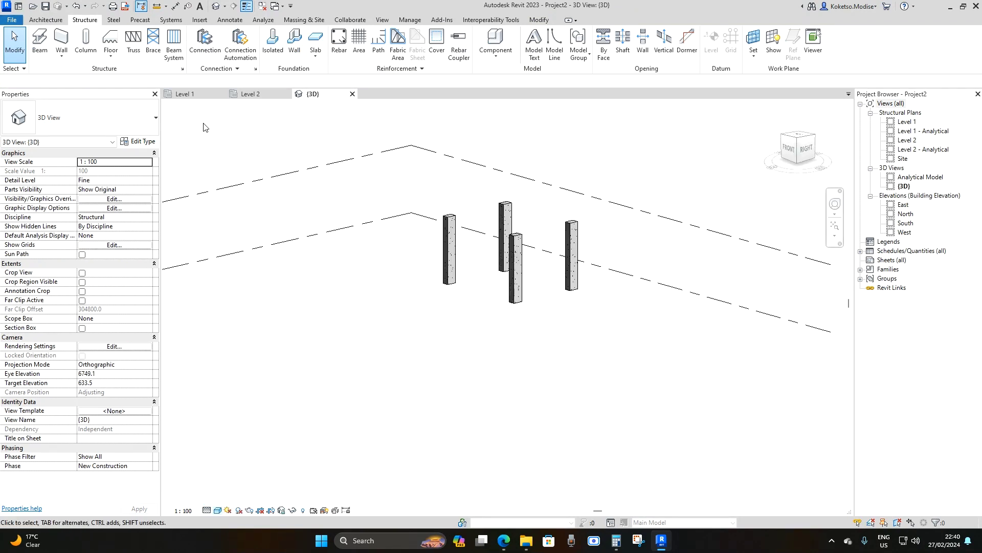
- On the Level 2 plan, place two parallel Family2 beams, each between the centres of a vertically aligned column pair
{"action": "left_click", "coordinate": [251, 96]}
{"action": "scroll", "coordinate": [421, 256], "scroll_direction": "up", "scroll_amount": 8}
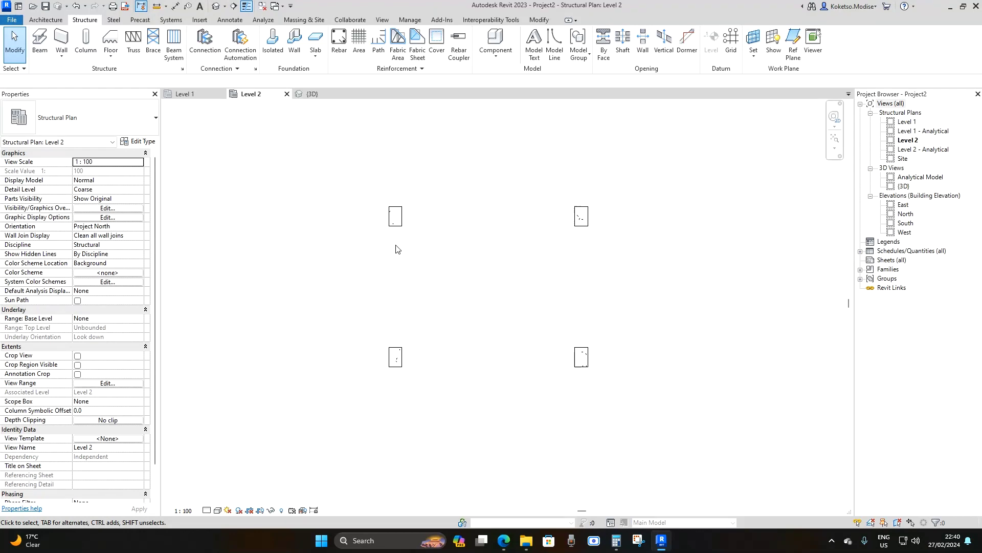
{"action": "left_click", "coordinate": [40, 43]}
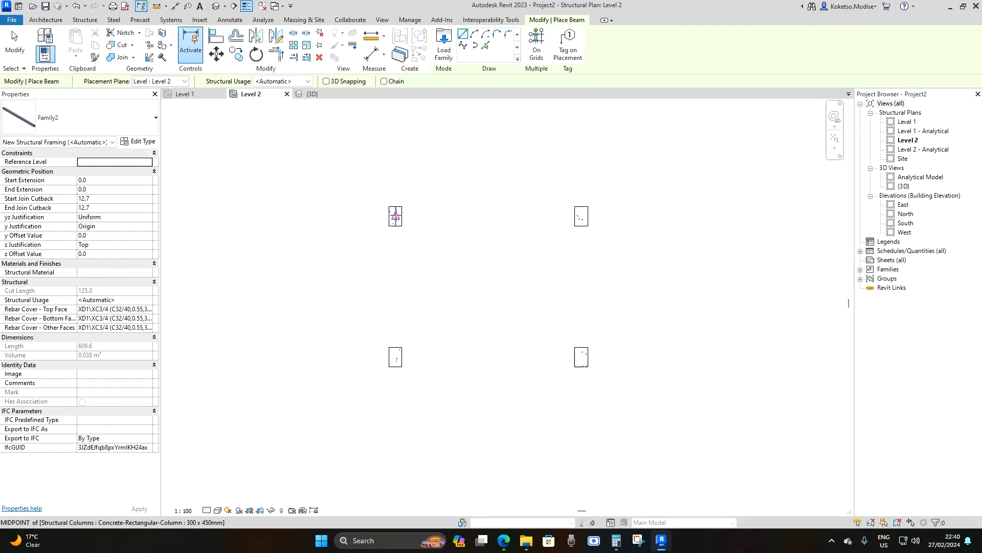
{"action": "left_click", "coordinate": [396, 217]}
{"action": "left_click", "coordinate": [395, 356]}
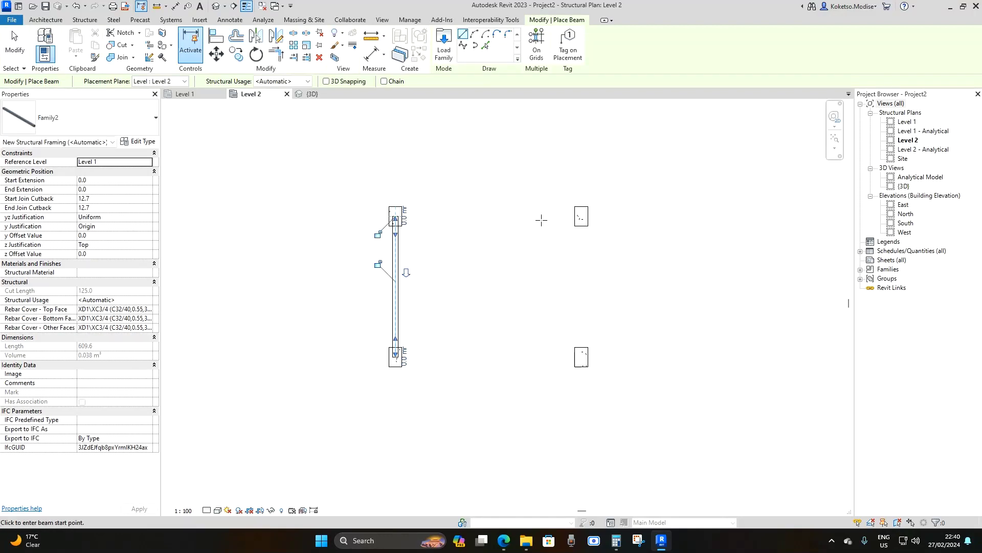
{"action": "left_click", "coordinate": [582, 217]}
{"action": "left_click", "coordinate": [581, 357]}
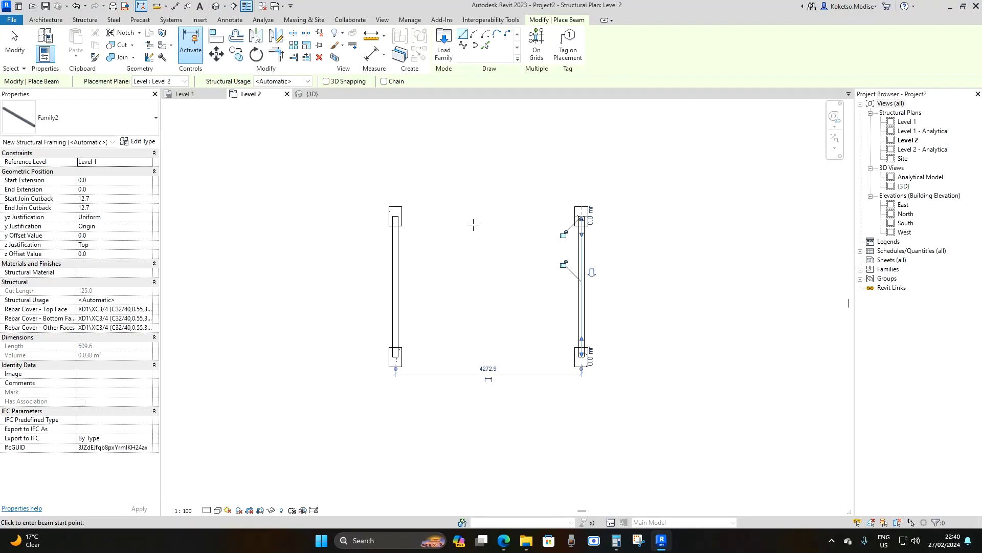
{"action": "key", "text": "Escape"}
{"action": "key", "text": "Escape"}
- Select both beams in the 3D view and duplicate their type as Family2 2
{"action": "left_click", "coordinate": [313, 94]}
{"action": "scroll", "coordinate": [532, 263], "scroll_direction": "up", "scroll_amount": 5}
{"action": "scroll", "coordinate": [531, 263], "scroll_direction": "down", "scroll_amount": 4}
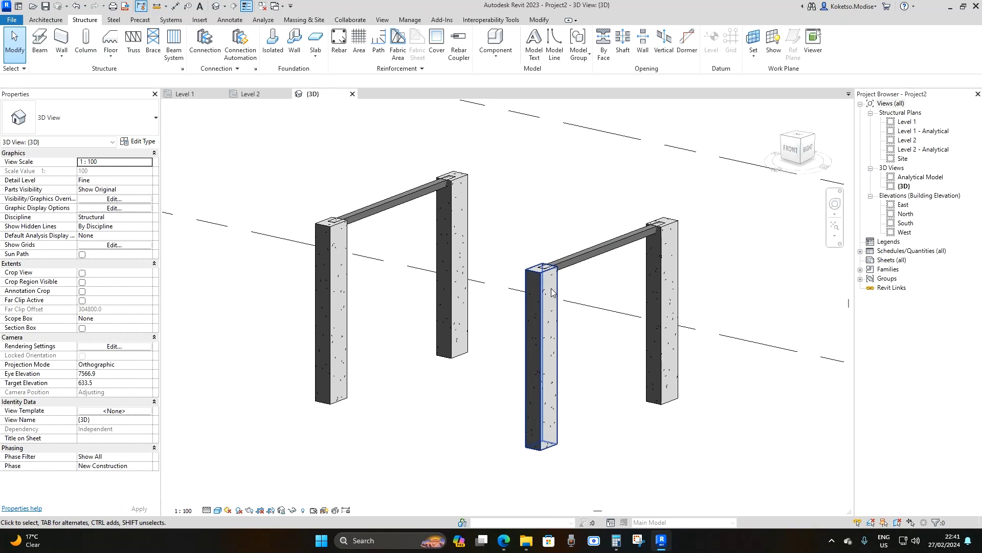
{"action": "left_click", "coordinate": [580, 267]}
{"action": "left_click", "coordinate": [397, 202], "text": "ctrl"}
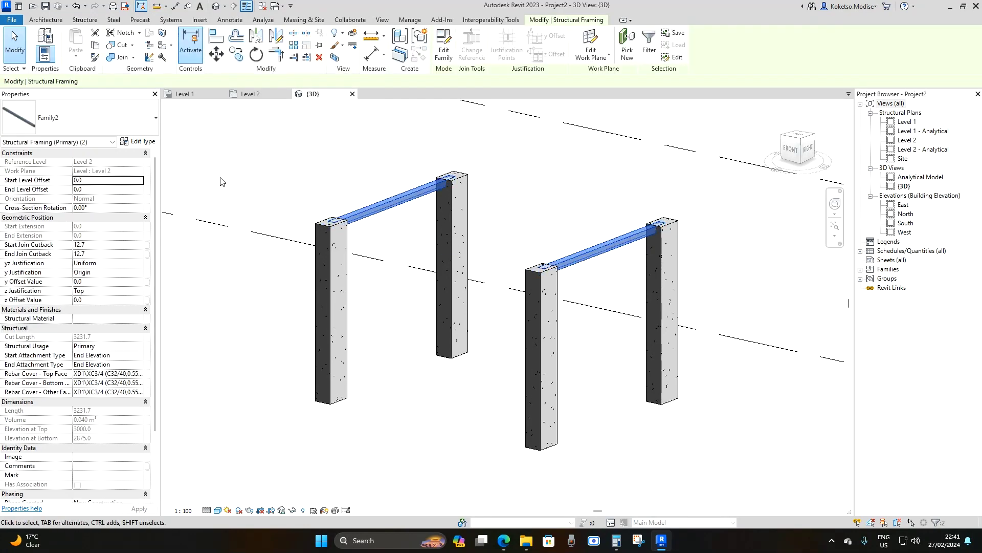
{"action": "left_click", "coordinate": [138, 141]}
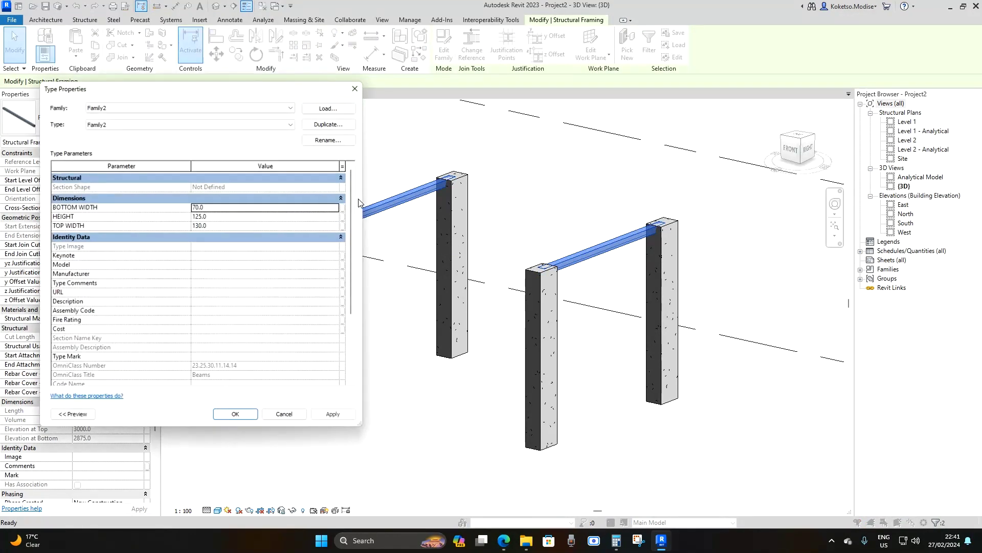
{"action": "left_click", "coordinate": [323, 125]}
{"action": "left_click", "coordinate": [201, 280]}
- Set the Family2 2 type's BOTTOM WIDTH to 300, TOP WIDTH to 600 and HEIGHT to 150
{"action": "left_click", "coordinate": [214, 206]}
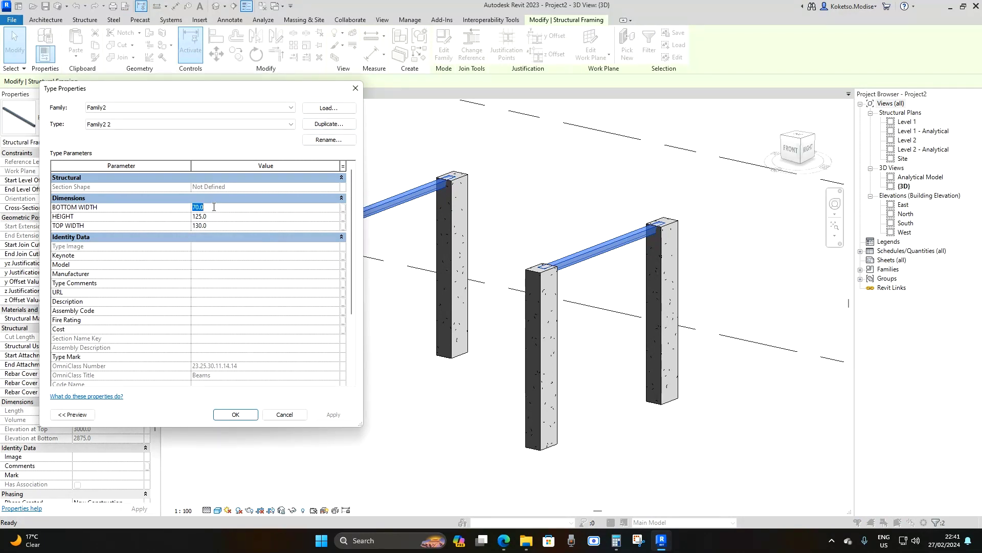
{"action": "type", "text": "300"}
{"action": "left_click", "coordinate": [230, 225]}
{"action": "type", "text": "600"}
{"action": "left_click", "coordinate": [228, 217]}
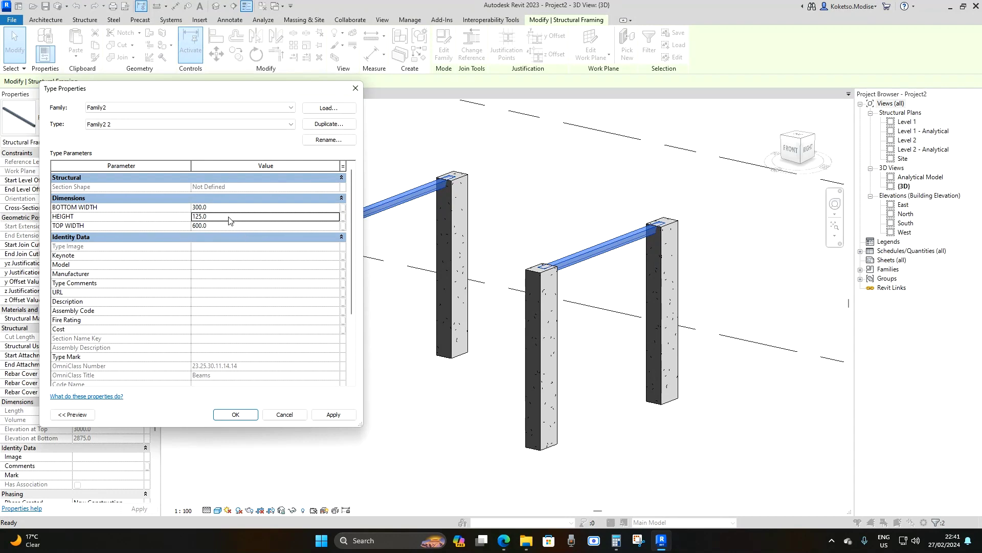
{"action": "type", "text": "150"}
{"action": "left_click", "coordinate": [333, 414]}
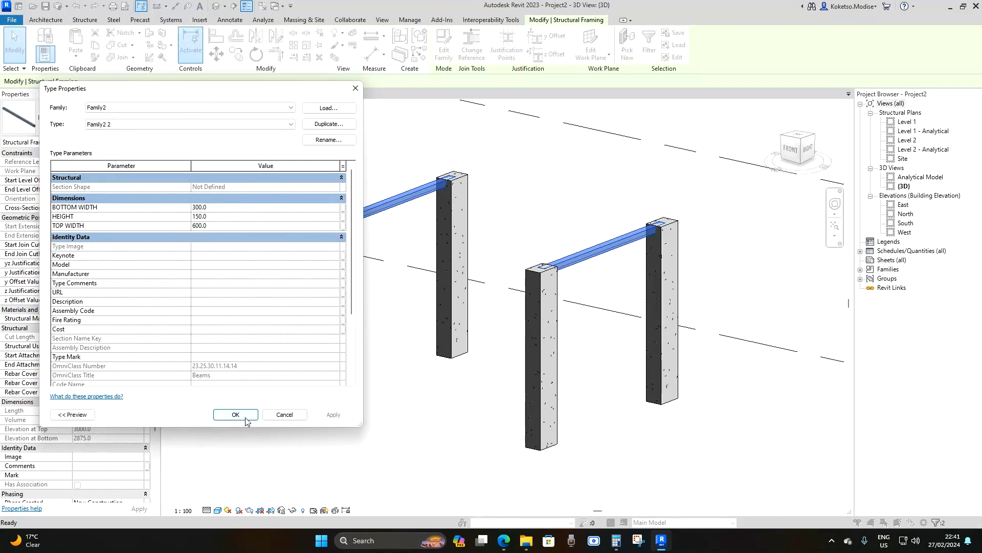
{"action": "left_click", "coordinate": [235, 414]}
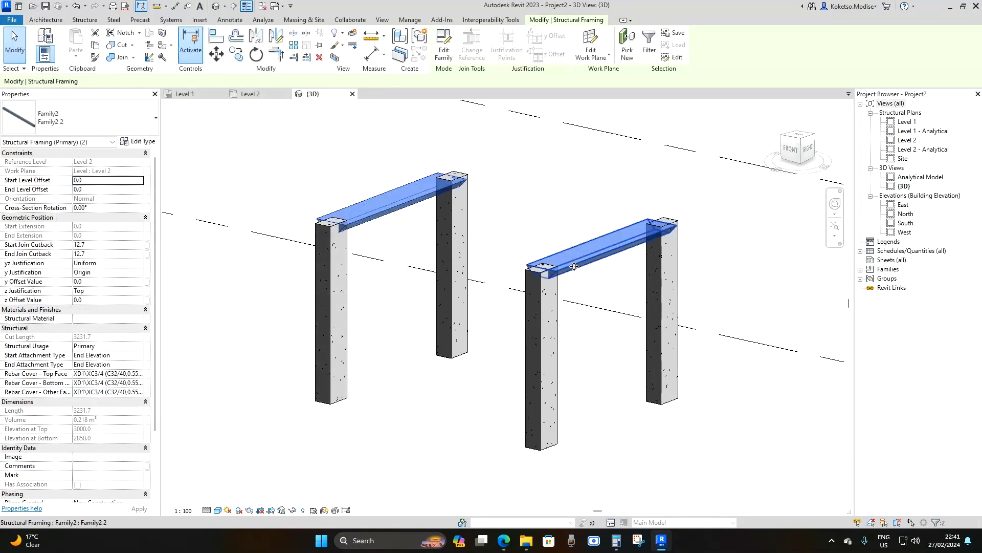
- Set the Start Level Offset and End Level Offset of both beams to 150 so they sit on the columns
{"action": "left_click", "coordinate": [105, 180]}
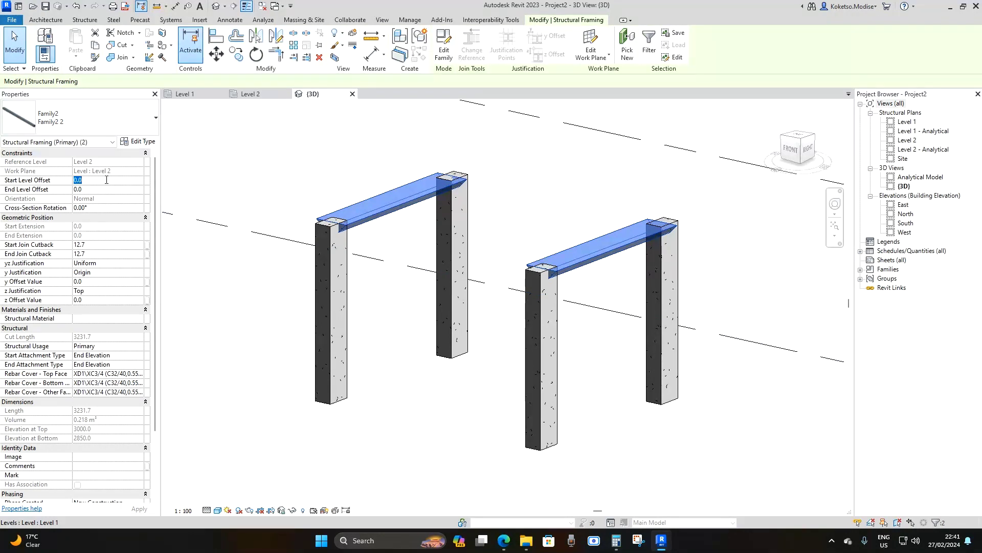
{"action": "type", "text": "150"}
{"action": "key", "text": "Return"}
{"action": "left_click", "coordinate": [104, 179]}
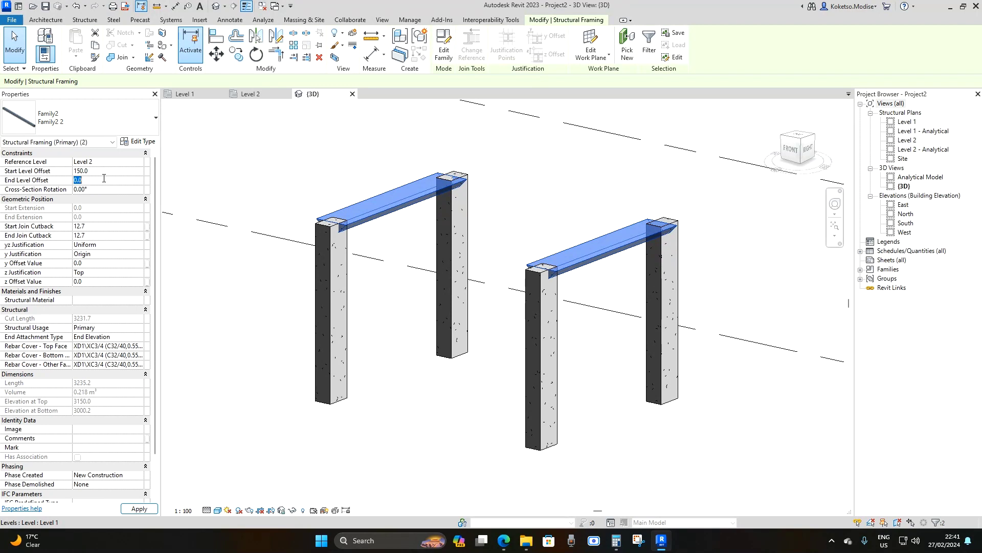
{"action": "type", "text": "150"}
{"action": "key", "text": "Return"}
{"action": "middle_click_drag", "start_coordinate": [514, 339], "coordinate": [559, 277], "text": "shift"}
{"action": "key", "text": "Escape"}
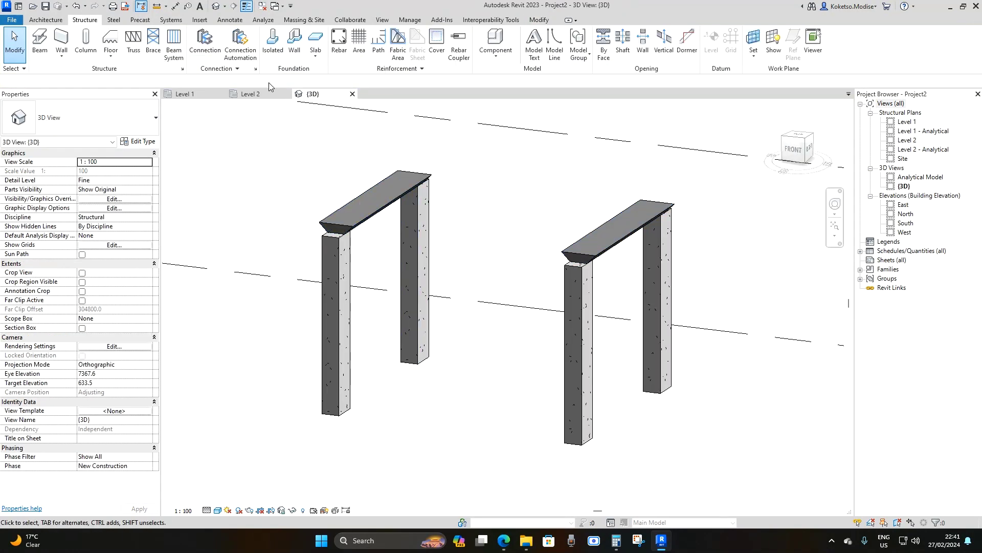
- On the Level 2 plan, set the length of the left-hand beam to 6000 mm
{"action": "left_click", "coordinate": [264, 93]}
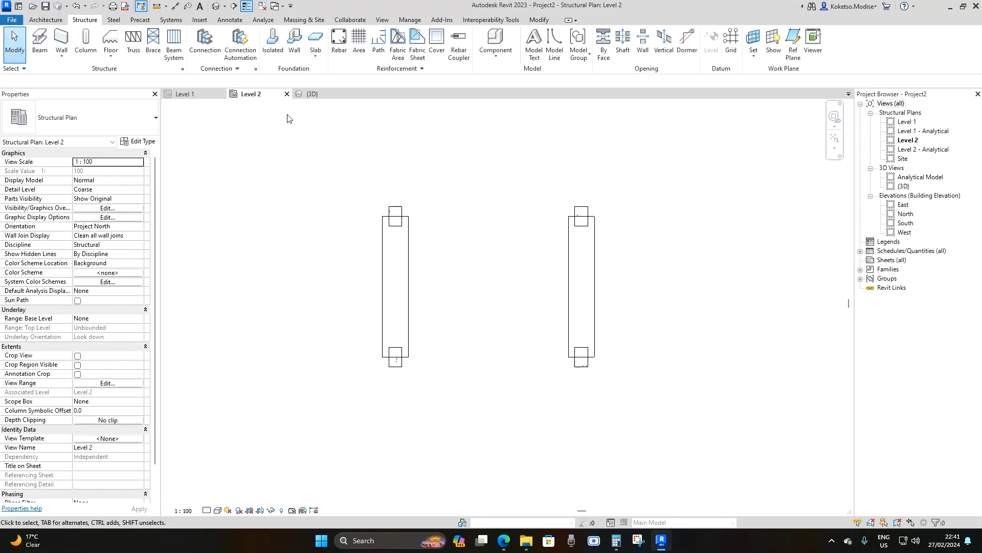
{"action": "left_click", "coordinate": [399, 256]}
{"action": "scroll", "coordinate": [440, 276], "scroll_direction": "up", "scroll_amount": 1}
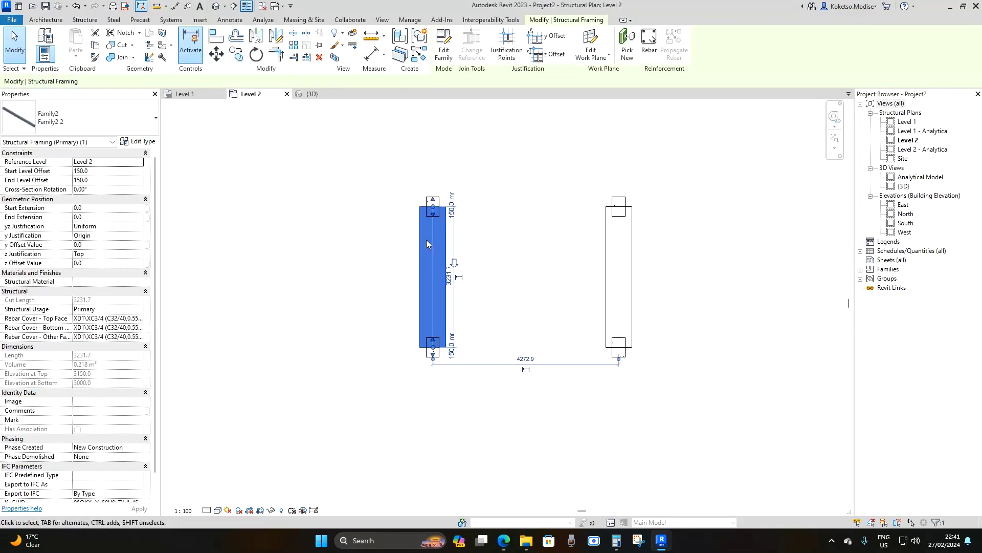
{"action": "left_click", "coordinate": [453, 282]}
{"action": "scroll", "coordinate": [465, 302], "scroll_direction": "up", "scroll_amount": 1}
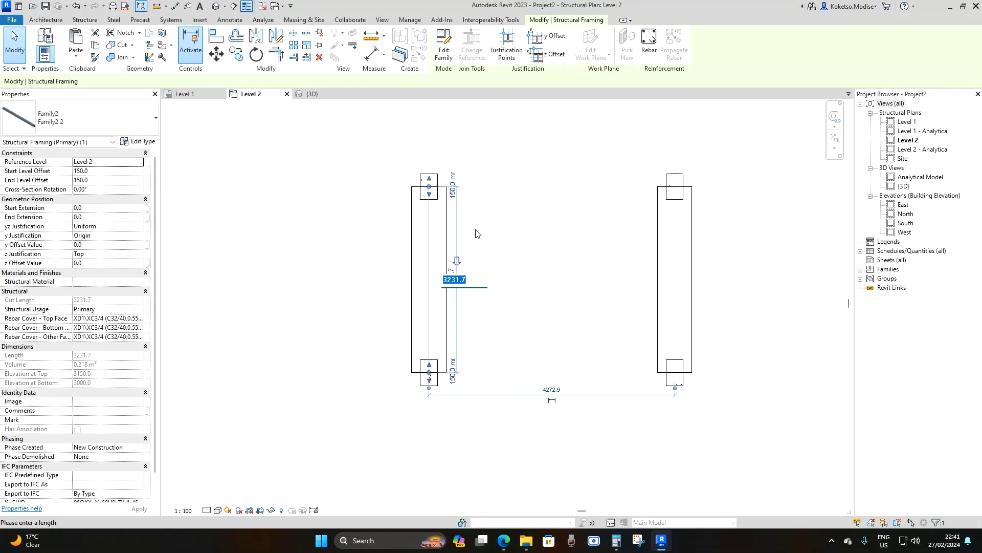
{"action": "type", "text": "600"}
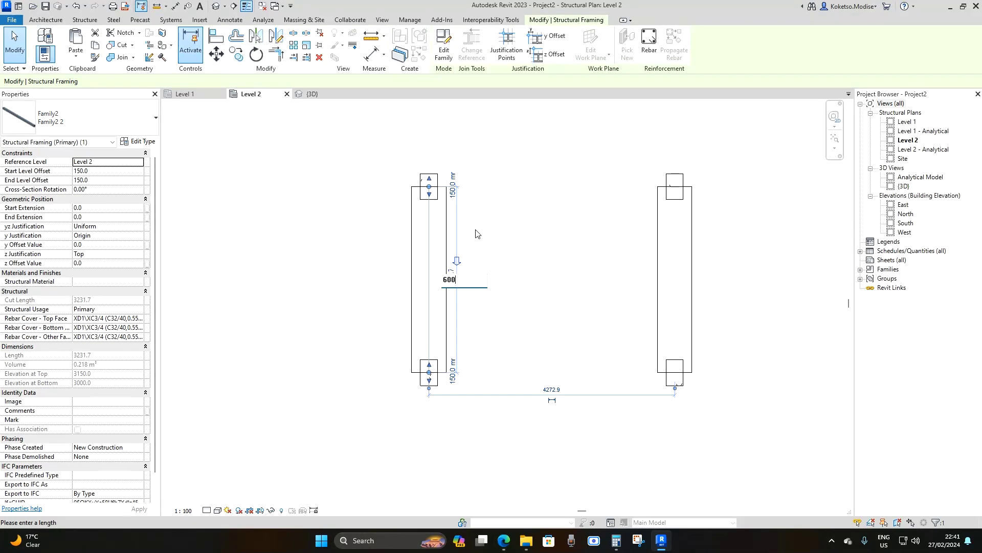
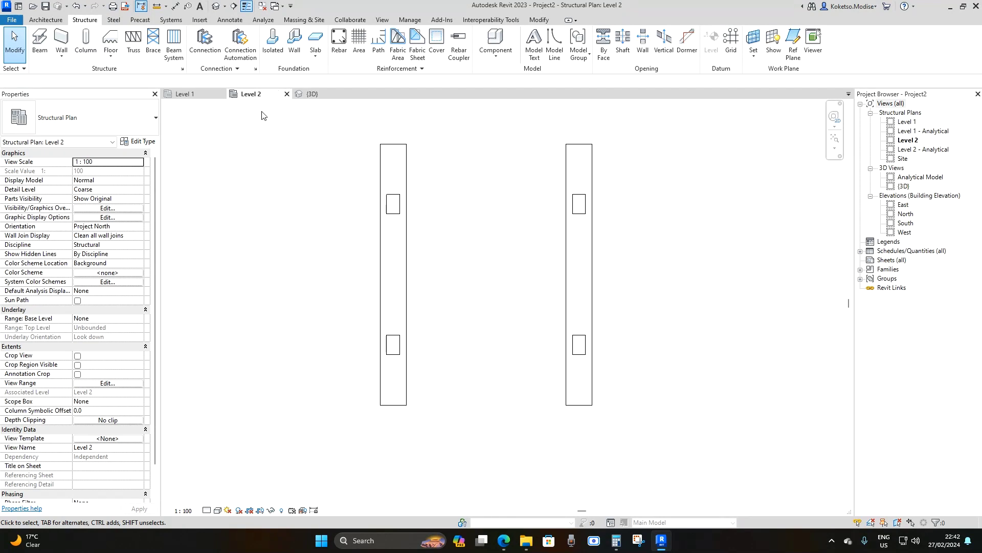
- Start a beam system on Level 2 and sketch its rectangular boundary through the outer corners of the two beams
{"action": "middle_click_drag", "start_coordinate": [428, 164], "coordinate": [390, 158]}
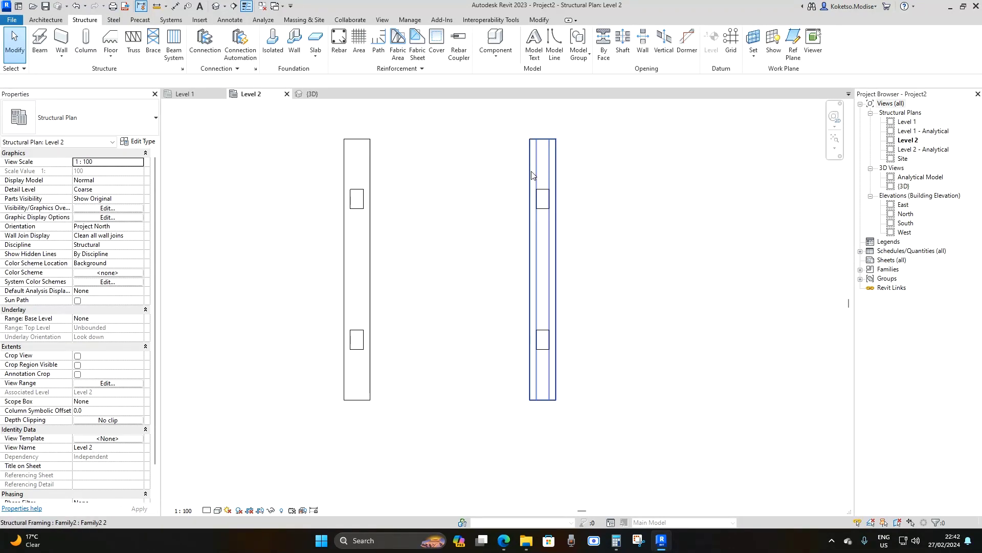
{"action": "middle_click_drag", "start_coordinate": [391, 162], "coordinate": [411, 159]}
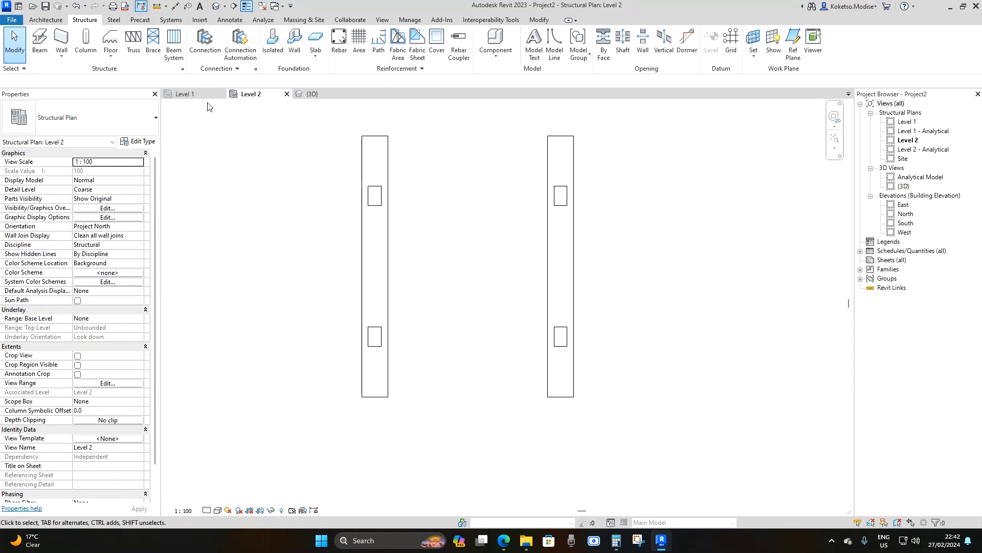
{"action": "left_click", "coordinate": [174, 43]}
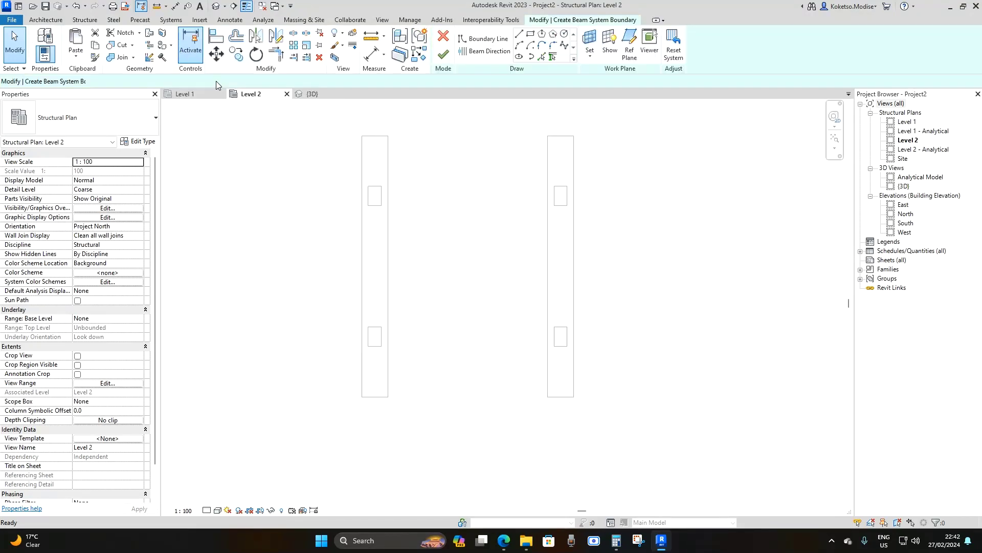
{"action": "left_click", "coordinate": [531, 36]}
{"action": "left_click", "coordinate": [362, 136]}
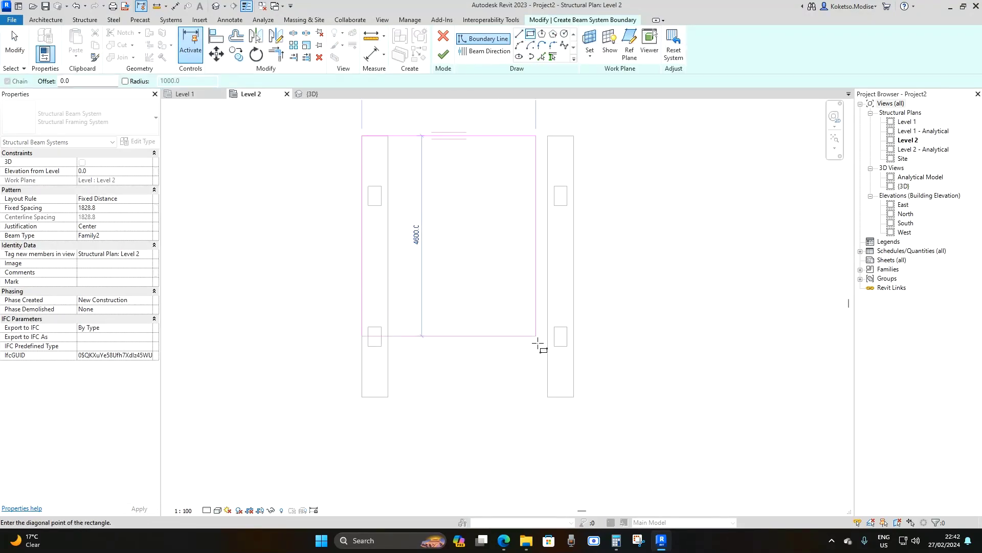
{"action": "left_click", "coordinate": [574, 396]}
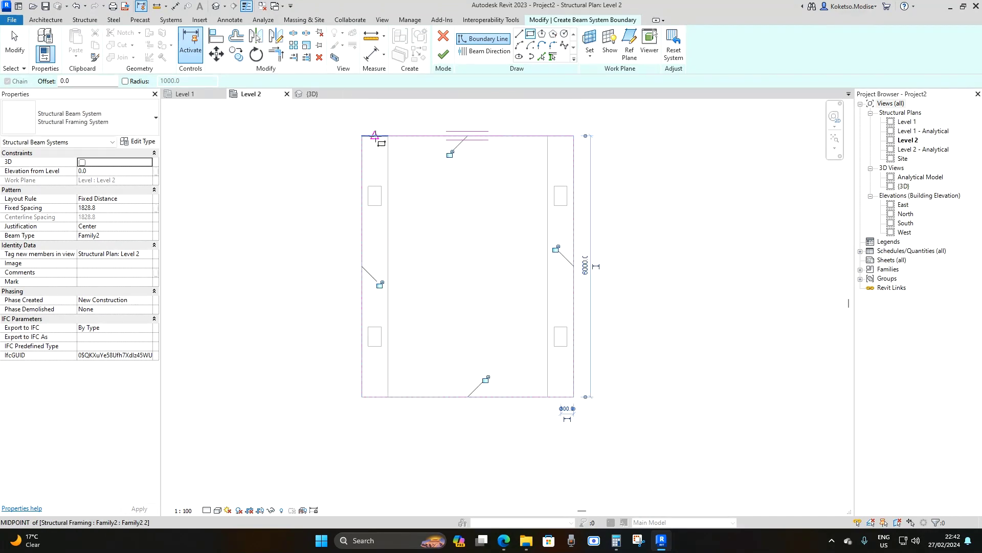
{"action": "middle_click_drag", "start_coordinate": [494, 280], "coordinate": [531, 284]}
{"action": "key", "text": "Escape"}
{"action": "key", "text": "Escape"}
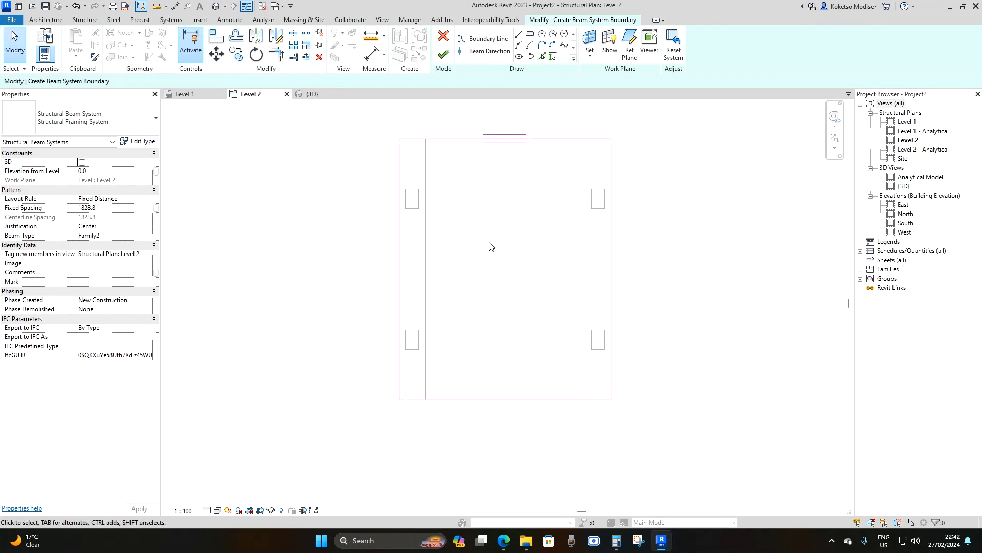
- Move the right-hand boundary line outward to 1000 mm from the right beam's centreline
{"action": "left_click", "coordinate": [612, 263]}
{"action": "left_click_drag", "start_coordinate": [611, 261], "coordinate": [637, 264]}
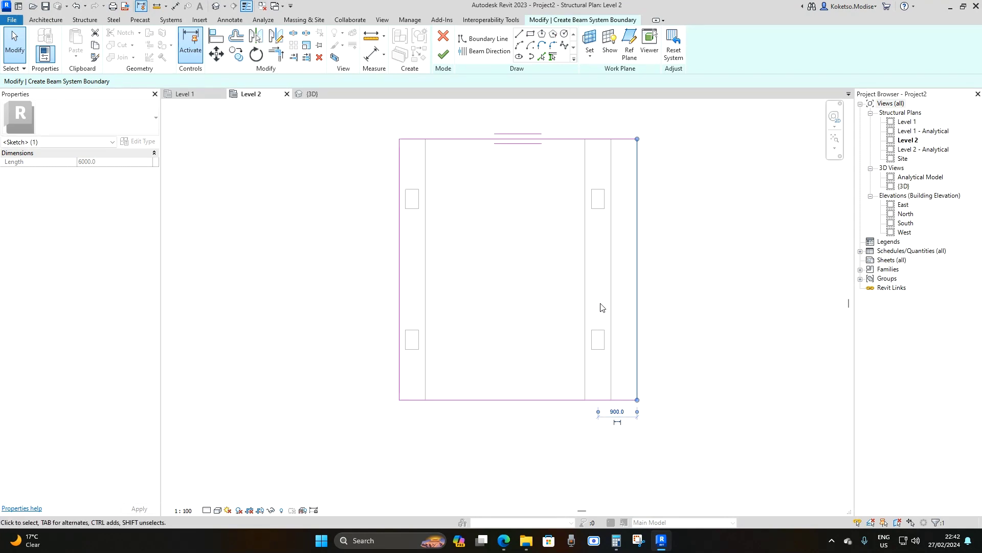
{"action": "left_click", "coordinate": [618, 412]}
{"action": "type", "text": "1000"}
{"action": "key", "text": "Return"}
- Move the left-hand boundary line outward to 1000 mm from the left beam's centreline and deselect it
{"action": "left_click", "coordinate": [398, 250]}
{"action": "left_click_drag", "start_coordinate": [401, 251], "coordinate": [374, 259]}
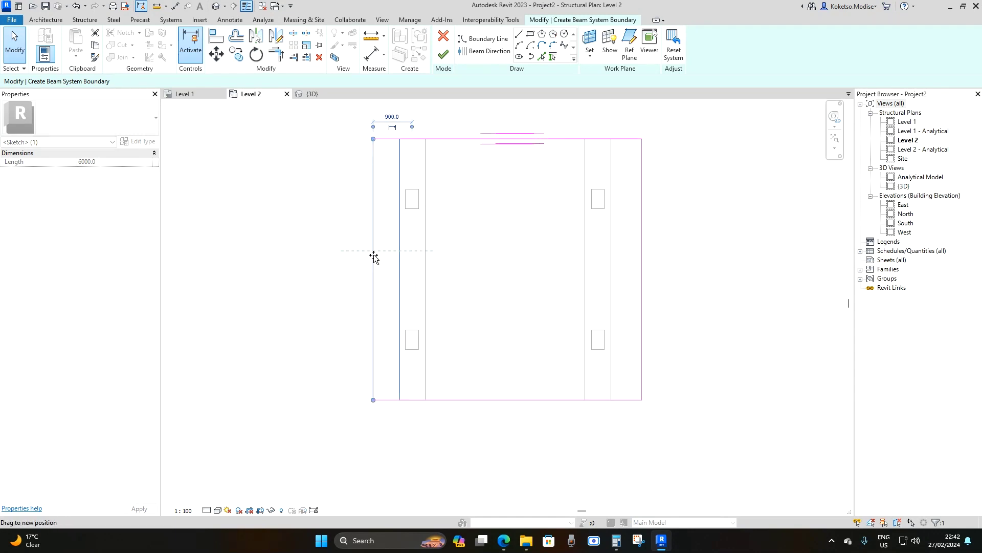
{"action": "left_click", "coordinate": [396, 116]}
{"action": "left_click", "coordinate": [398, 118]}
{"action": "type", "text": "1"}
{"action": "key", "text": "Return"}
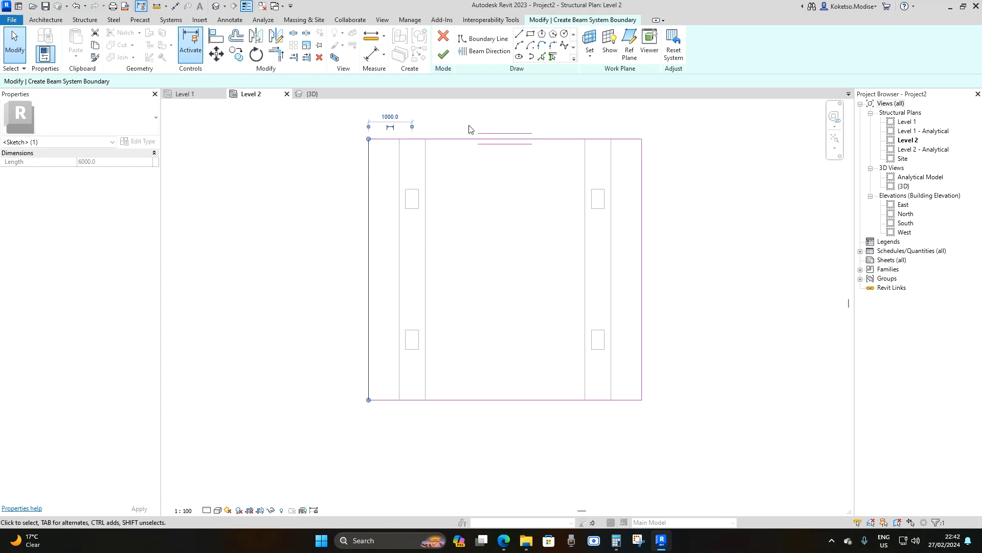
{"action": "left_click", "coordinate": [468, 123]}
- Keep the beam system's layout rule at Fixed Distance and set its fixed spacing to 600 mm
{"action": "scroll", "coordinate": [485, 199], "scroll_direction": "up", "scroll_amount": 2}
{"action": "scroll", "coordinate": [467, 175], "scroll_direction": "up", "scroll_amount": 2}
{"action": "scroll", "coordinate": [462, 183], "scroll_direction": "down", "scroll_amount": 2}
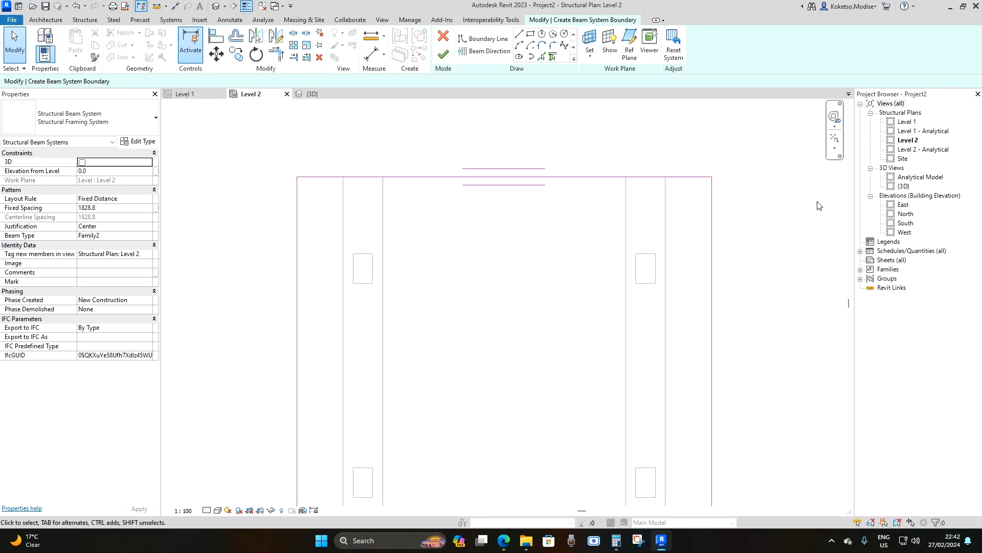
{"action": "scroll", "coordinate": [591, 206], "scroll_direction": "down", "scroll_amount": 1}
{"action": "middle_click_drag", "start_coordinate": [500, 193], "coordinate": [508, 167]}
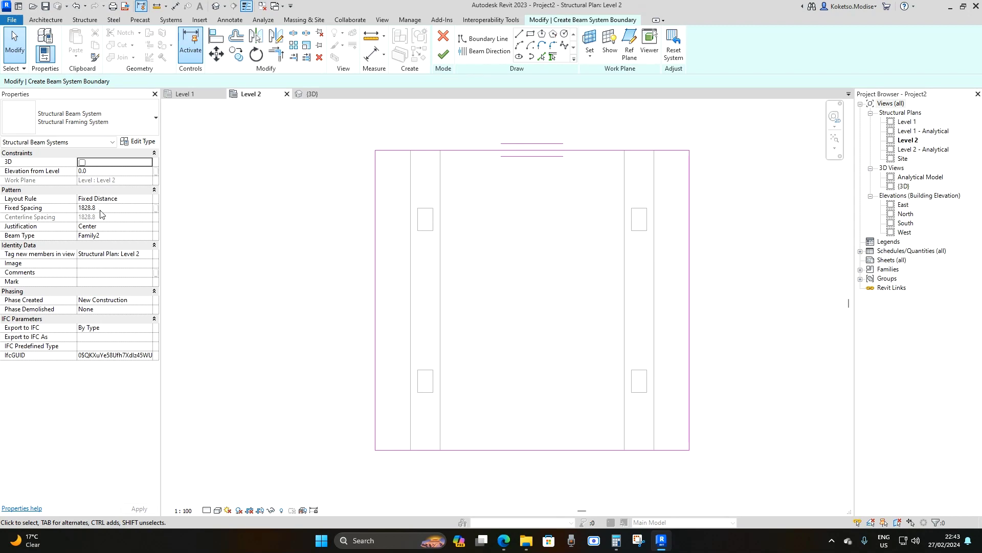
{"action": "left_click", "coordinate": [147, 199]}
{"action": "left_click", "coordinate": [146, 201]}
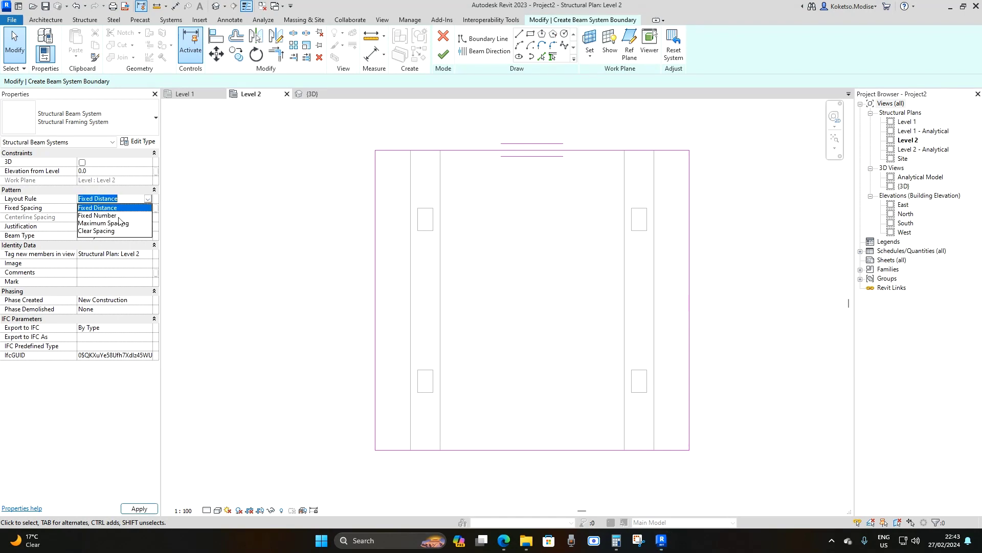
{"action": "left_click", "coordinate": [108, 207]}
{"action": "left_click", "coordinate": [121, 214]}
{"action": "double_click", "coordinate": [122, 210]}
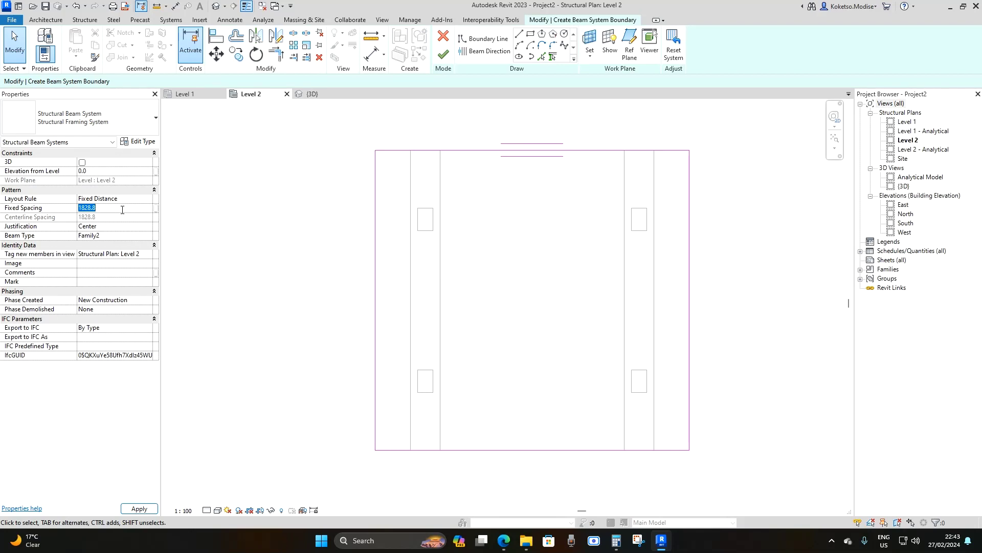
{"action": "type", "text": "600"}
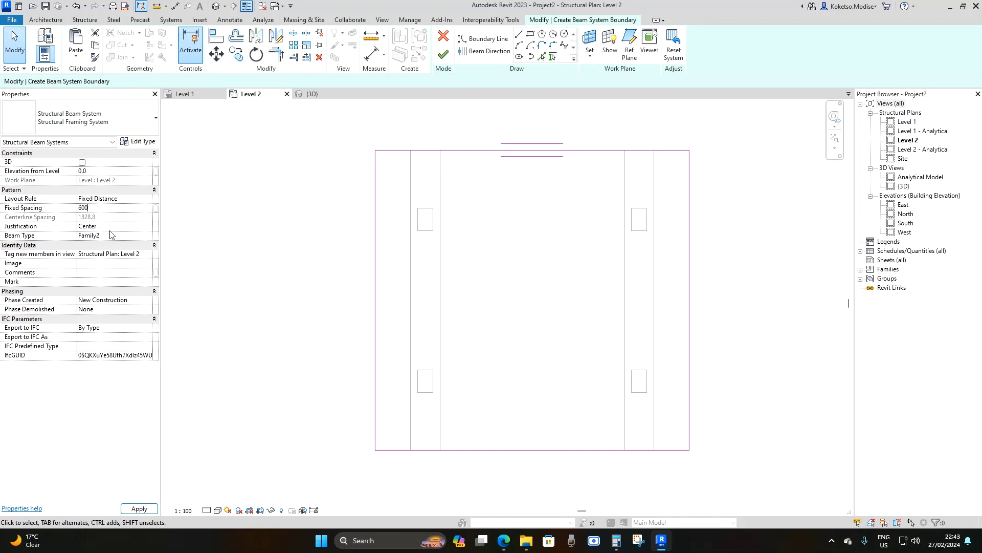
- Set the beam system's elevation from level to 150 mm and finish its boundary sketch
{"action": "left_click", "coordinate": [105, 172]}
{"action": "type", "text": "15"}
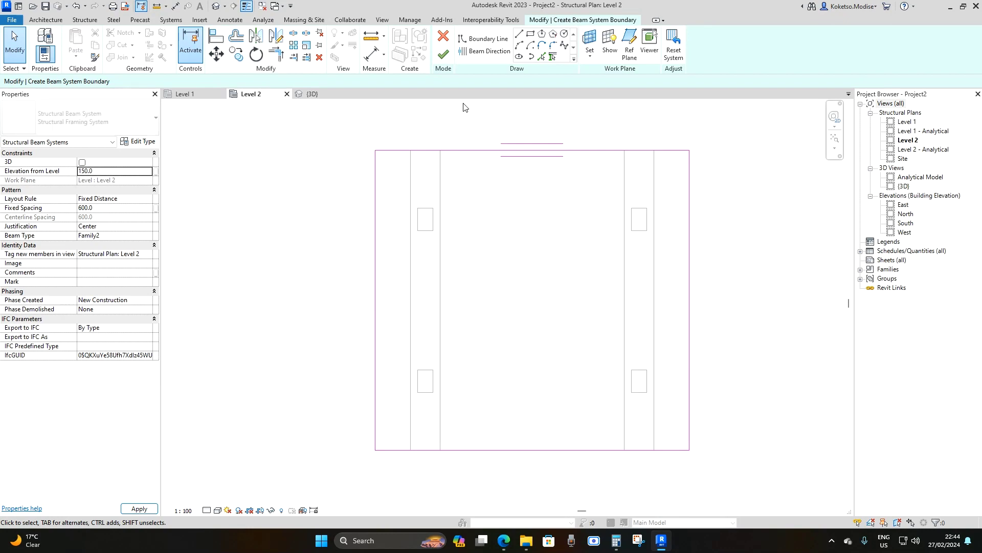
{"action": "left_click", "coordinate": [443, 54]}
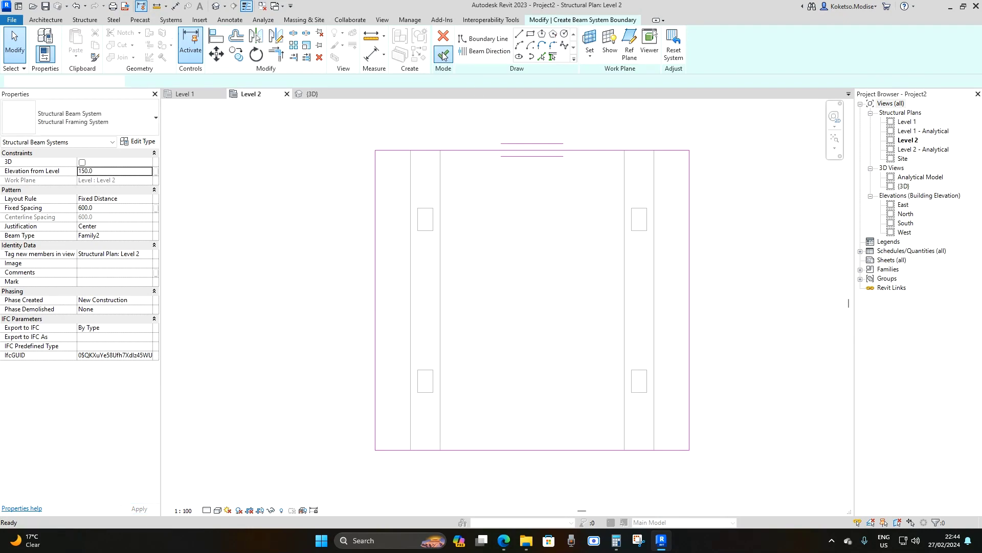
- Open the 3D view and examine from below where the beam system crosses the right-hand main beam
{"action": "left_click", "coordinate": [317, 99]}
{"action": "middle_click_drag", "start_coordinate": [404, 266], "coordinate": [515, 135], "text": "shift"}
{"action": "key", "text": "Escape"}
{"action": "scroll", "coordinate": [515, 135], "scroll_direction": "up", "scroll_amount": 4}
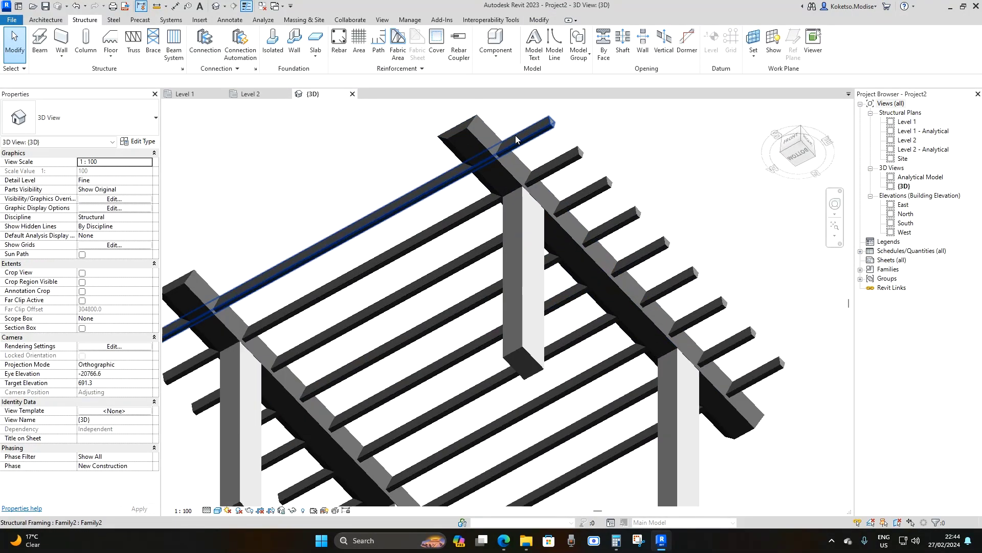
{"action": "scroll", "coordinate": [505, 221], "scroll_direction": "down", "scroll_amount": 3}
{"action": "scroll", "coordinate": [523, 159], "scroll_direction": "up", "scroll_amount": 5}
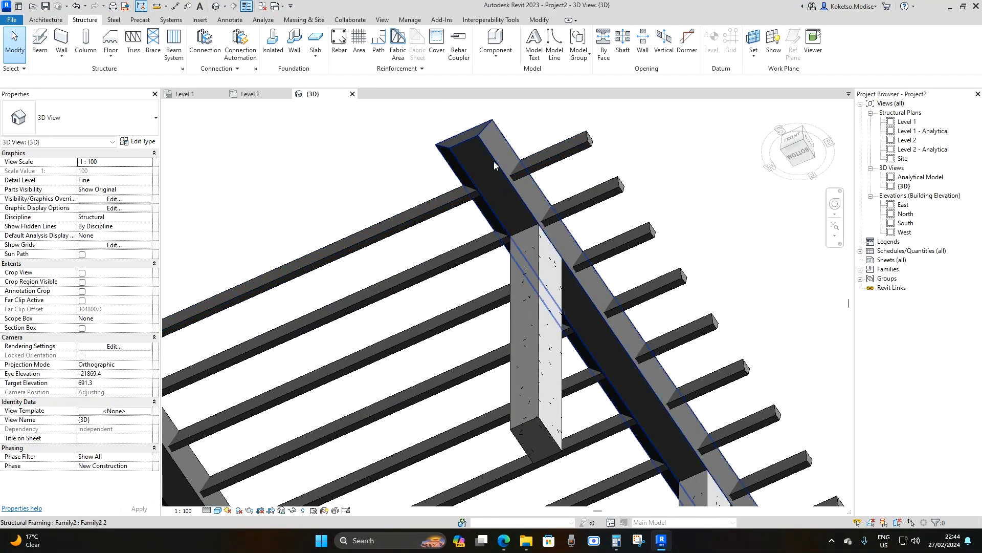
{"action": "key", "text": "Tab"}
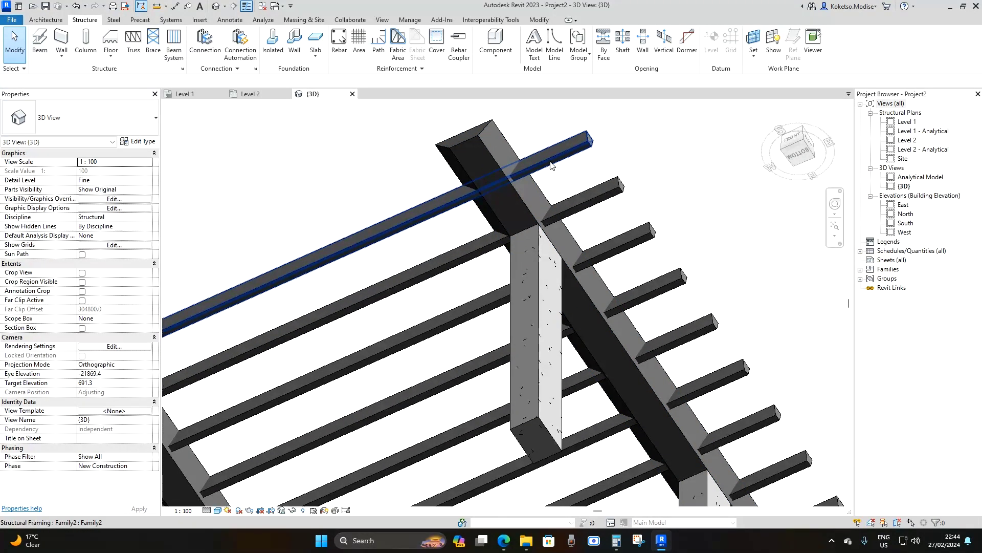
{"action": "left_click", "coordinate": [504, 195]}
{"action": "scroll", "coordinate": [500, 189], "scroll_direction": "down", "scroll_amount": 3}
{"action": "key", "text": "Escape"}
{"action": "scroll", "coordinate": [506, 179], "scroll_direction": "up", "scroll_amount": 3}
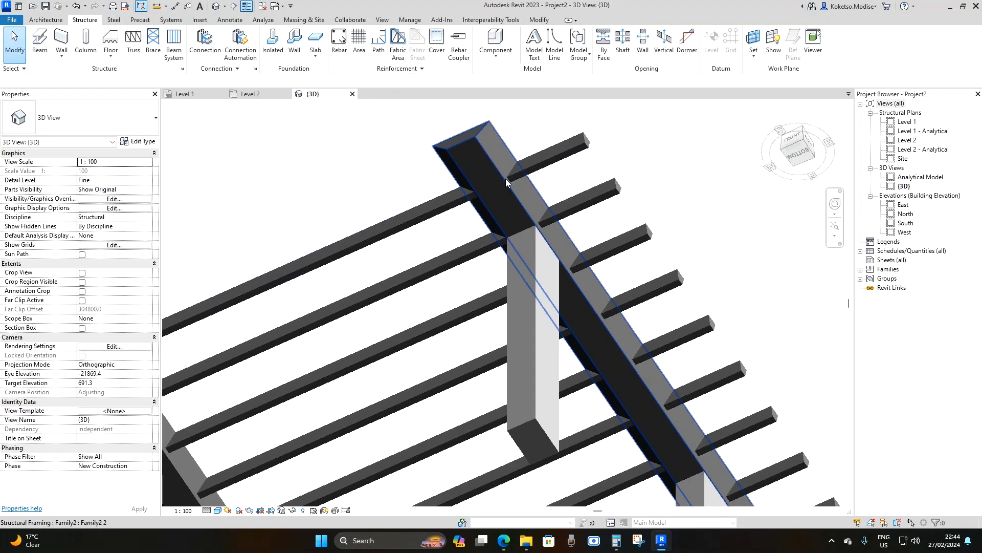
- Join the geometry of the right-hand main beam with the outermost beam of the beam system
{"action": "left_click", "coordinate": [484, 152]}
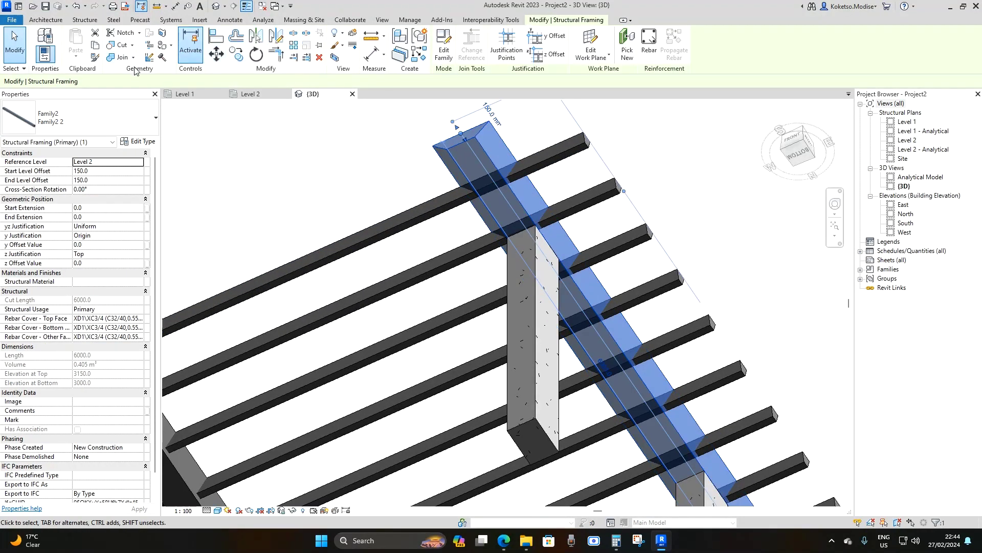
{"action": "key", "text": "Escape"}
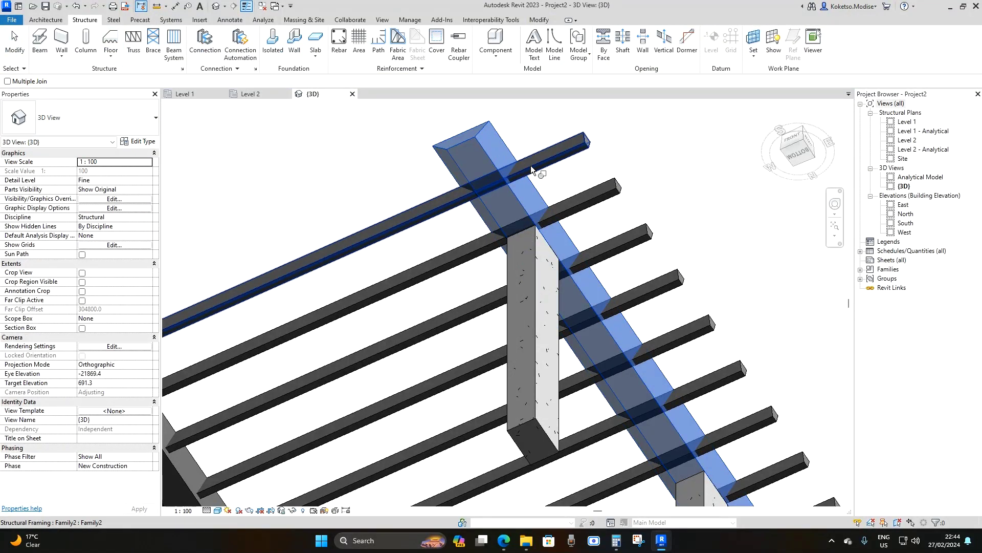
{"action": "scroll", "coordinate": [530, 165], "scroll_direction": "down", "scroll_amount": 2}
{"action": "scroll", "coordinate": [532, 211], "scroll_direction": "up", "scroll_amount": 2}
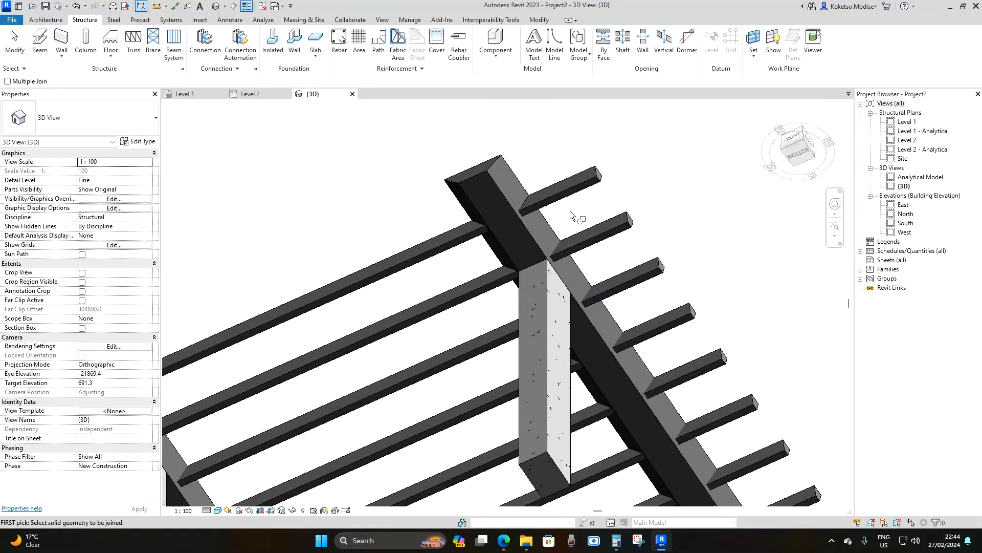
{"action": "middle_click_drag", "start_coordinate": [532, 211], "coordinate": [481, 210]}
{"action": "scroll", "coordinate": [480, 209], "scroll_direction": "up", "scroll_amount": 2}
{"action": "key", "text": "Escape"}
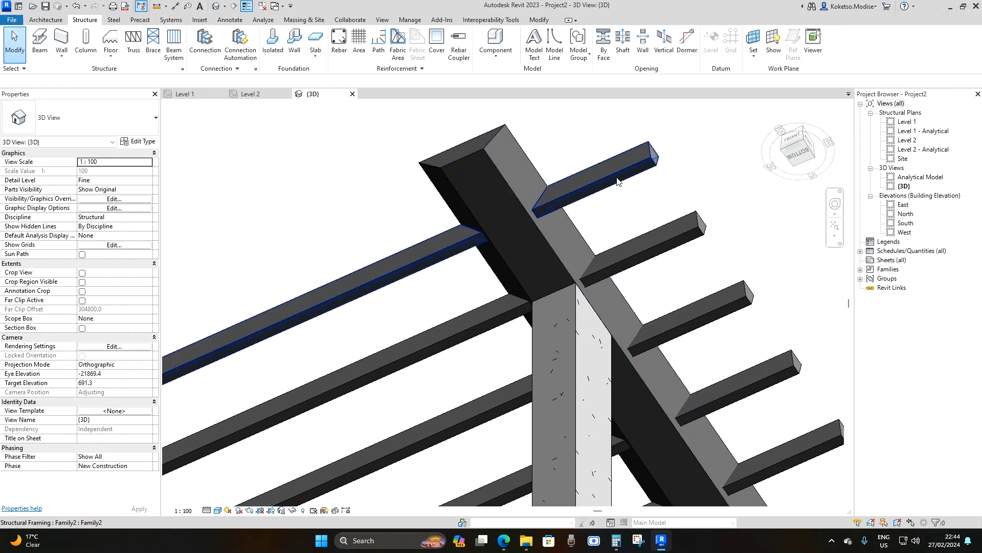
- Join the right-hand main beam's geometry with the remaining beam system members that cross it
{"action": "scroll", "coordinate": [546, 228], "scroll_direction": "down", "scroll_amount": 3}
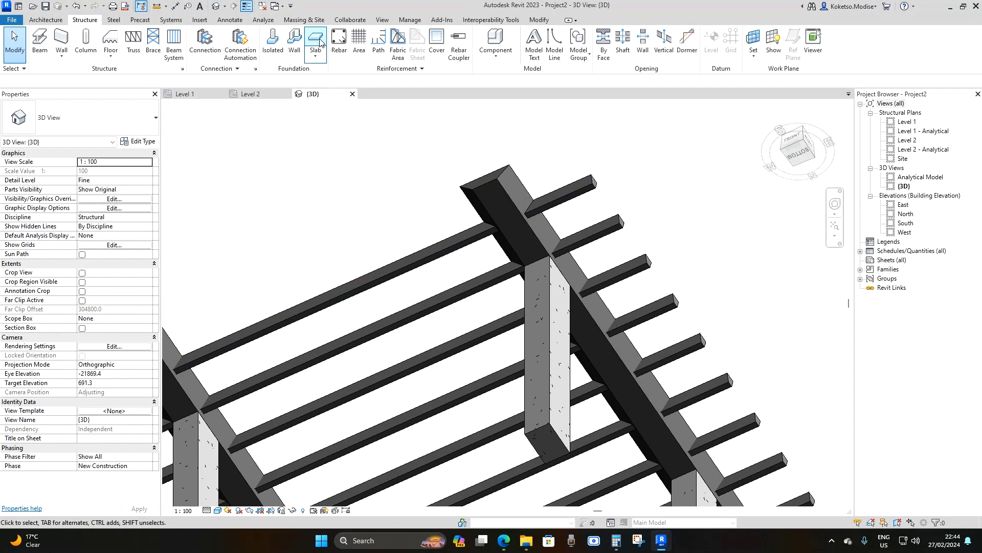
{"action": "left_click", "coordinate": [536, 237]}
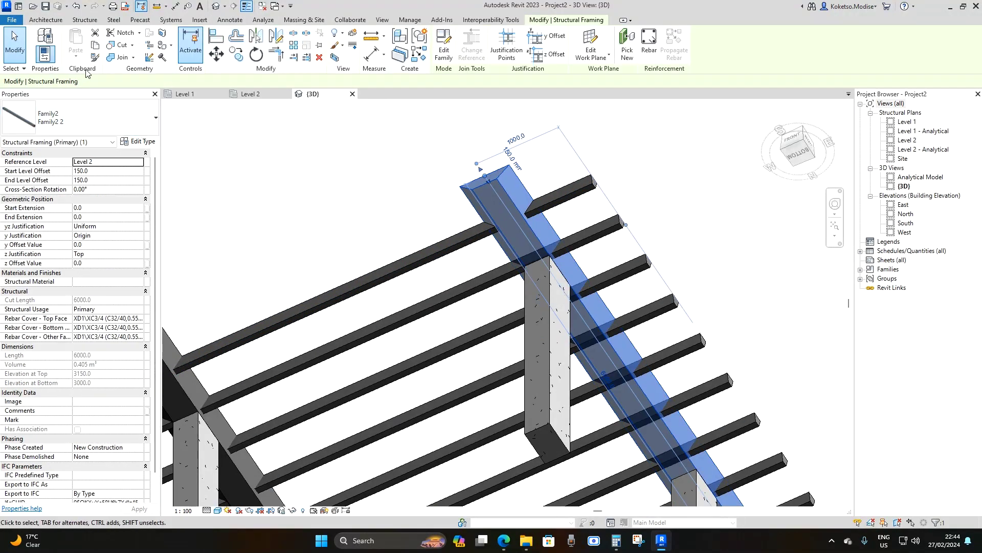
{"action": "key", "text": "Escape"}
{"action": "scroll", "coordinate": [522, 197], "scroll_direction": "up", "scroll_amount": 3}
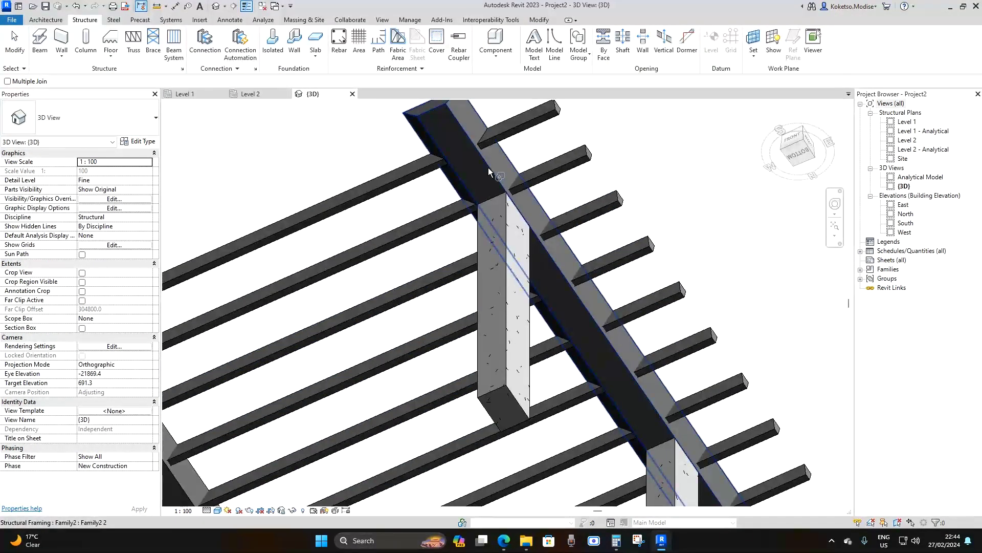
{"action": "left_click", "coordinate": [488, 169]}
{"action": "scroll", "coordinate": [488, 170], "scroll_direction": "up", "scroll_amount": 1}
{"action": "key", "text": "Escape"}
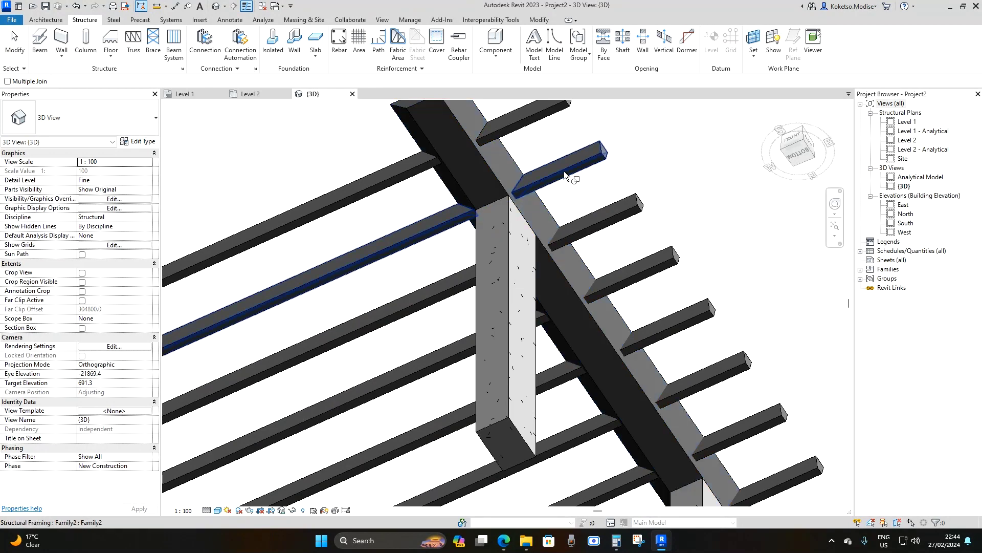
{"action": "middle_click_drag", "start_coordinate": [564, 171], "coordinate": [514, 220], "text": "shift"}
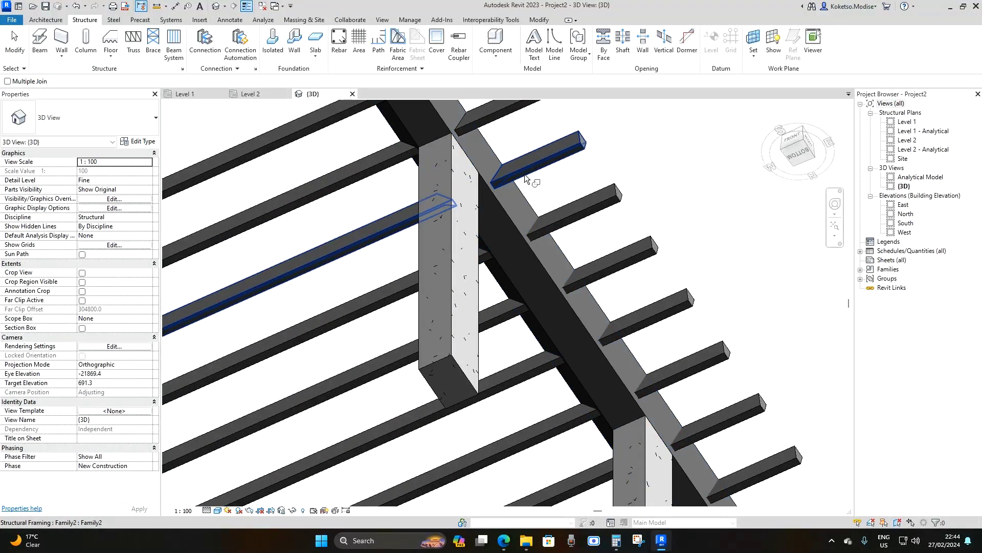
{"action": "middle_click_drag", "start_coordinate": [566, 307], "coordinate": [469, 208]}
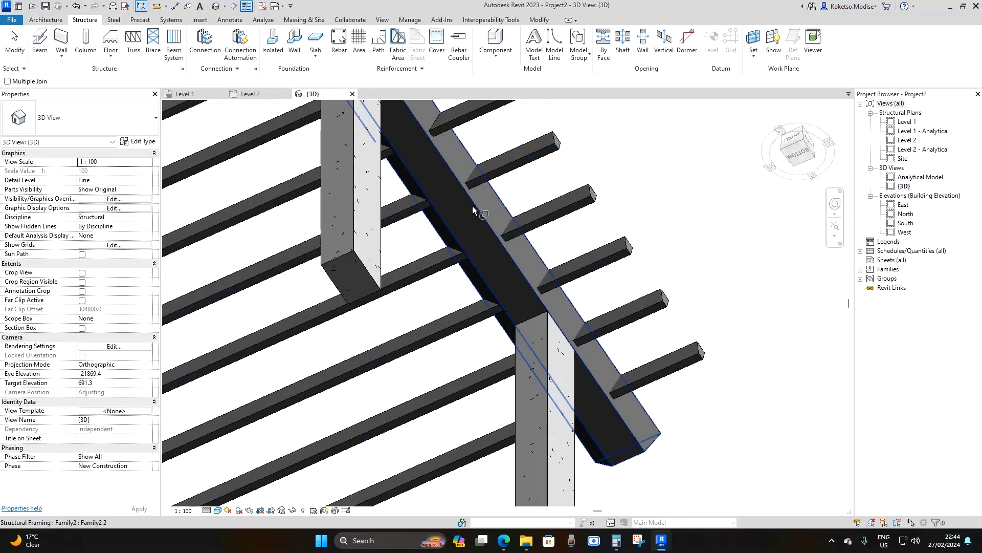
{"action": "left_click", "coordinate": [486, 171]}
{"action": "left_click", "coordinate": [504, 176]}
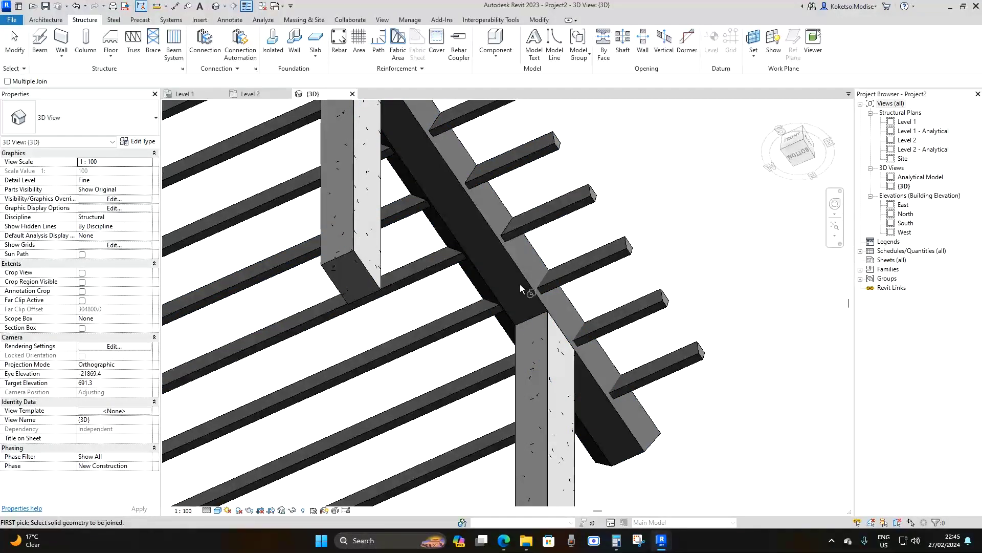
{"action": "middle_click_drag", "start_coordinate": [577, 327], "coordinate": [474, 225]}
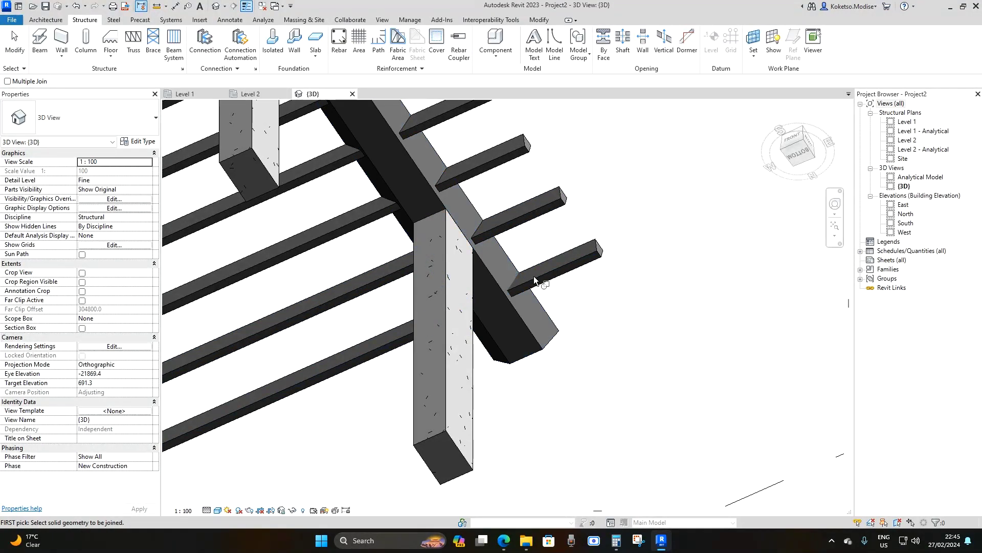
- Join the left-hand main beam's geometry with the beam system members crossing it between its two columns
{"action": "scroll", "coordinate": [543, 294], "scroll_direction": "down", "scroll_amount": 3}
{"action": "middle_click_drag", "start_coordinate": [345, 383], "coordinate": [385, 341]}
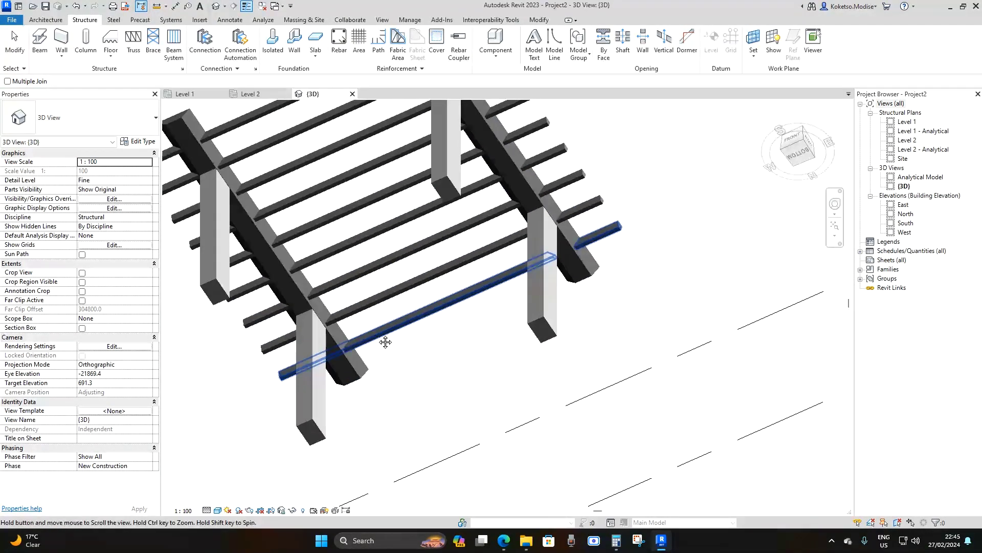
{"action": "scroll", "coordinate": [466, 278], "scroll_direction": "up", "scroll_amount": 3}
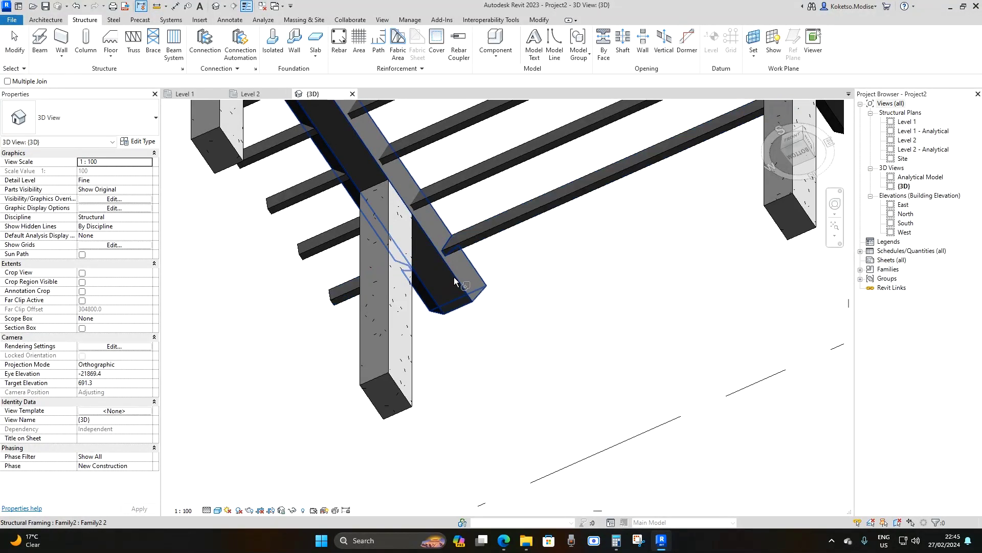
{"action": "scroll", "coordinate": [454, 282], "scroll_direction": "down", "scroll_amount": 2}
{"action": "scroll", "coordinate": [488, 268], "scroll_direction": "down", "scroll_amount": 3}
{"action": "scroll", "coordinate": [489, 253], "scroll_direction": "up", "scroll_amount": 2}
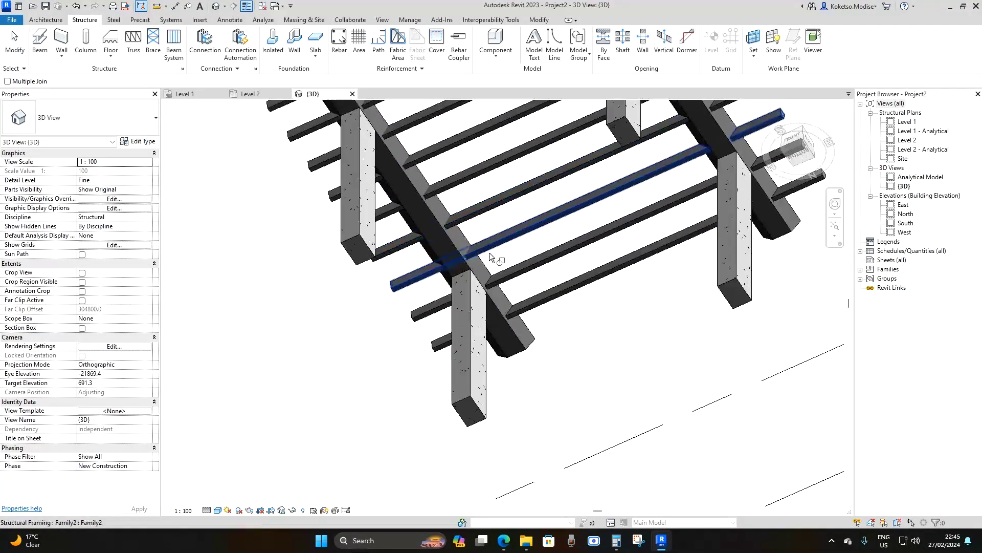
{"action": "left_click", "coordinate": [432, 219]}
{"action": "left_click", "coordinate": [472, 213]}
{"action": "middle_click_drag", "start_coordinate": [473, 214], "coordinate": [472, 229]}
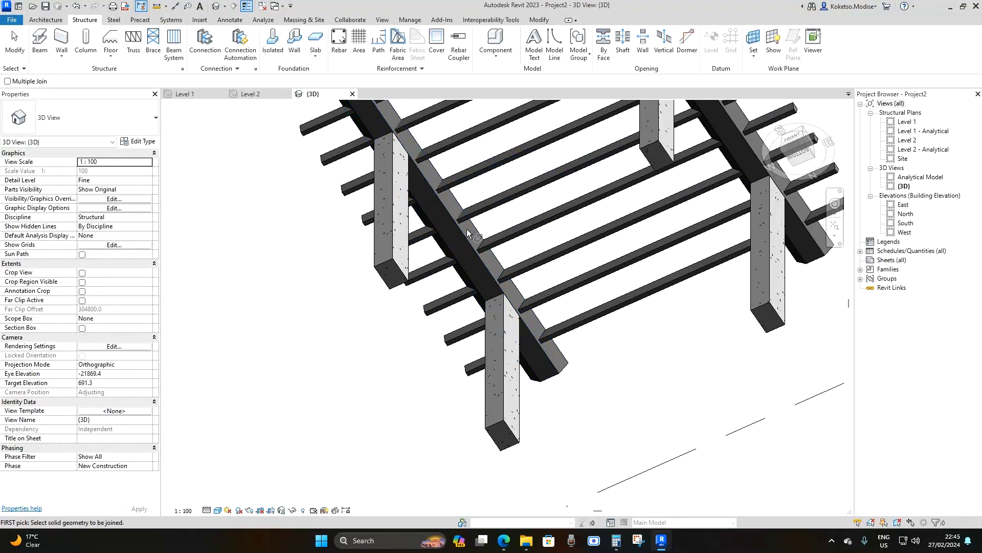
{"action": "left_click", "coordinate": [461, 228]}
{"action": "left_click", "coordinate": [469, 222]}
{"action": "left_click", "coordinate": [441, 199]}
{"action": "left_click", "coordinate": [449, 185]}
- Join the left-hand main beam's geometry with the members crossing near its far column, including the outermost beam
{"action": "middle_click_drag", "start_coordinate": [434, 210], "coordinate": [481, 239]}
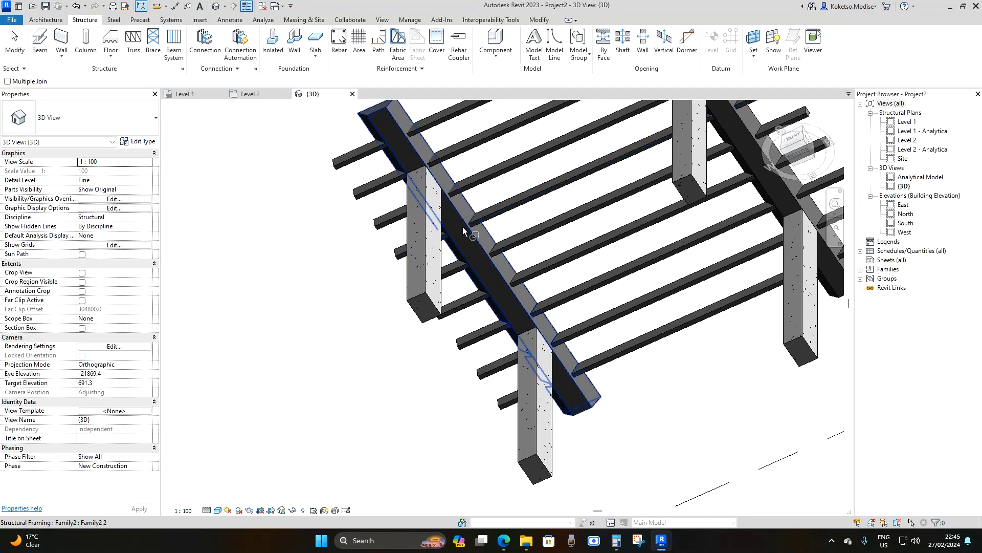
{"action": "left_click", "coordinate": [462, 226]}
{"action": "left_click", "coordinate": [463, 201]}
{"action": "middle_click_drag", "start_coordinate": [441, 180], "coordinate": [486, 239]}
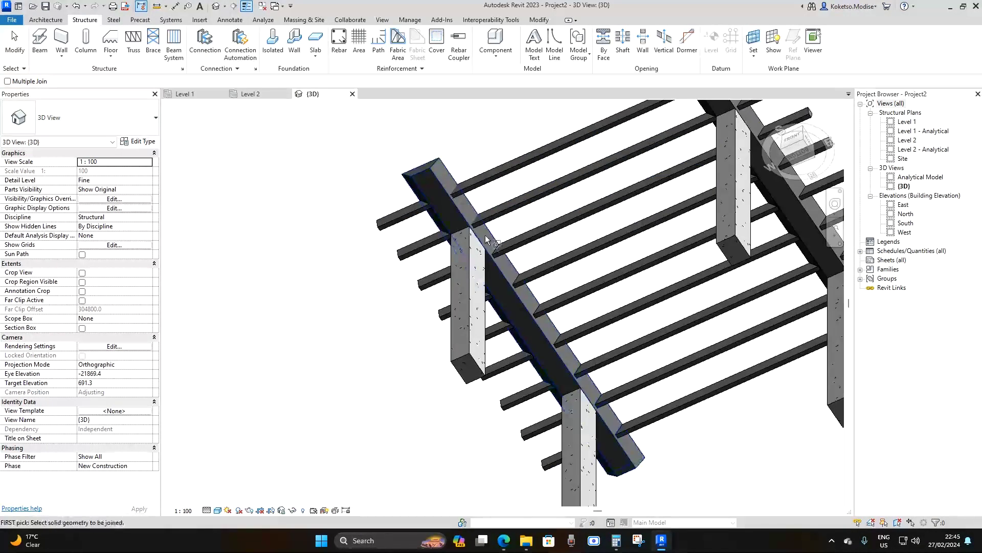
{"action": "left_click", "coordinate": [462, 213]}
{"action": "left_click", "coordinate": [457, 204]}
{"action": "left_click", "coordinate": [454, 203]}
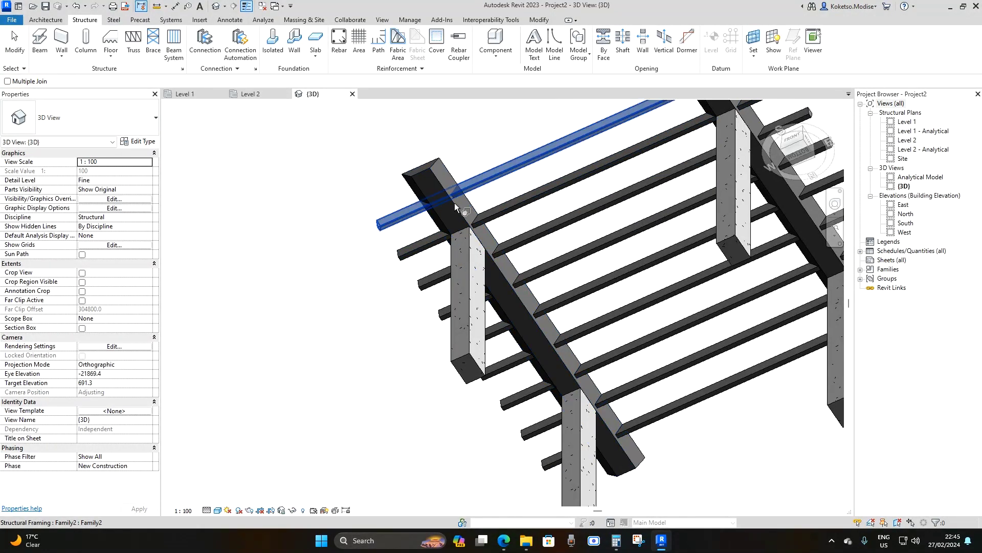
{"action": "left_click", "coordinate": [453, 208]}
{"action": "left_click", "coordinate": [453, 207]}
{"action": "left_click", "coordinate": [467, 191]}
- Leave the Join Geometry command and examine the whole structure from above in 3D
{"action": "middle_click_drag", "start_coordinate": [564, 312], "coordinate": [527, 250]}
{"action": "left_click", "coordinate": [508, 250]}
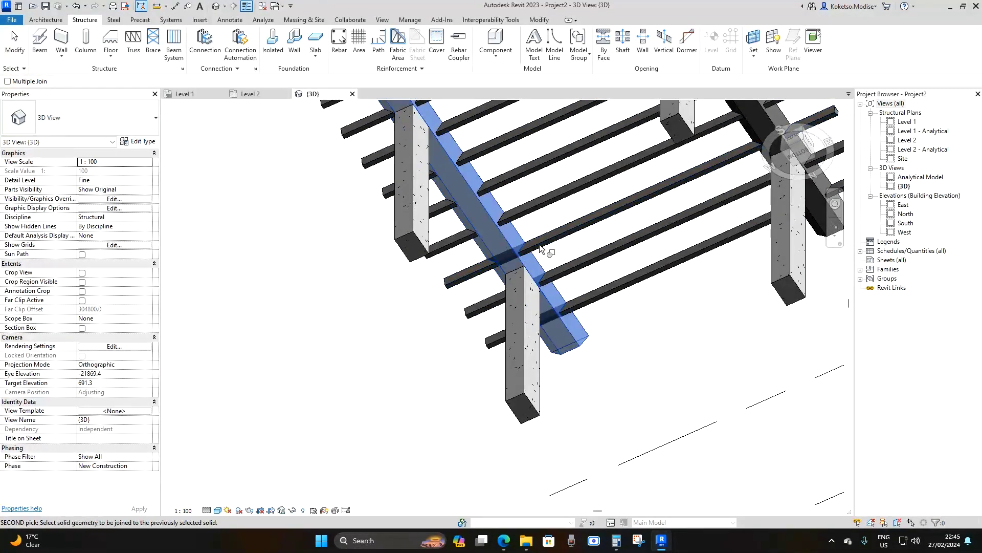
{"action": "key", "text": "Escape"}
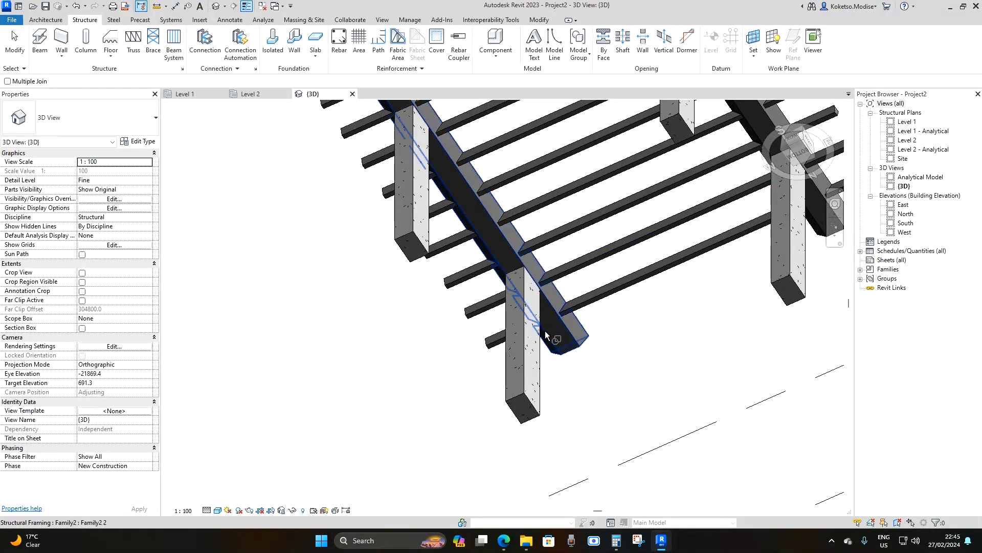
{"action": "scroll", "coordinate": [544, 330], "scroll_direction": "down", "scroll_amount": 5}
{"action": "key", "text": "Escape"}
{"action": "middle_click_drag", "start_coordinate": [640, 435], "coordinate": [586, 154], "text": "shift"}
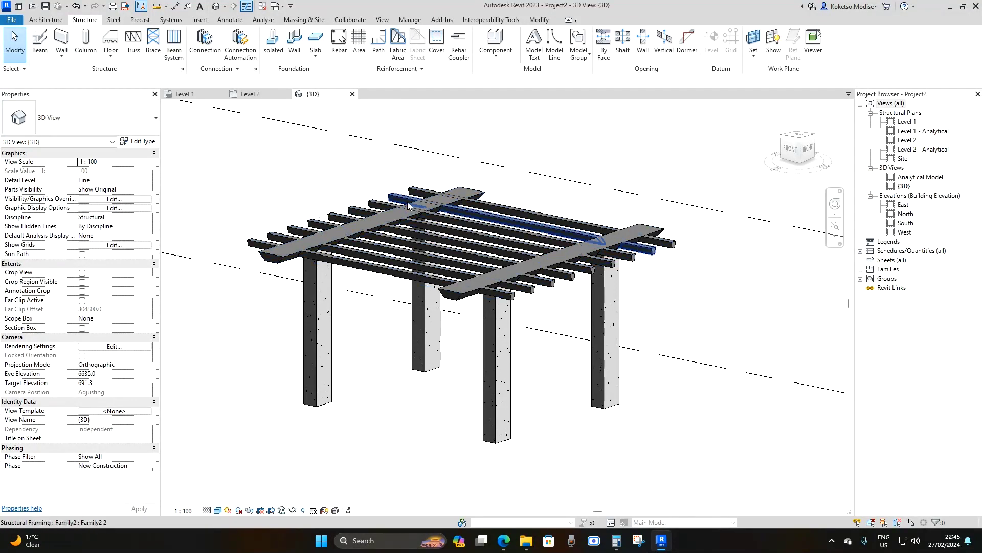
- On the Level 2 plan, start a structural floor and duplicate the Generic 300mm type as Generic 300mm 2
{"action": "left_click", "coordinate": [250, 95]}
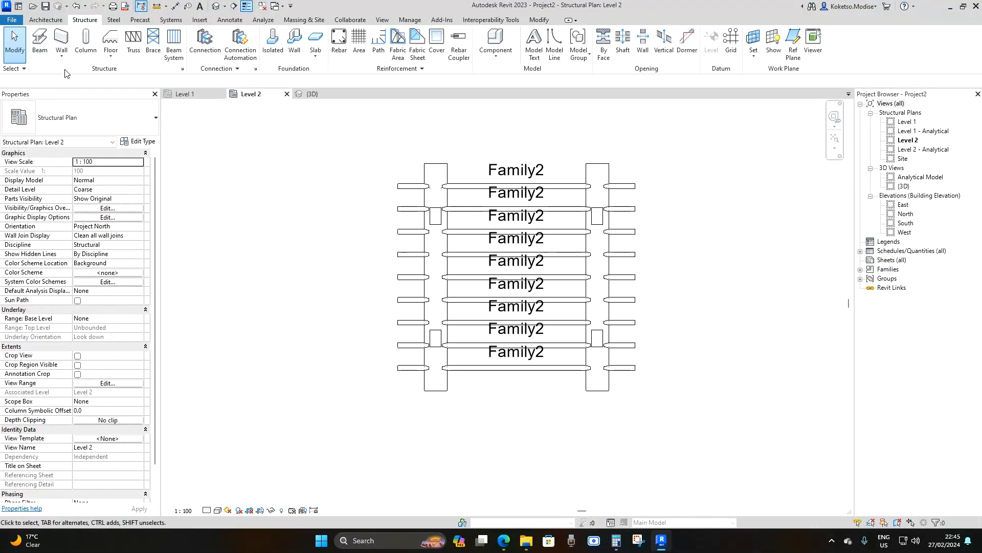
{"action": "left_click", "coordinate": [110, 40]}
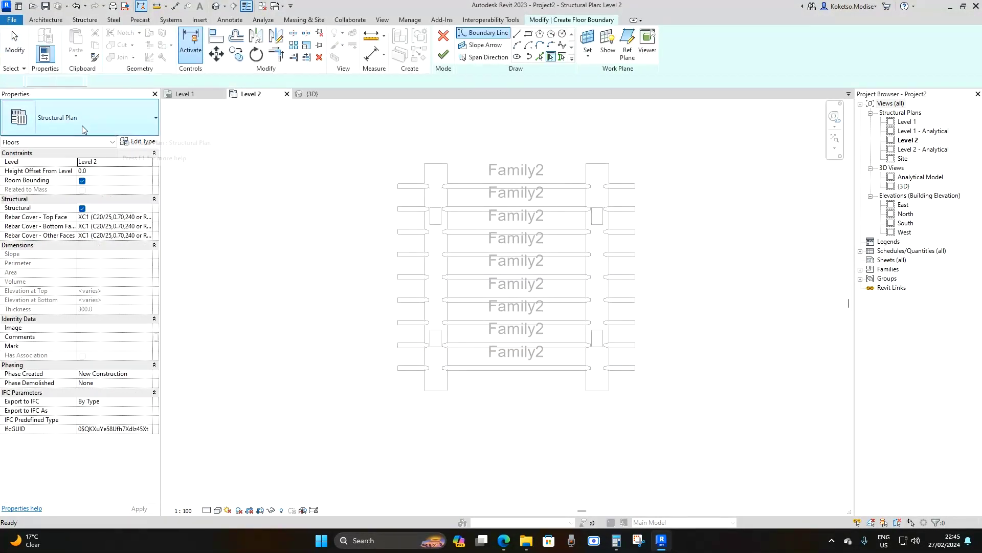
{"action": "left_click", "coordinate": [137, 141]}
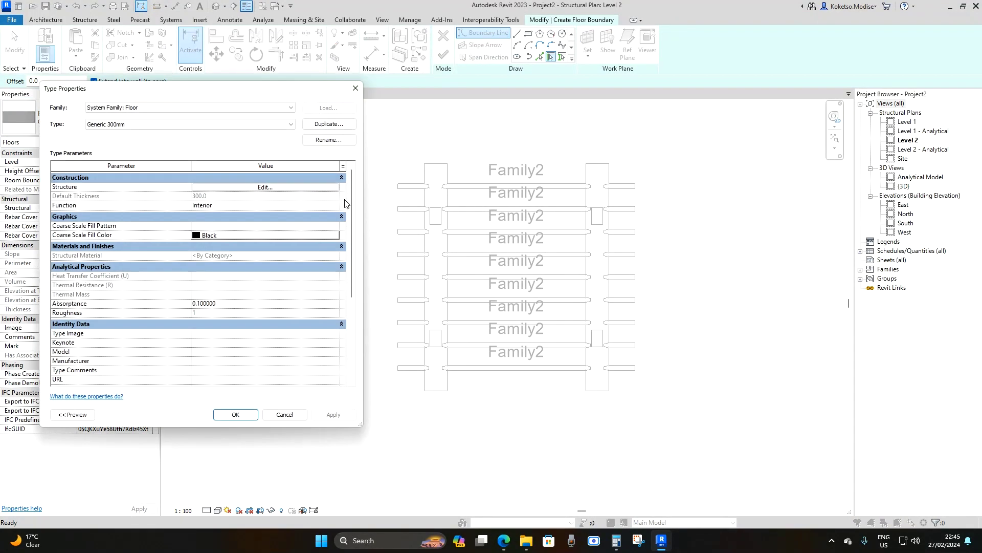
{"action": "left_click", "coordinate": [329, 124]}
{"action": "left_click", "coordinate": [199, 281]}
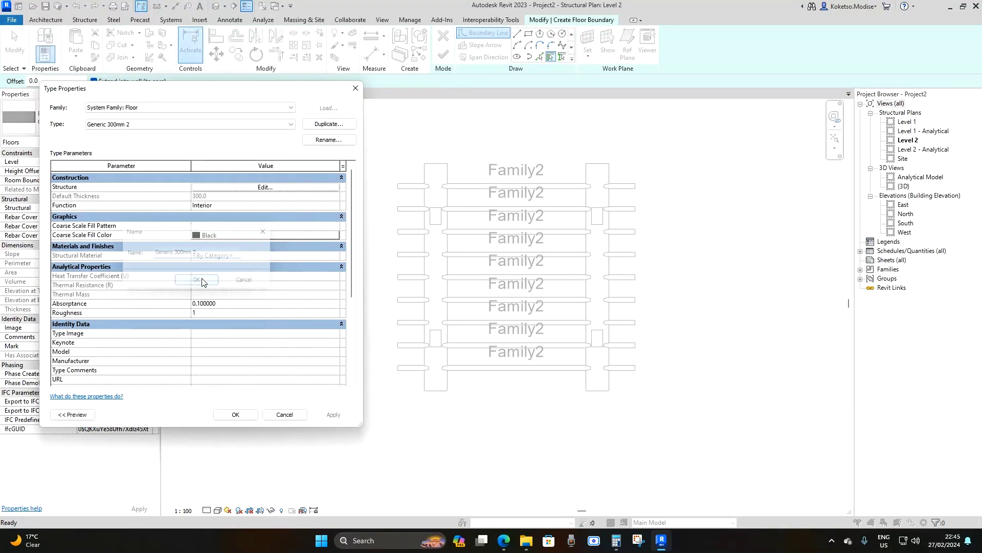
- Give the new floor type's structure layer a 200 mm thickness and the Concrete - Cast-in-Place Concrete material
{"action": "left_click", "coordinate": [252, 187]}
{"action": "left_click", "coordinate": [212, 195]}
{"action": "type", "text": "200"}
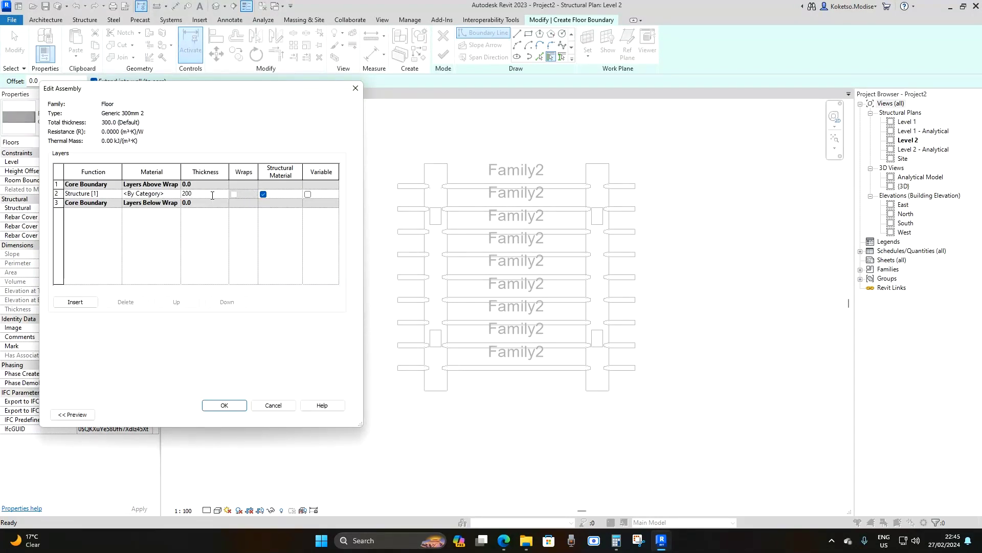
{"action": "left_click", "coordinate": [154, 193]}
{"action": "left_click", "coordinate": [177, 193]}
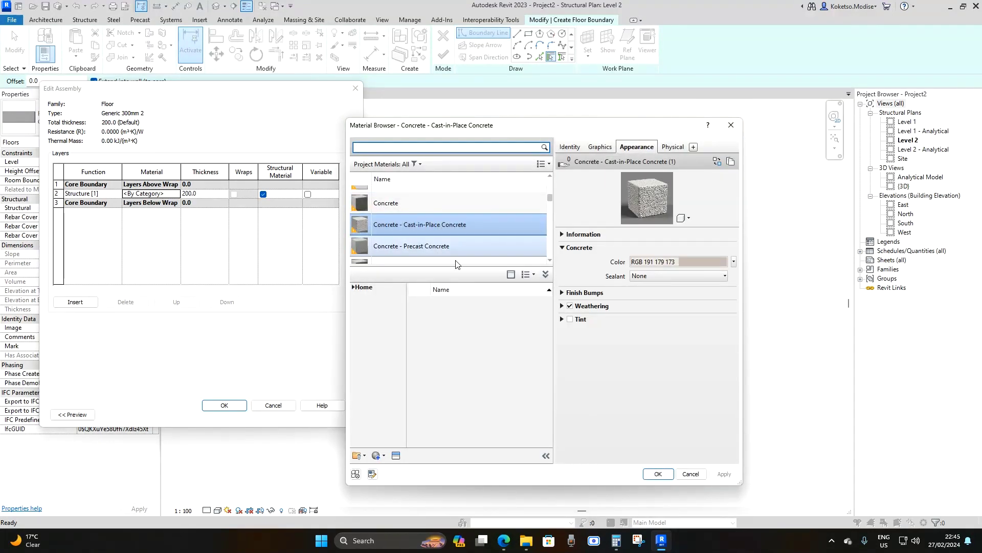
{"action": "scroll", "coordinate": [389, 235], "scroll_direction": "down", "scroll_amount": 1}
{"action": "left_click", "coordinate": [658, 474]}
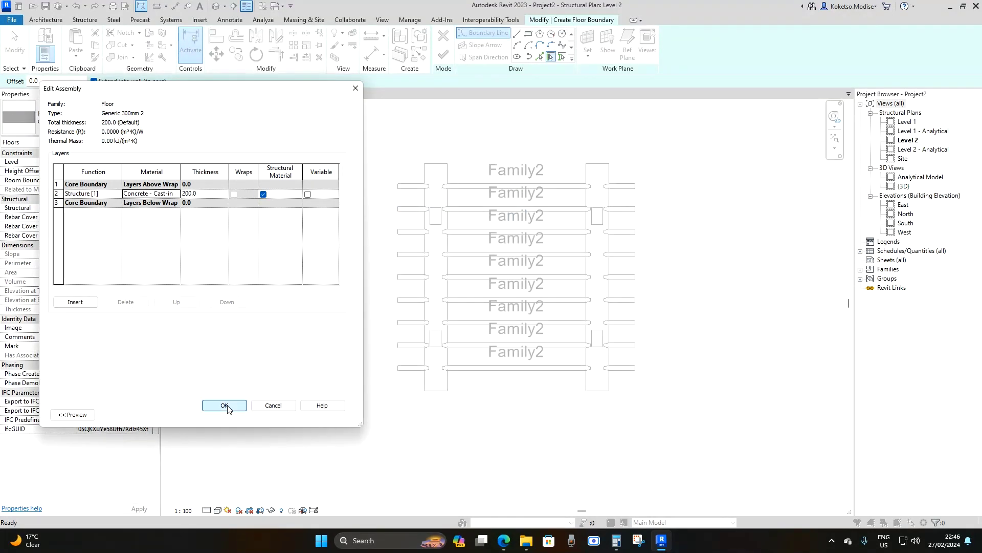
{"action": "left_click", "coordinate": [227, 407]}
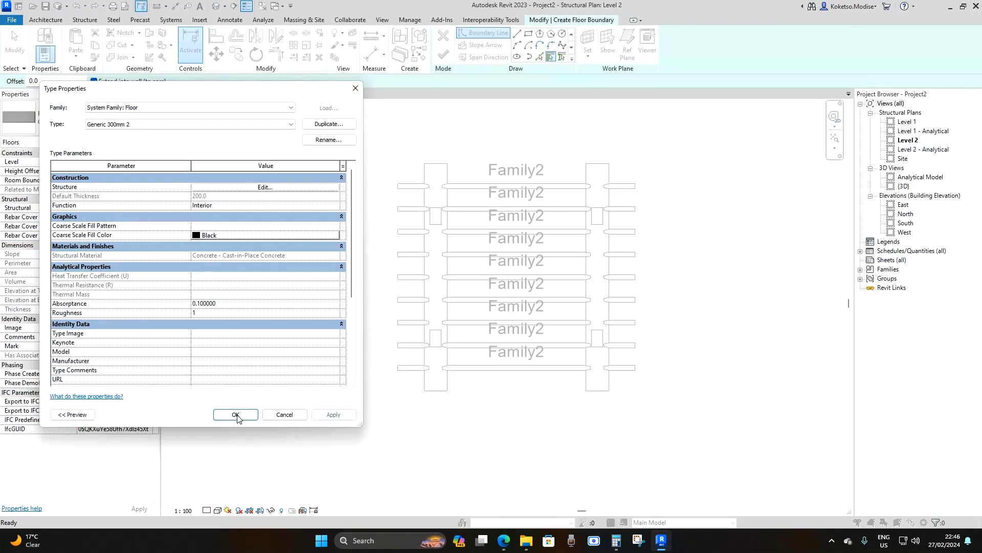
{"action": "left_click", "coordinate": [236, 414]}
- Sketch a rectangular floor boundary around the whole beam structure, leaving a margin on all four sides
{"action": "left_click", "coordinate": [529, 33]}
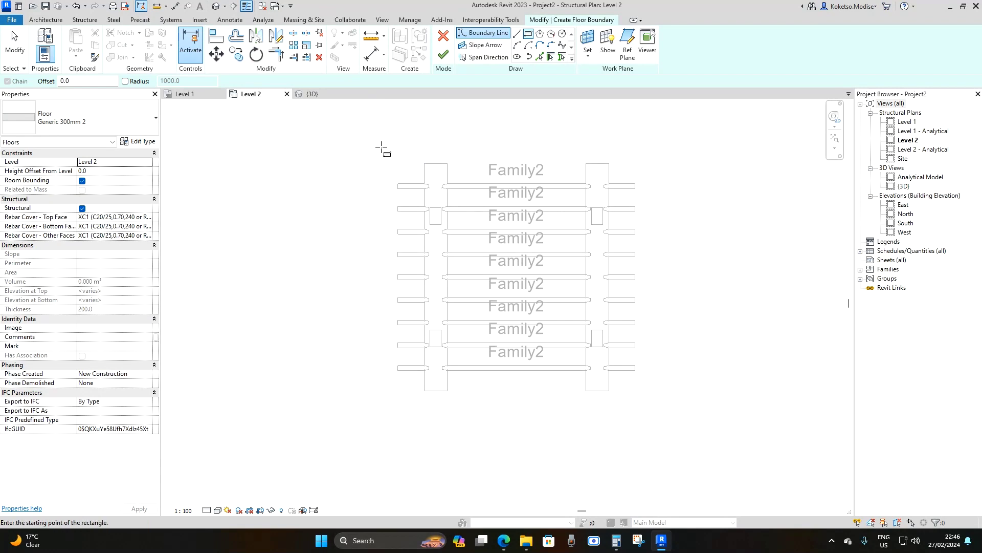
{"action": "left_click", "coordinate": [363, 144]}
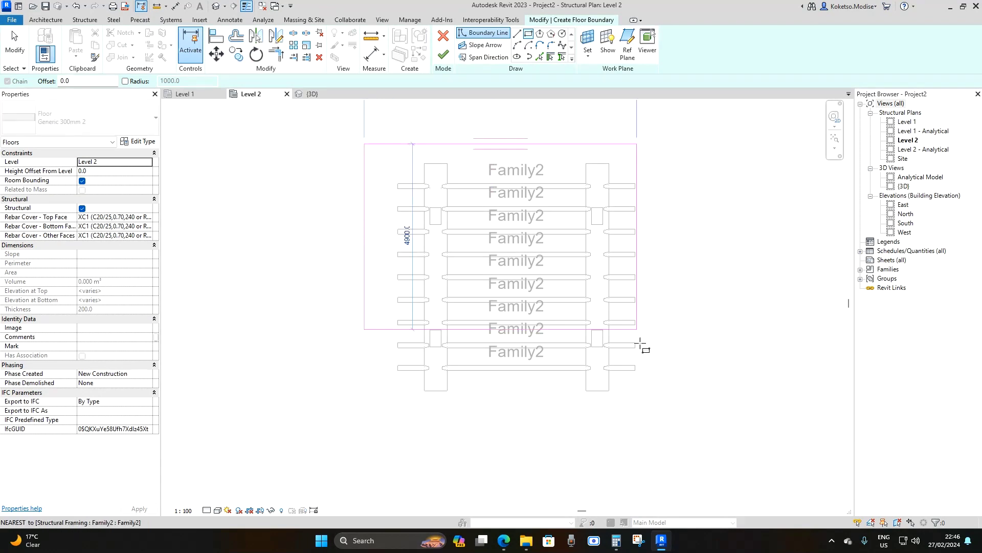
{"action": "left_click", "coordinate": [667, 413]}
{"action": "key", "text": "Escape"}
{"action": "key", "text": "Escape"}
- Align the right-hand floor boundary line with the outer ends of the beam system members
{"action": "key", "text": "a"}
{"action": "key", "text": "l"}
{"action": "scroll", "coordinate": [637, 369], "scroll_direction": "up", "scroll_amount": 2}
{"action": "scroll", "coordinate": [637, 367], "scroll_direction": "up", "scroll_amount": 2}
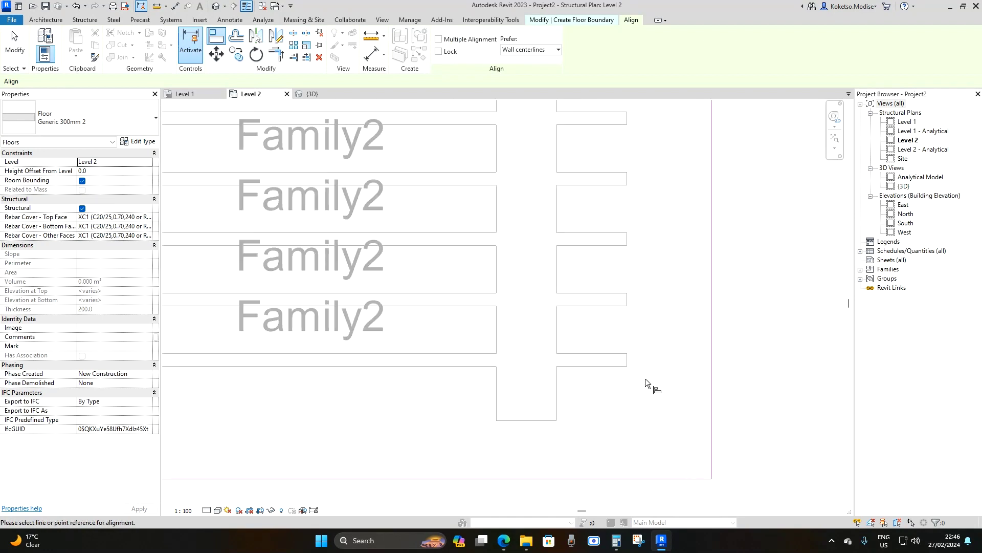
{"action": "left_click", "coordinate": [628, 361]}
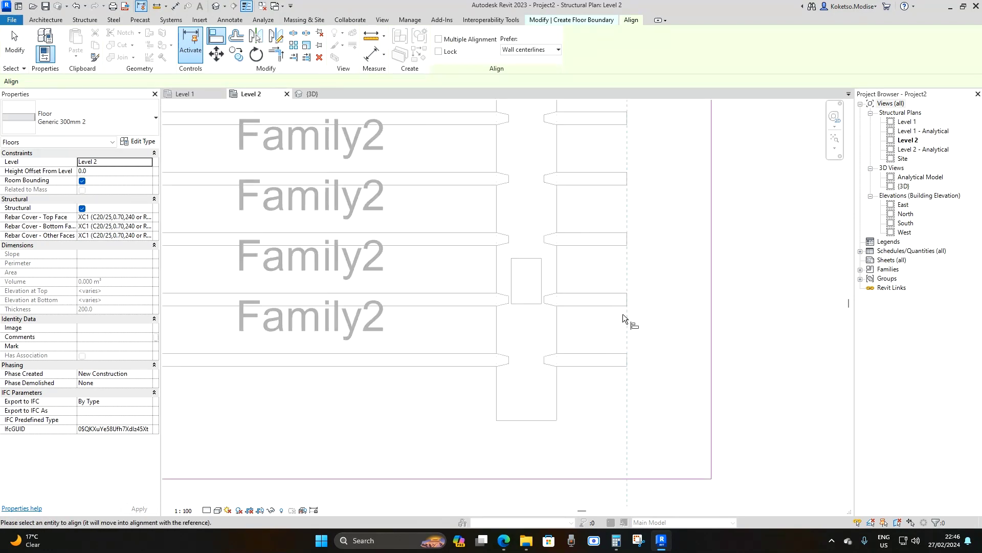
{"action": "scroll", "coordinate": [631, 323], "scroll_direction": "down", "scroll_amount": 2}
{"action": "left_click", "coordinate": [682, 294]}
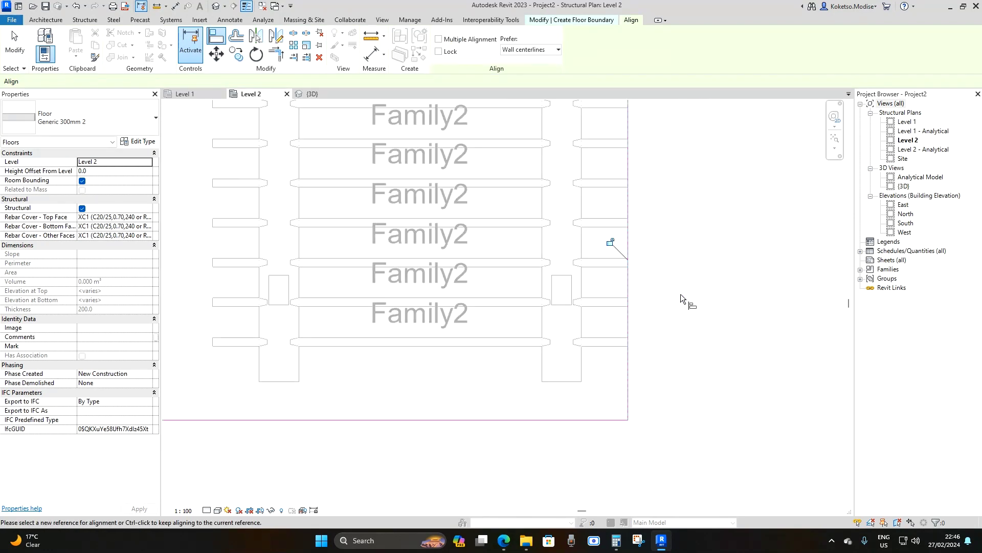
- Align the other three floor boundary lines with the main beam ends and the left-hand ends of the beam system members
{"action": "scroll", "coordinate": [409, 358], "scroll_direction": "down", "scroll_amount": 1}
{"action": "scroll", "coordinate": [466, 325], "scroll_direction": "up", "scroll_amount": 3}
{"action": "scroll", "coordinate": [461, 323], "scroll_direction": "up", "scroll_amount": 2}
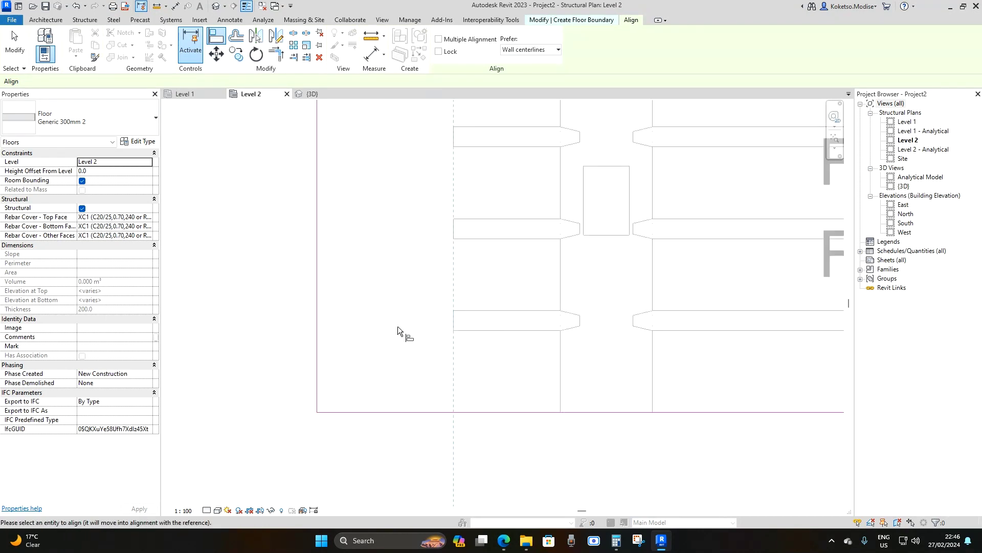
{"action": "scroll", "coordinate": [420, 443], "scroll_direction": "down", "scroll_amount": 3}
{"action": "scroll", "coordinate": [491, 256], "scroll_direction": "up", "scroll_amount": 3}
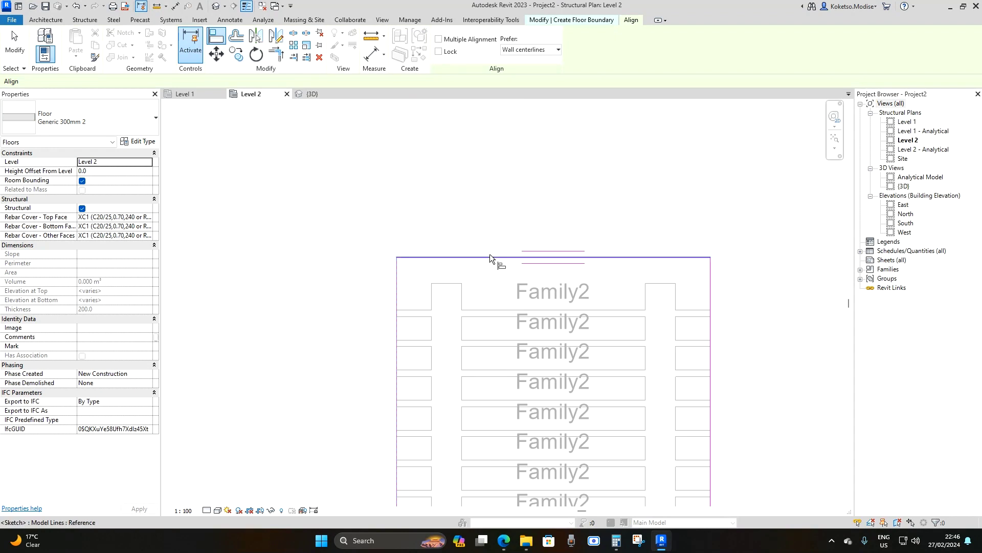
{"action": "scroll", "coordinate": [466, 191], "scroll_direction": "down", "scroll_amount": 4}
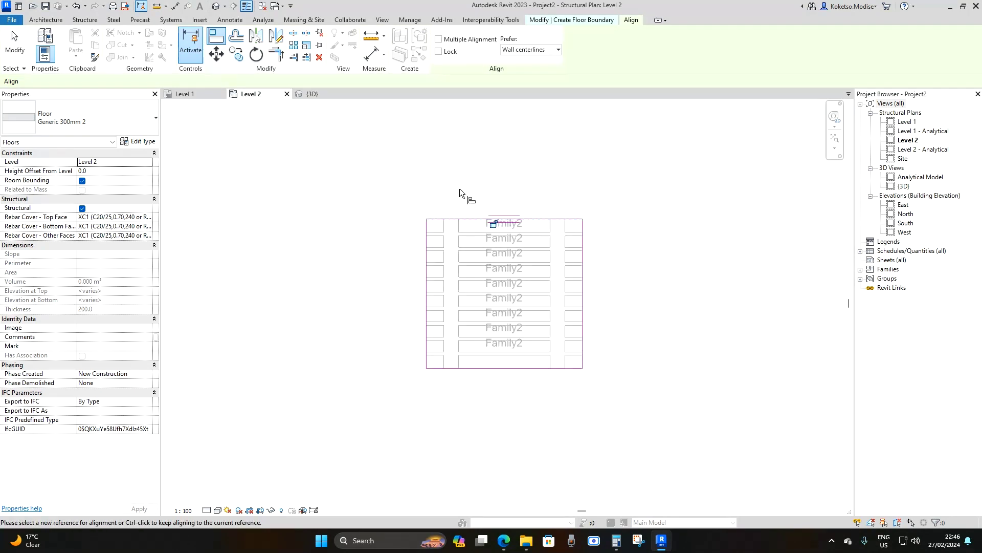
{"action": "key", "text": "Escape"}
{"action": "key", "text": "Escape"}
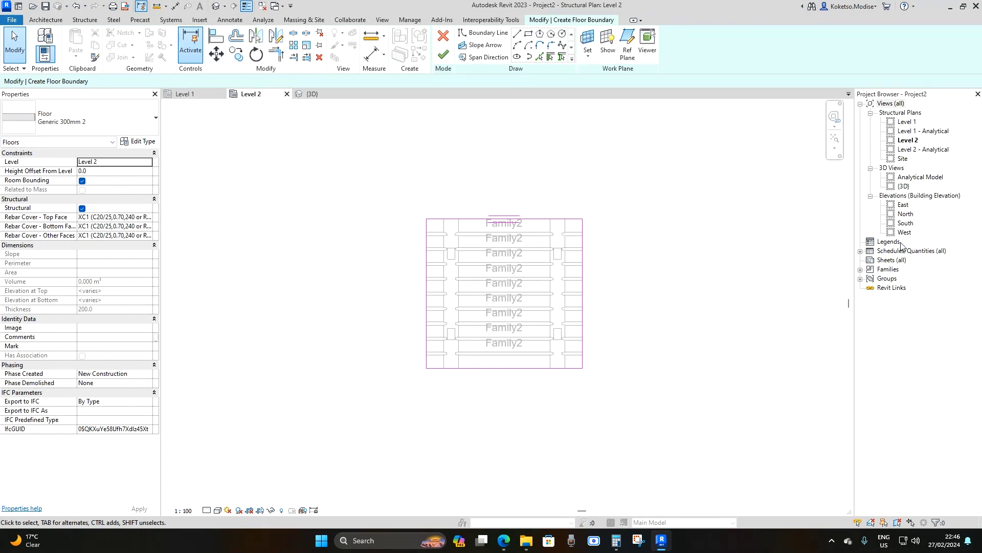
- In the South elevation, measure the height from Level 2 to the top of the beams without placing a dimension
{"action": "double_click", "coordinate": [905, 223]}
{"action": "scroll", "coordinate": [500, 274], "scroll_direction": "up", "scroll_amount": 3}
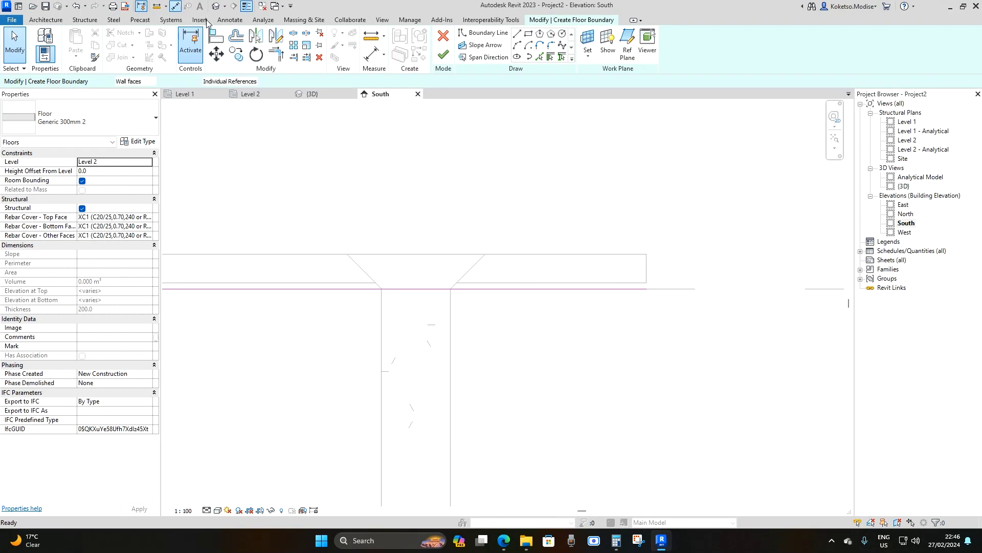
{"action": "left_click", "coordinate": [177, 7]}
{"action": "left_click", "coordinate": [641, 253]}
{"action": "scroll", "coordinate": [574, 243], "scroll_direction": "down", "scroll_amount": 3}
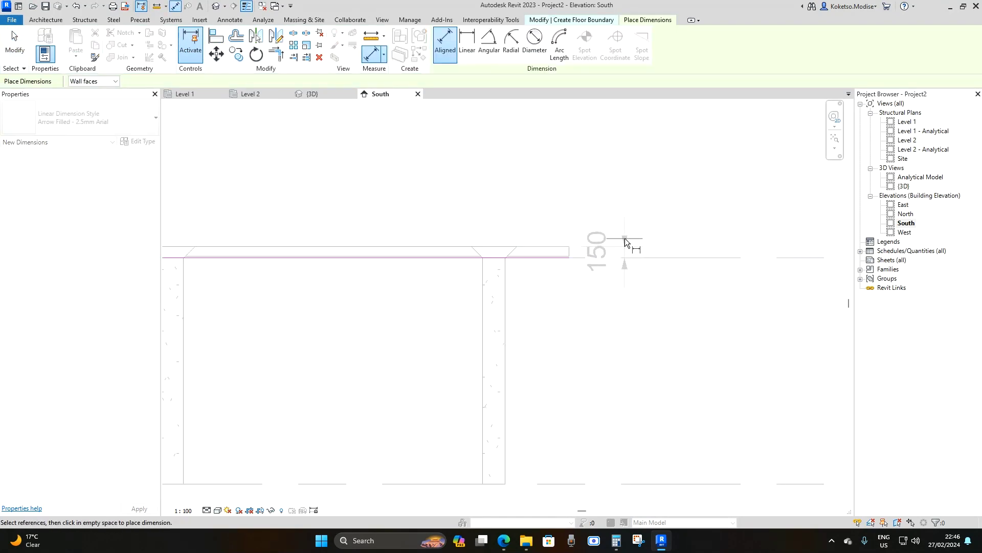
{"action": "key", "text": "Escape"}
{"action": "key", "text": "Escape"}
{"action": "scroll", "coordinate": [533, 252], "scroll_direction": "up", "scroll_amount": 2}
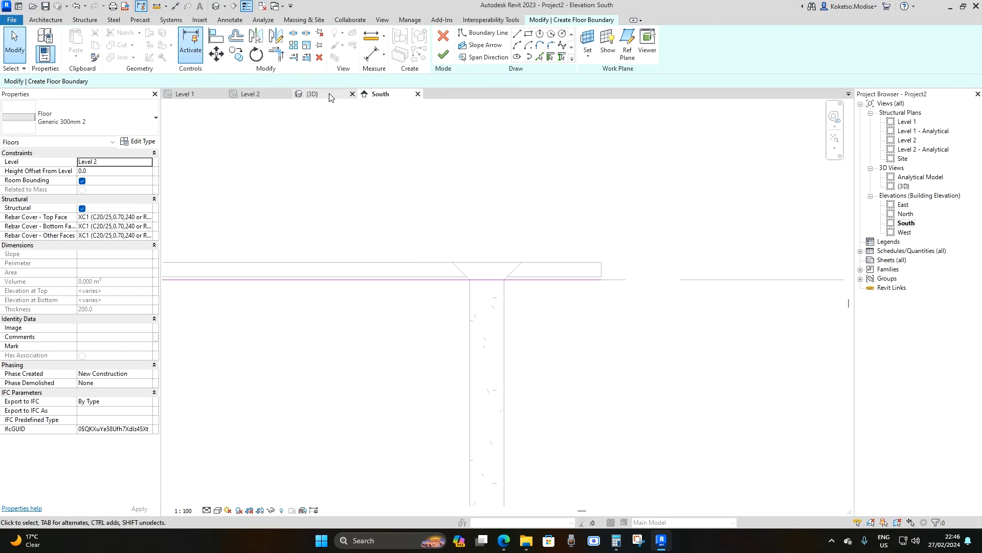
- In the 3D view, edit the floor's height offset from Level 2 and finish the floor boundary
{"action": "left_click", "coordinate": [313, 94]}
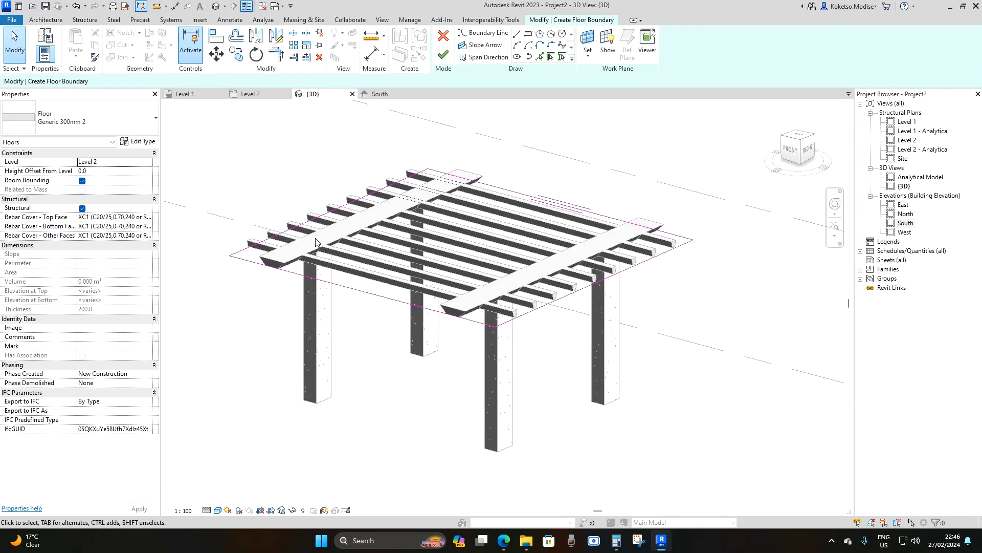
{"action": "left_click", "coordinate": [105, 171]}
{"action": "left_click", "coordinate": [443, 54]}
{"action": "left_click", "coordinate": [631, 185]}
- View the structure from below in 3D and open the family of one beam system member for editing
{"action": "middle_click_drag", "start_coordinate": [632, 185], "coordinate": [566, 195], "text": "shift"}
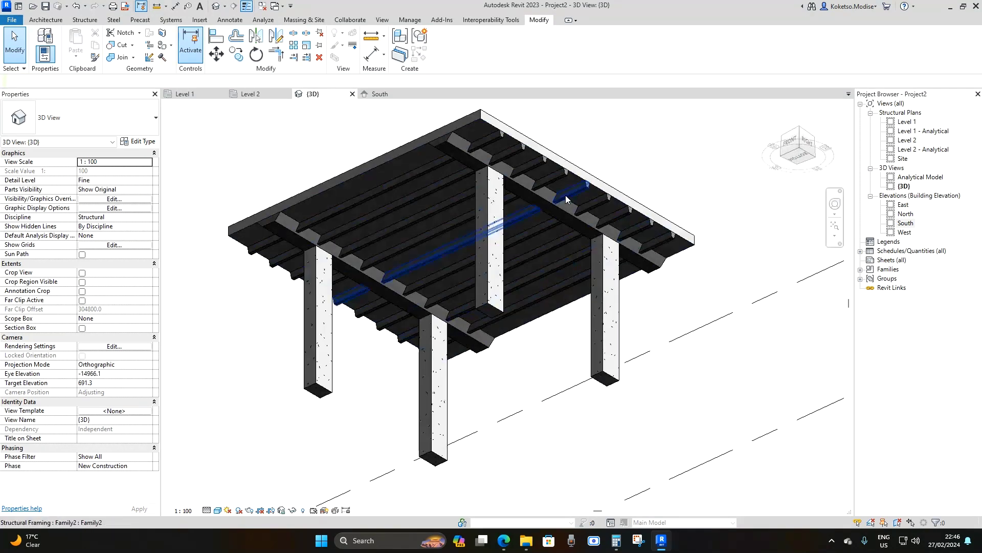
{"action": "scroll", "coordinate": [546, 166], "scroll_direction": "up", "scroll_amount": 2}
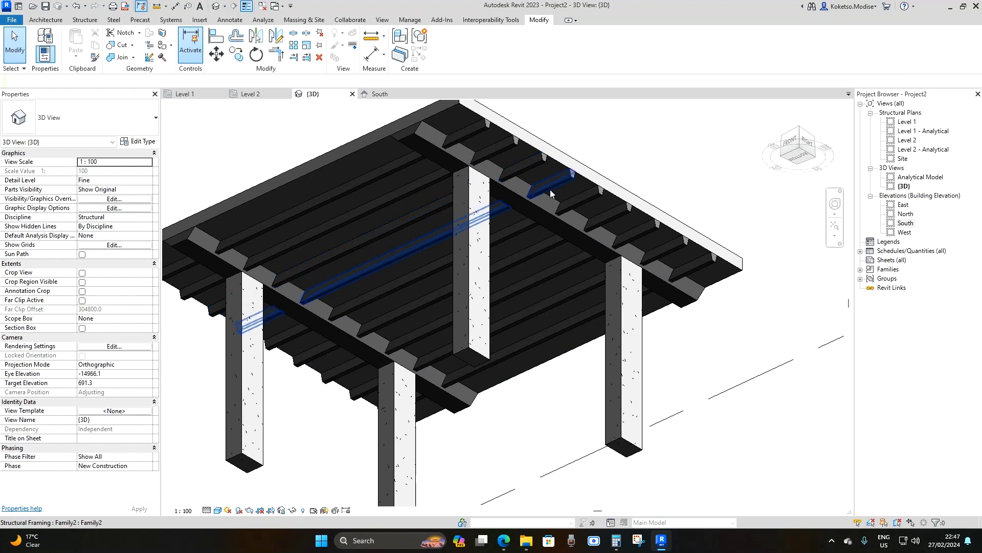
{"action": "mouse_move", "coordinate": [549, 184]}
{"action": "middle_mouse_down", "text": "shift"}
{"action": "mouse_move", "coordinate": [558, 188]}
{"action": "mouse_move", "coordinate": [544, 182]}
{"action": "middle_mouse_up", "text": "shift"}
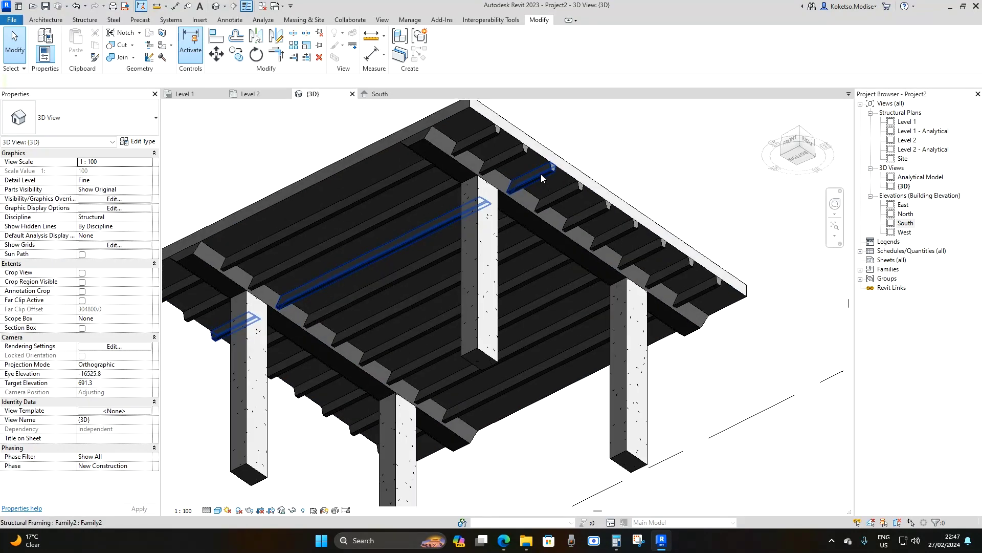
{"action": "left_click", "coordinate": [530, 178]}
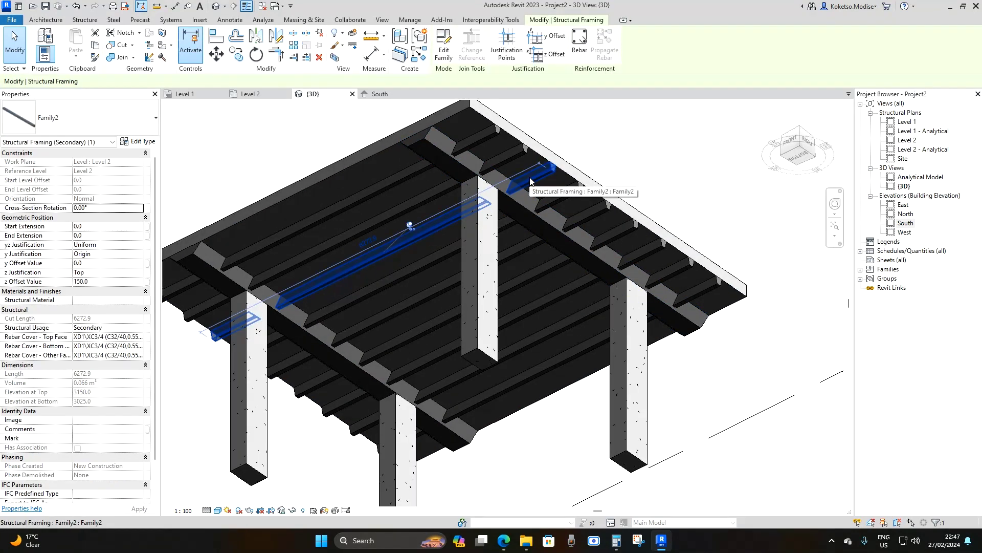
{"action": "left_click", "coordinate": [444, 53]}
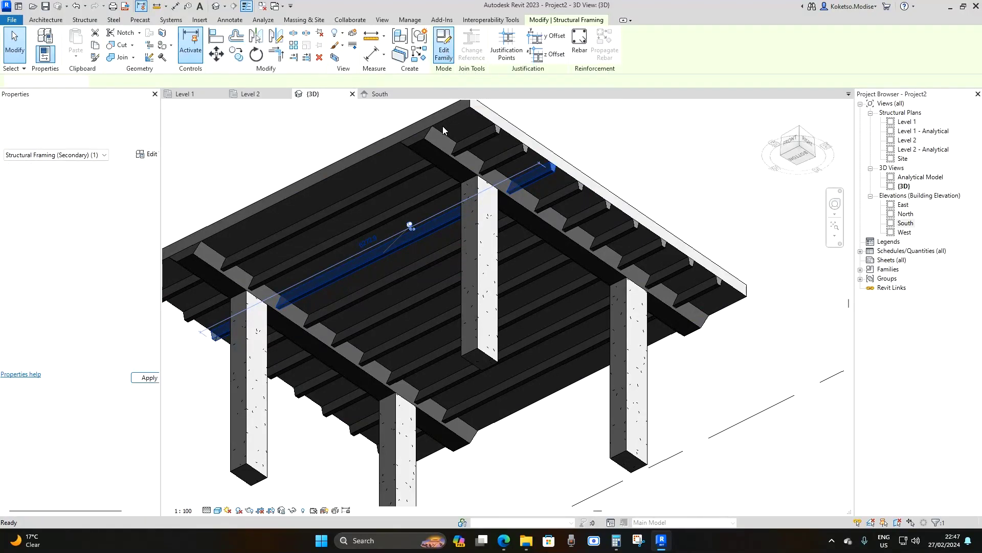
- Try to assign a concrete material to the beam extrusion by searching the project materials for "concrete"
{"action": "left_click", "coordinate": [256, 208]}
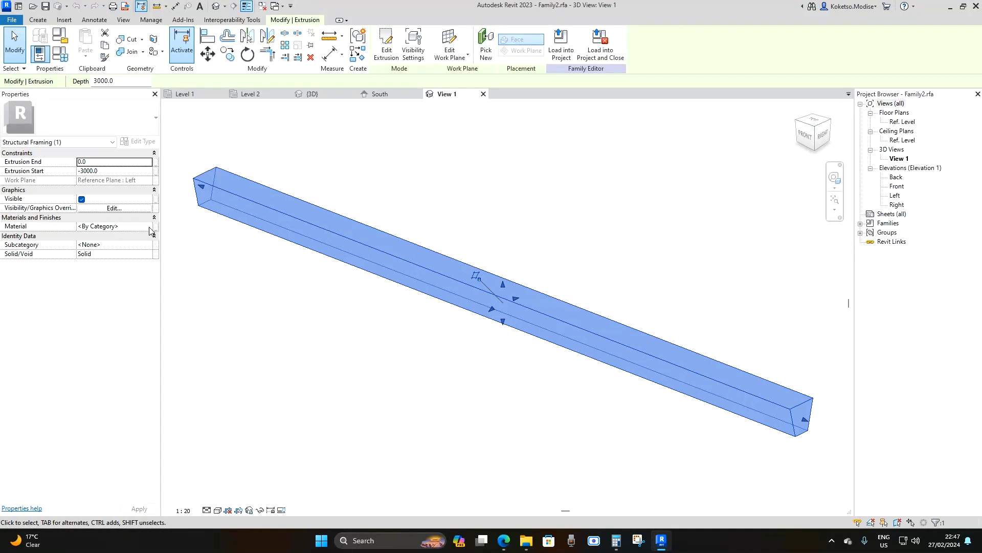
{"action": "left_click", "coordinate": [128, 226]}
{"action": "left_click", "coordinate": [151, 226]}
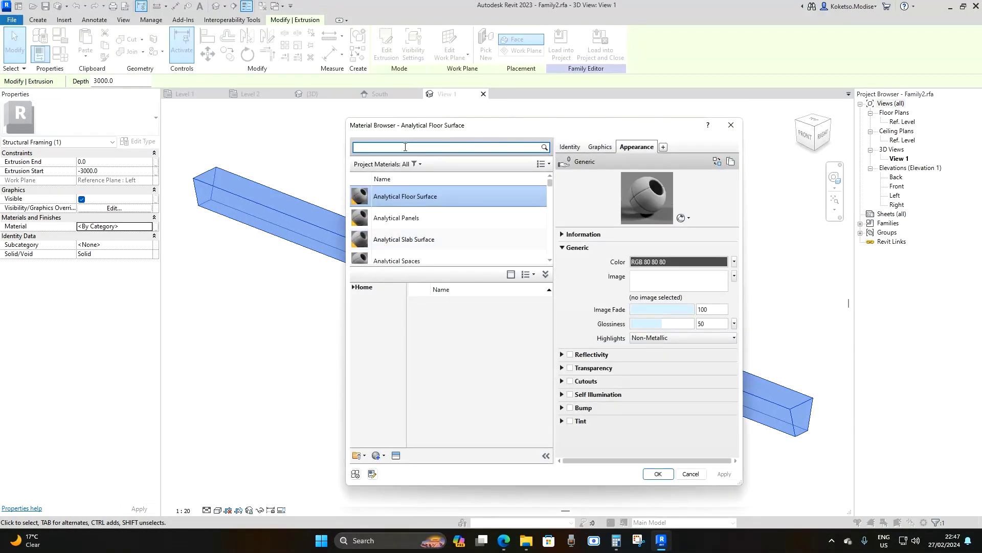
{"action": "type", "text": "CONCRETE"}
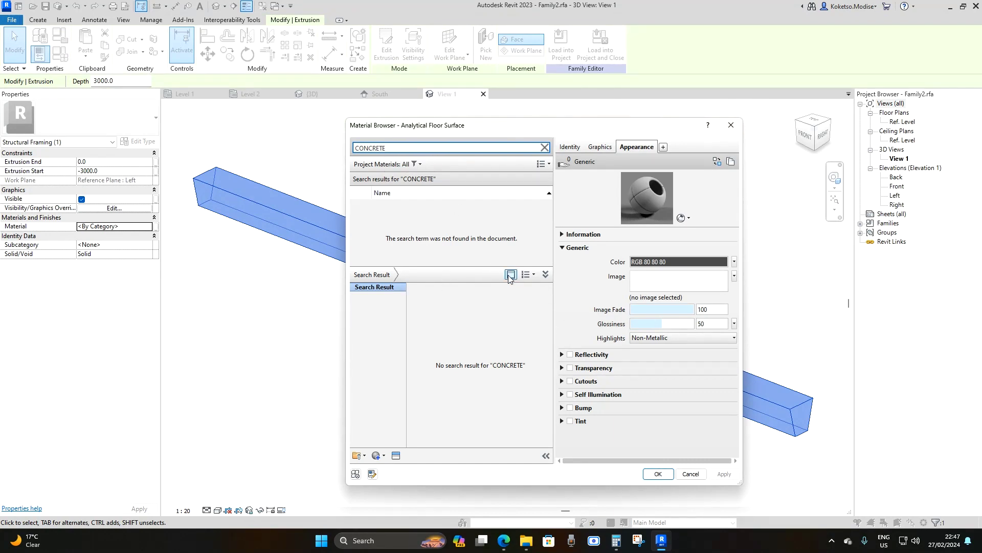
{"action": "double_click", "coordinate": [395, 148]}
{"action": "key", "text": "BackSpace"}
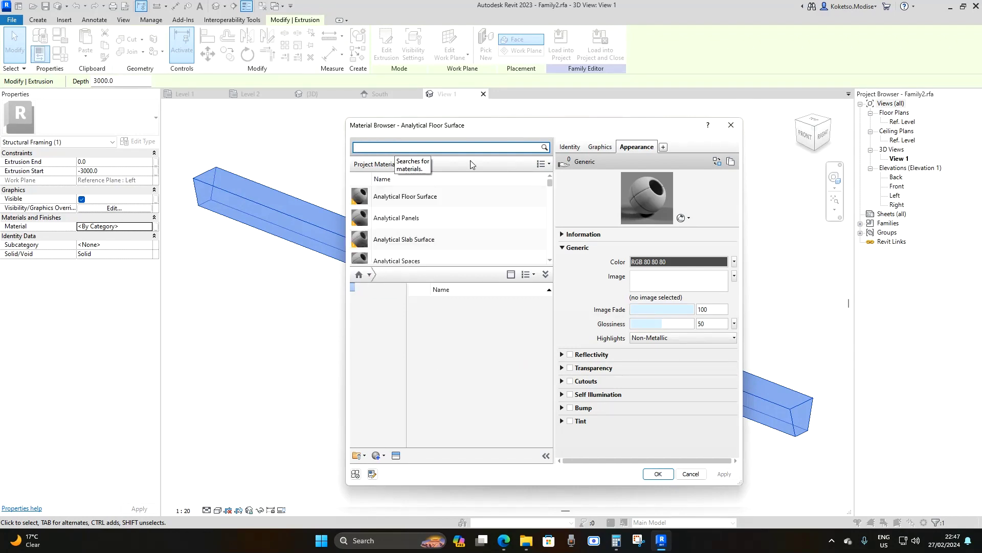
{"action": "left_click_drag", "start_coordinate": [550, 185], "coordinate": [550, 249]}
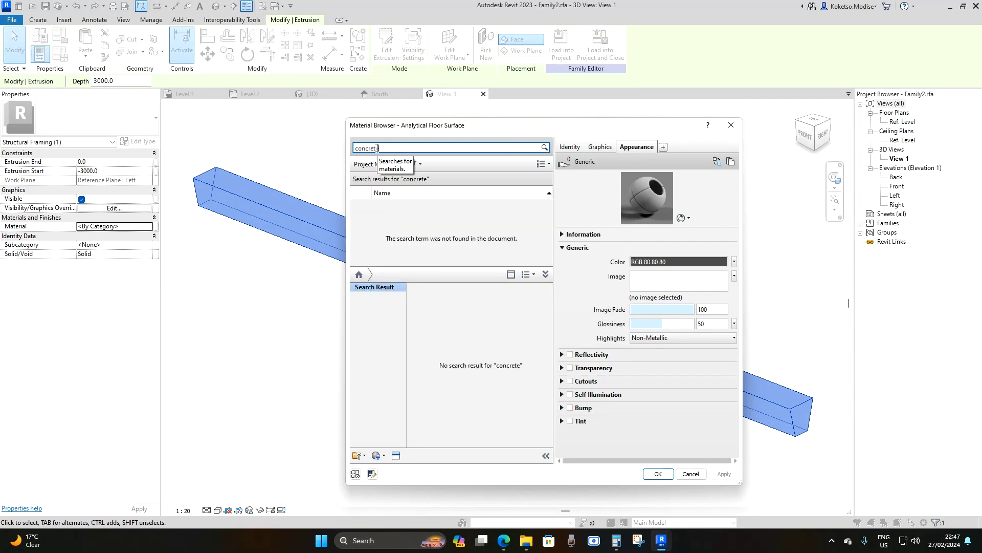
{"action": "key", "text": "Escape"}
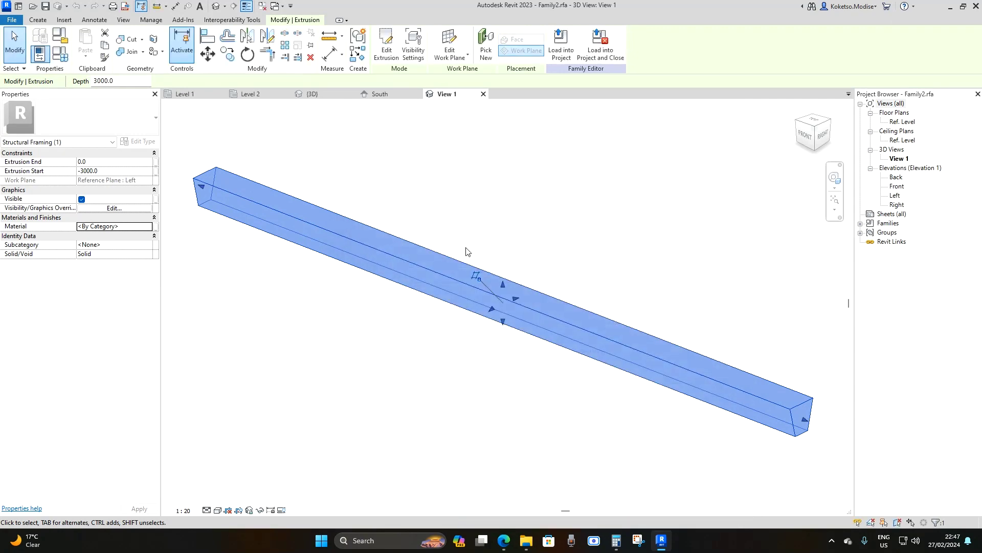
{"action": "key", "text": "Escape"}
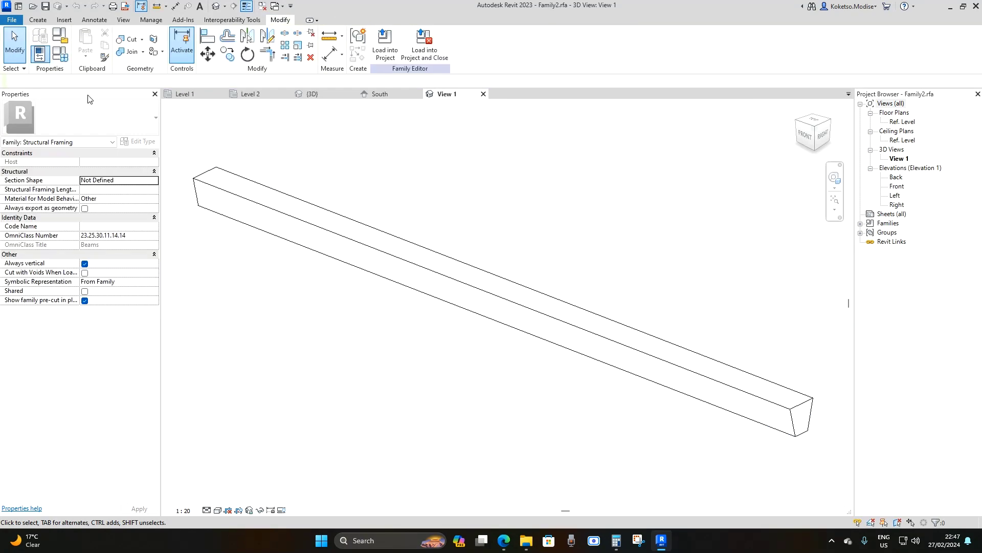
- Try to assign the family type's Structural Material by searching the project materials for "concret"
{"action": "left_click", "coordinate": [60, 54]}
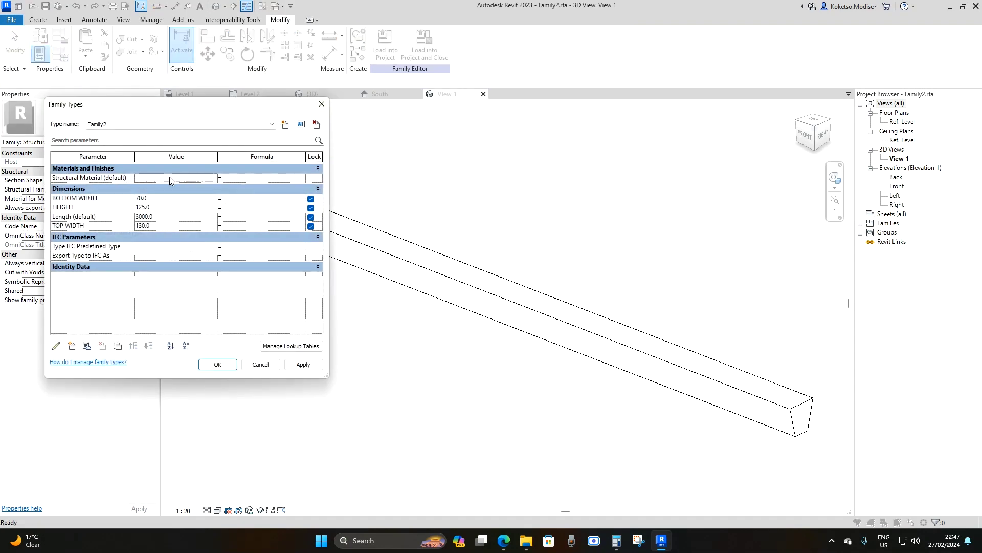
{"action": "left_click", "coordinate": [213, 178]}
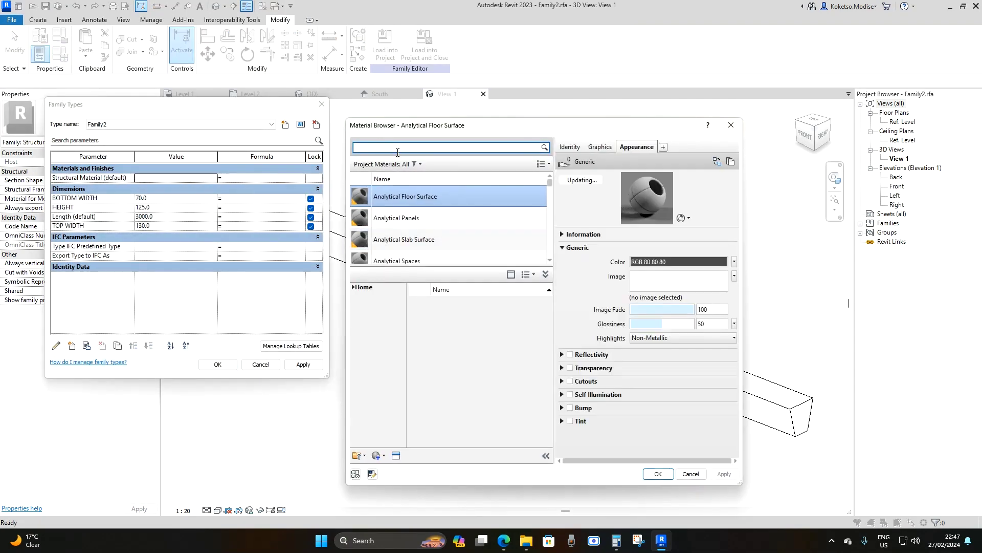
{"action": "left_click", "coordinate": [398, 153]}
{"action": "type", "text": "concre"}
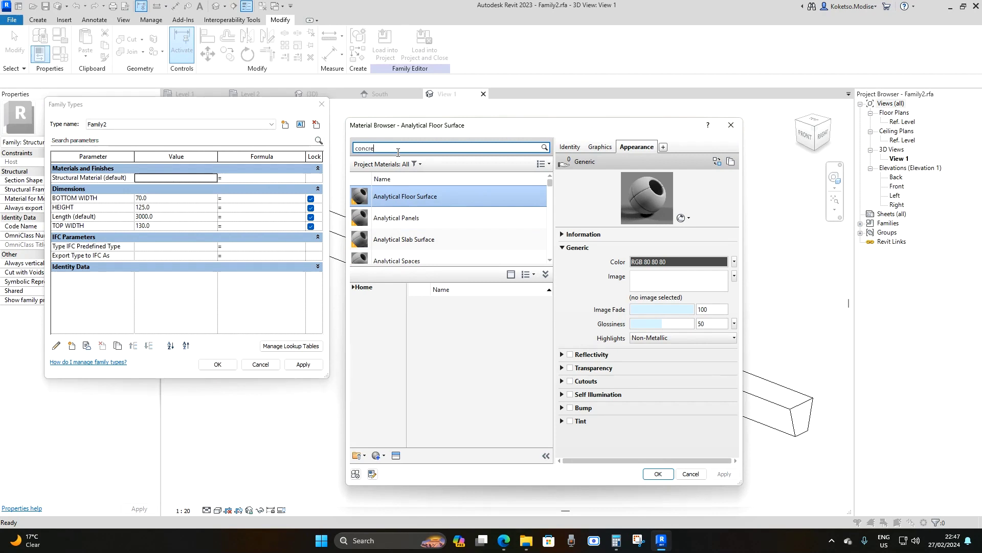
{"action": "type", "text": "t"}
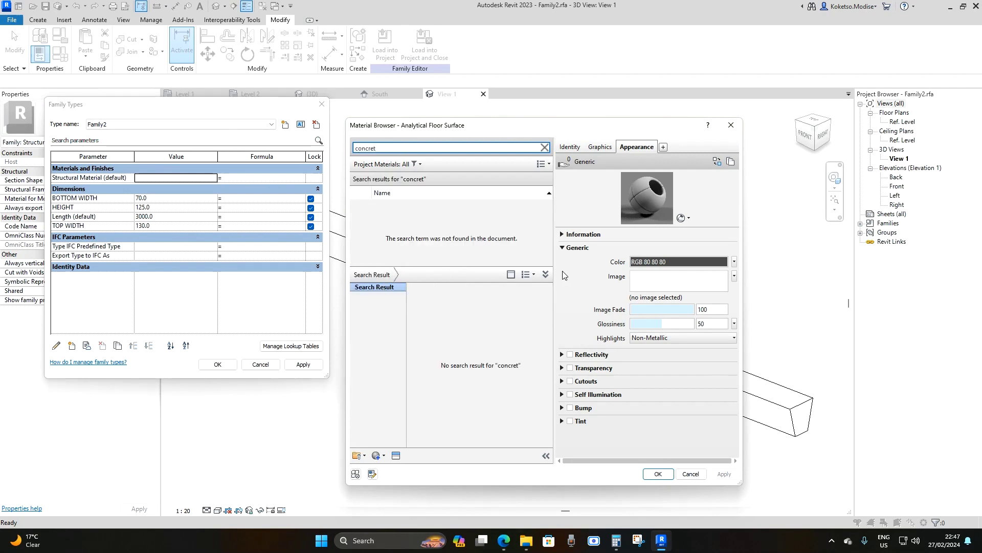
{"action": "left_click", "coordinate": [546, 274]}
{"action": "left_click", "coordinate": [544, 439]}
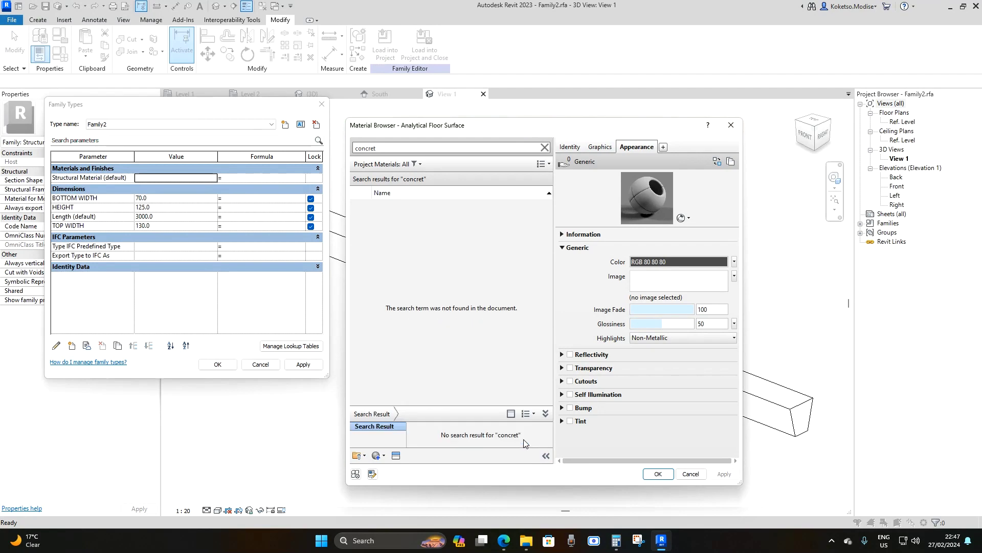
- Check the material library options, Asset Browser and Graphics settings for the structural material, and cancel the material assignment
{"action": "left_click", "coordinate": [364, 456]}
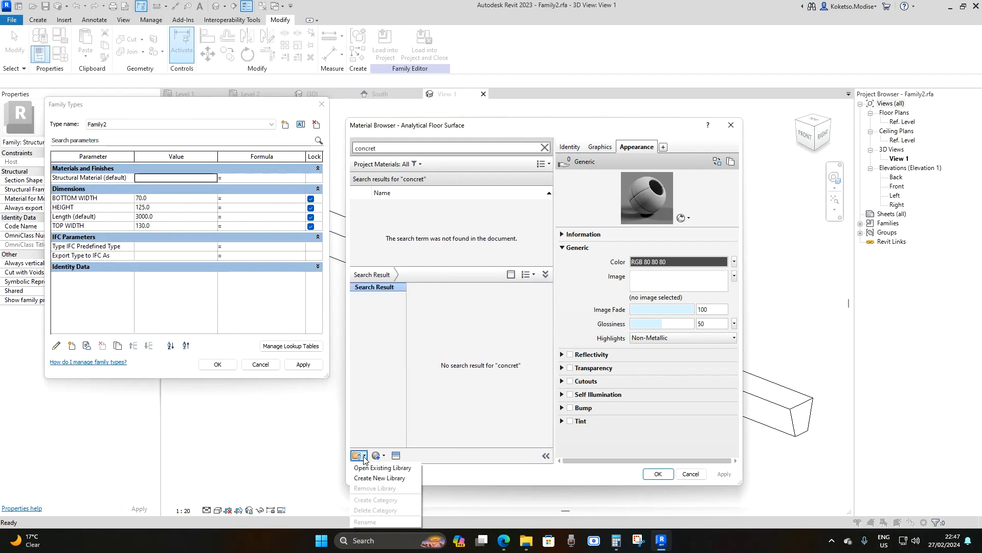
{"action": "left_click", "coordinate": [395, 455]}
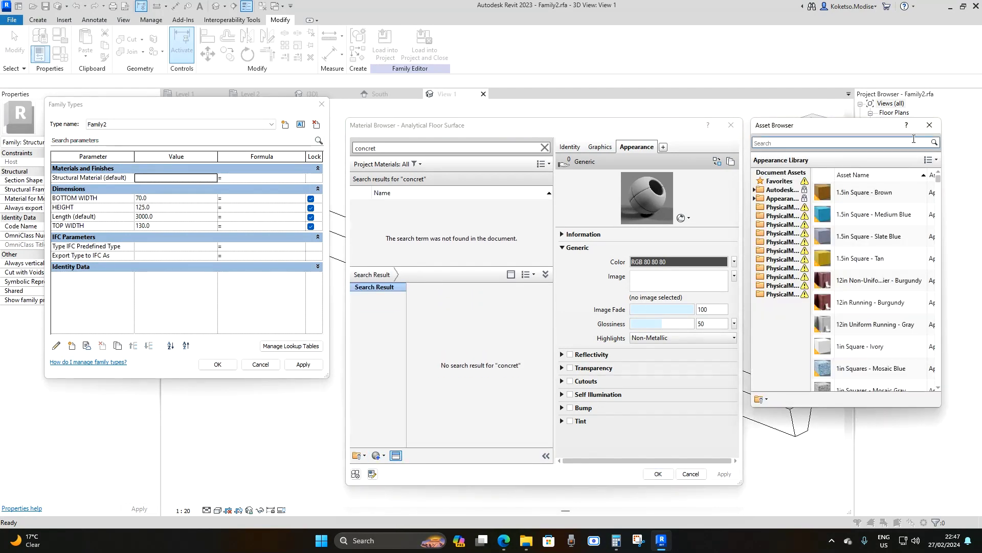
{"action": "left_click", "coordinate": [930, 125]}
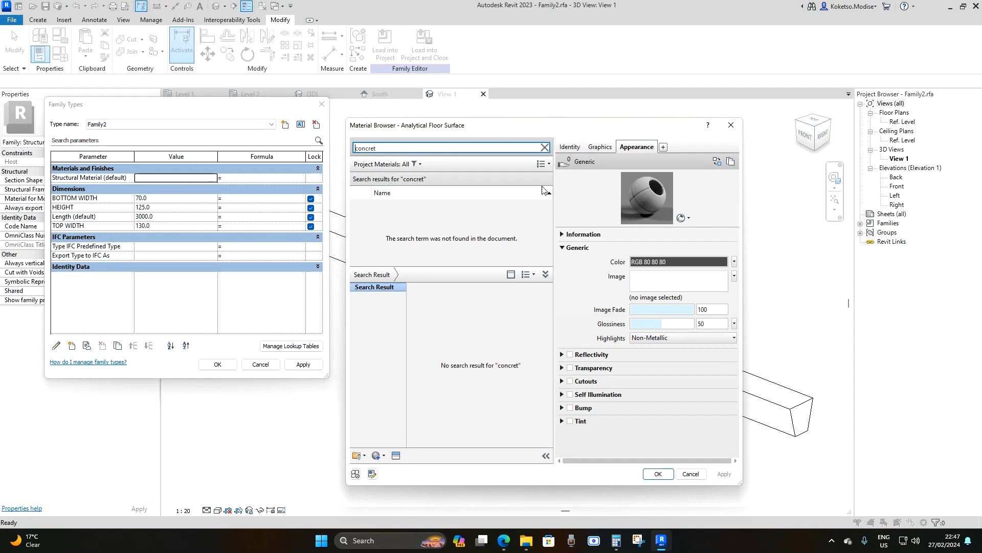
{"action": "left_click", "coordinate": [598, 148]}
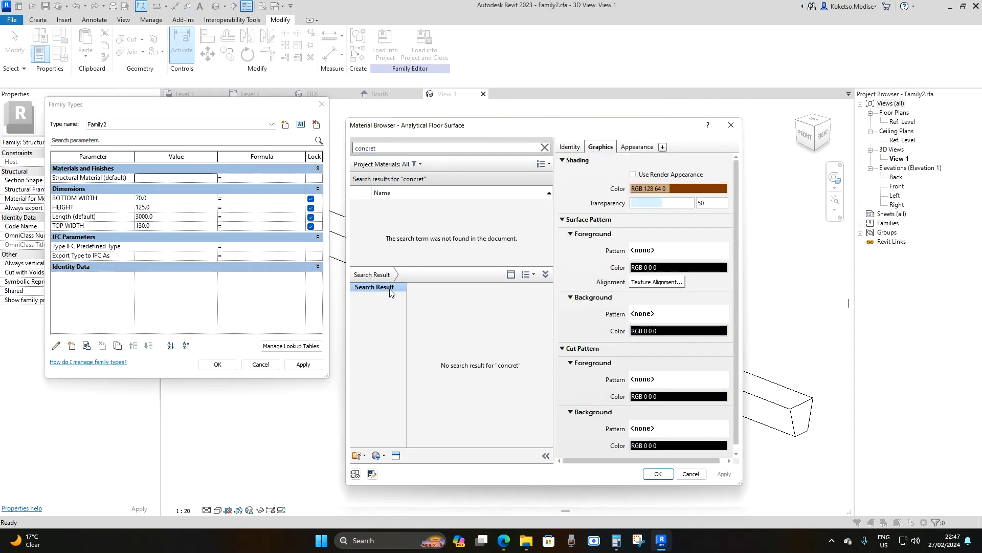
{"action": "double_click", "coordinate": [387, 146]}
{"action": "key", "text": "BackSpace"}
{"action": "key", "text": "Escape"}
{"action": "key", "text": "Escape"}
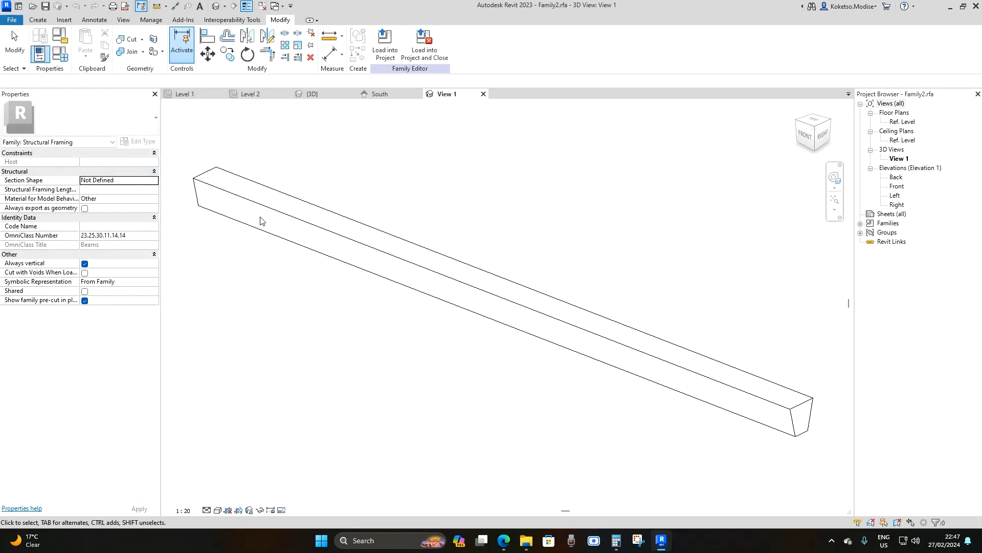
- Close the beam family's 3D view and examine the project's floor, beams and columns from below and from the side
{"action": "left_click", "coordinate": [483, 93]}
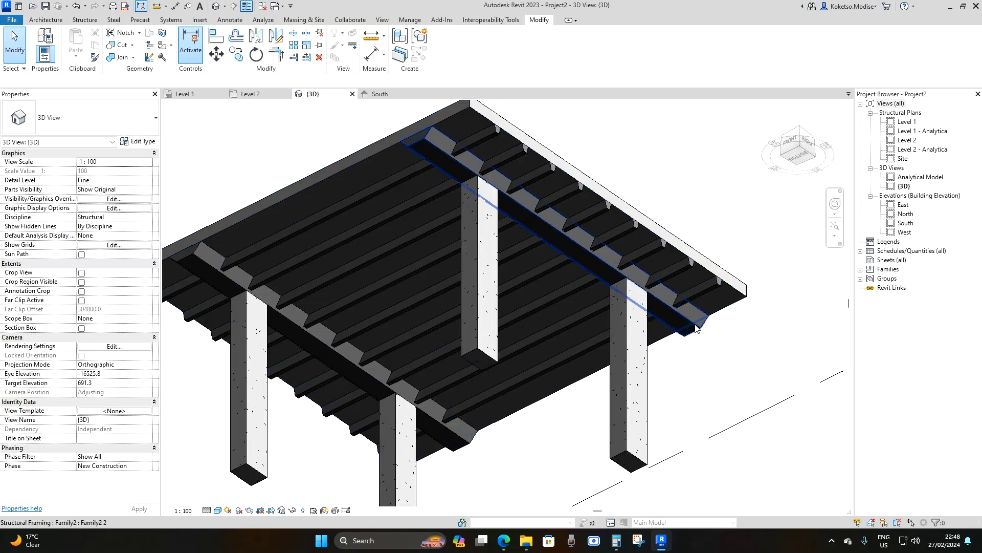
{"action": "scroll", "coordinate": [683, 371], "scroll_direction": "down", "scroll_amount": 3}
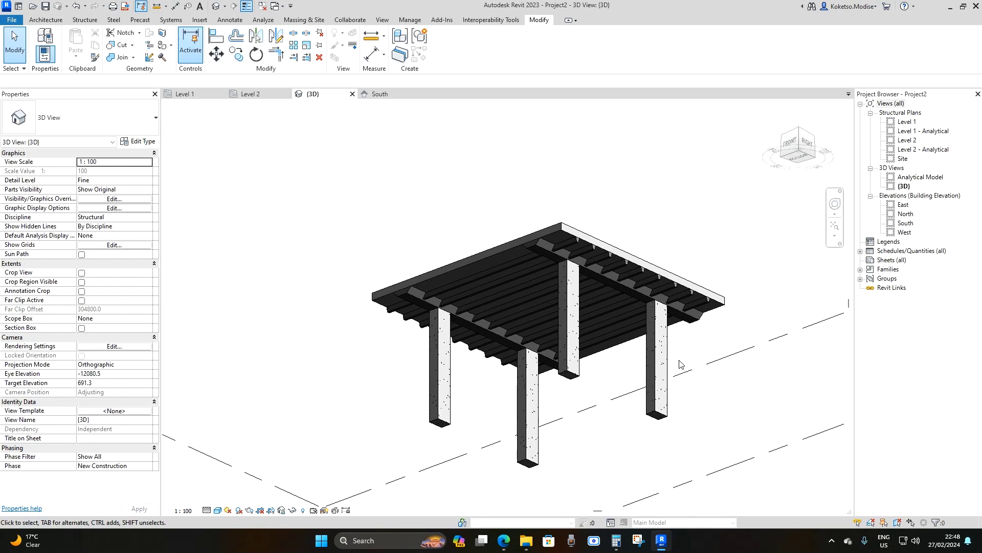
{"action": "middle_click_drag", "start_coordinate": [683, 353], "coordinate": [621, 274], "text": "shift"}
{"action": "scroll", "coordinate": [620, 275], "scroll_direction": "up", "scroll_amount": 3}
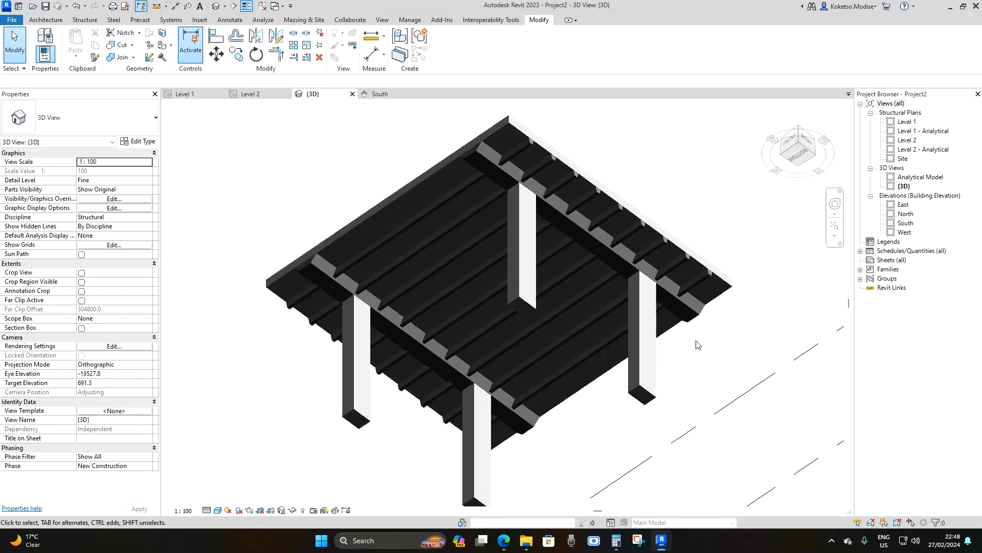
{"action": "middle_click_drag", "start_coordinate": [635, 238], "coordinate": [399, 190], "text": "shift"}
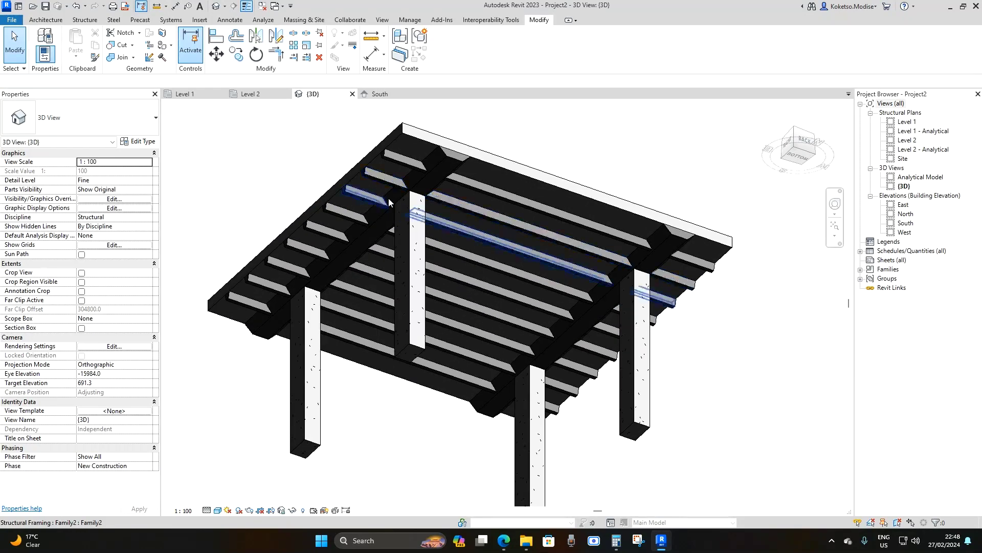
{"action": "scroll", "coordinate": [400, 189], "scroll_direction": "up", "scroll_amount": 2}
{"action": "middle_click_drag", "start_coordinate": [399, 189], "coordinate": [455, 144], "text": "shift"}
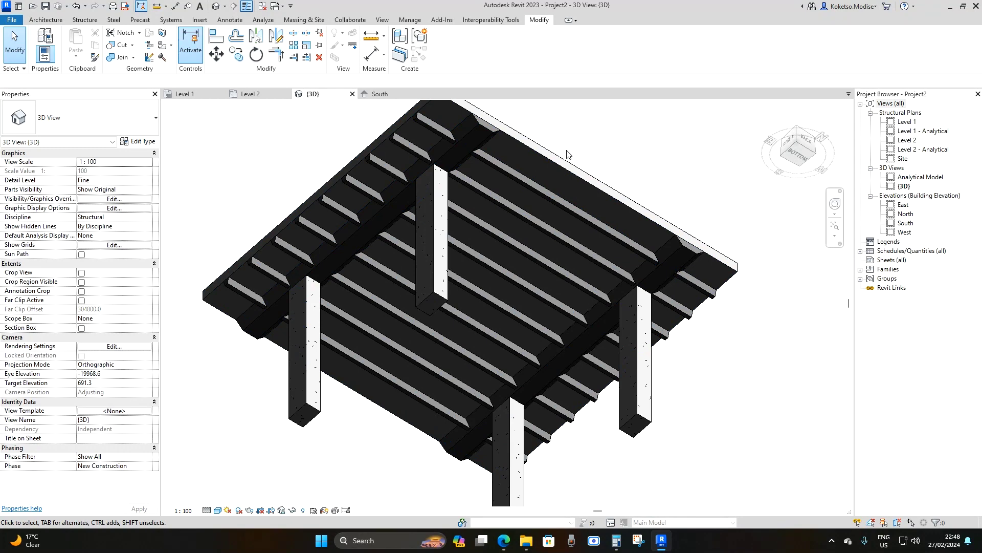
{"action": "middle_click_drag", "start_coordinate": [567, 154], "coordinate": [506, 385], "text": "shift"}
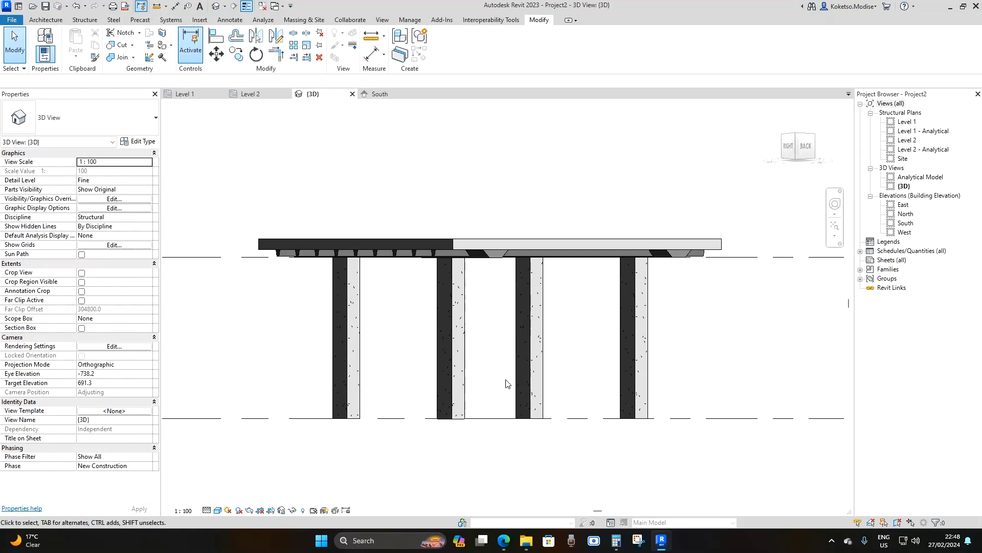
{"action": "middle_click_drag", "start_coordinate": [496, 360], "coordinate": [486, 399], "text": "shift"}
{"action": "middle_click_drag", "start_coordinate": [480, 328], "coordinate": [586, 344], "text": "shift"}
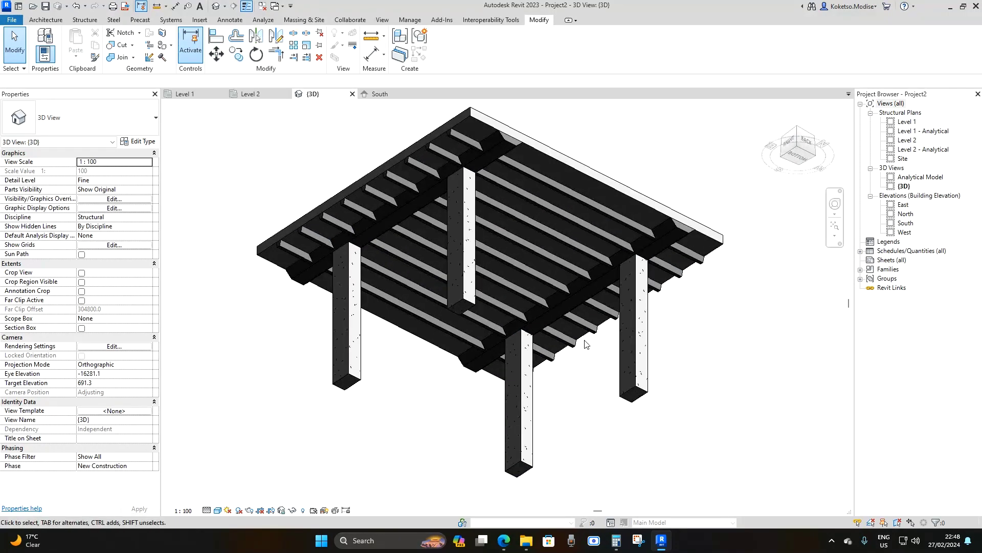